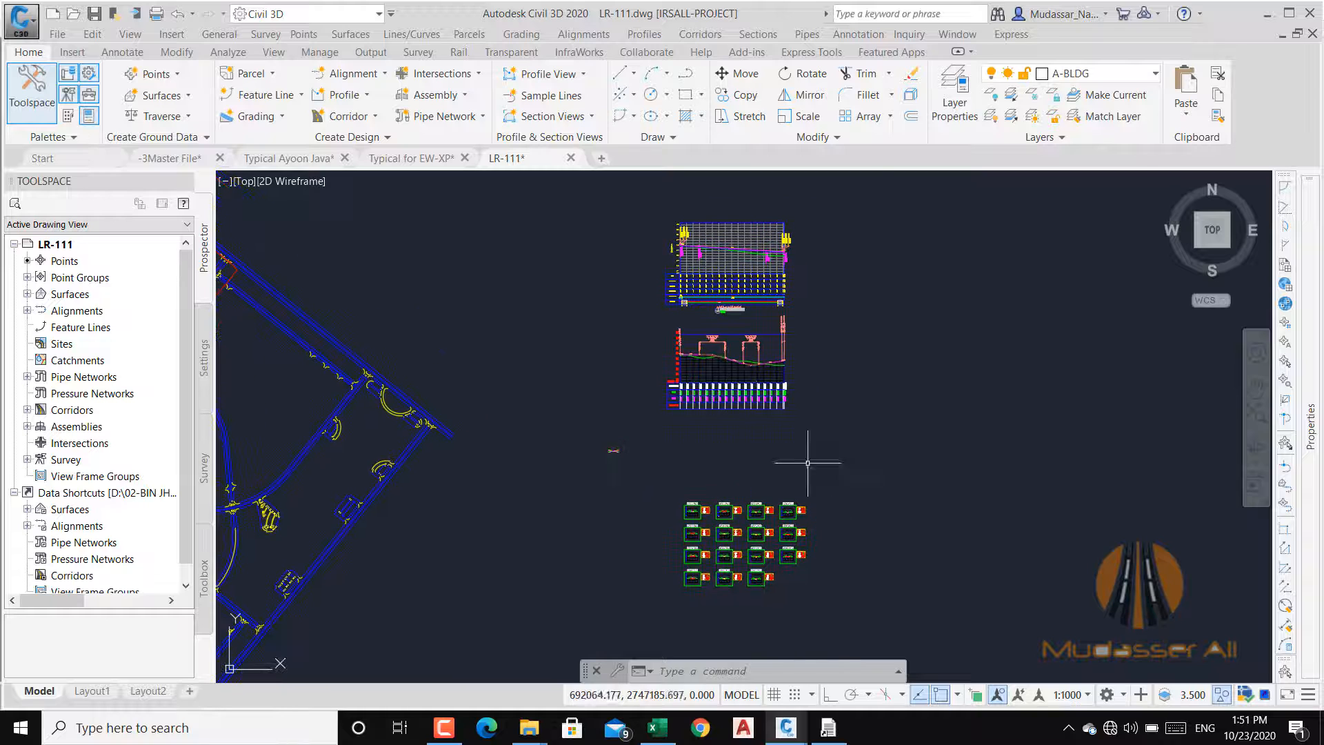
Step: Examine the profile view of road RD-LR-111 and the first vertical curve's PVI station, PVI elevation and curve length labels
scroll(798, 448, up, 5)
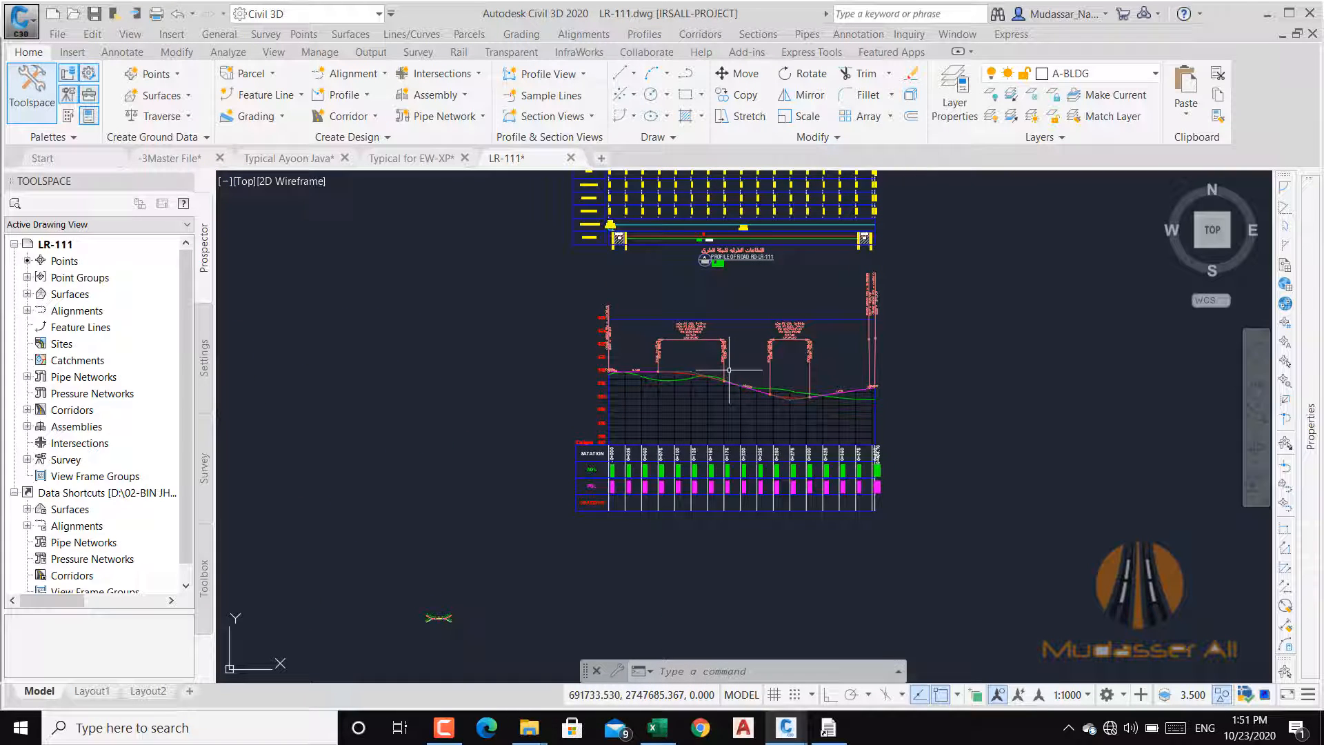
scroll(682, 348, up, 4)
scroll(640, 346, down, 4)
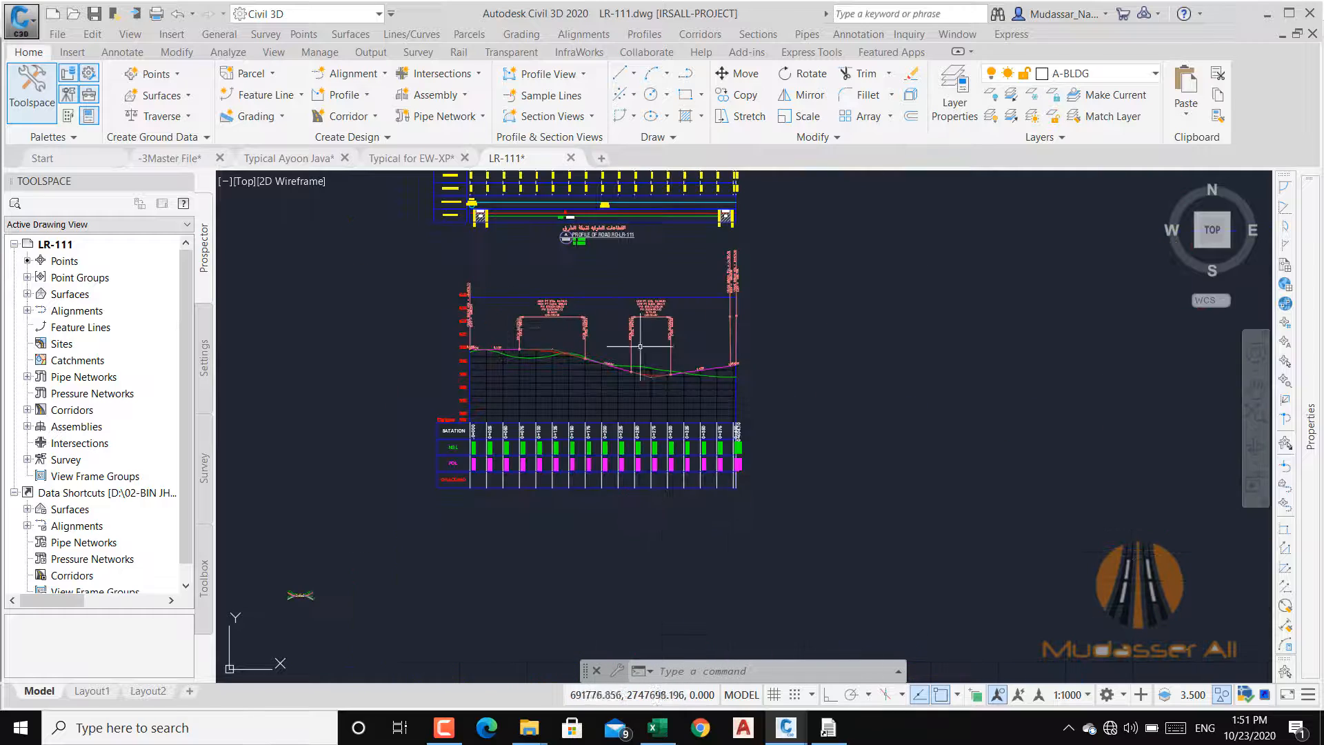
scroll(473, 358, up, 5)
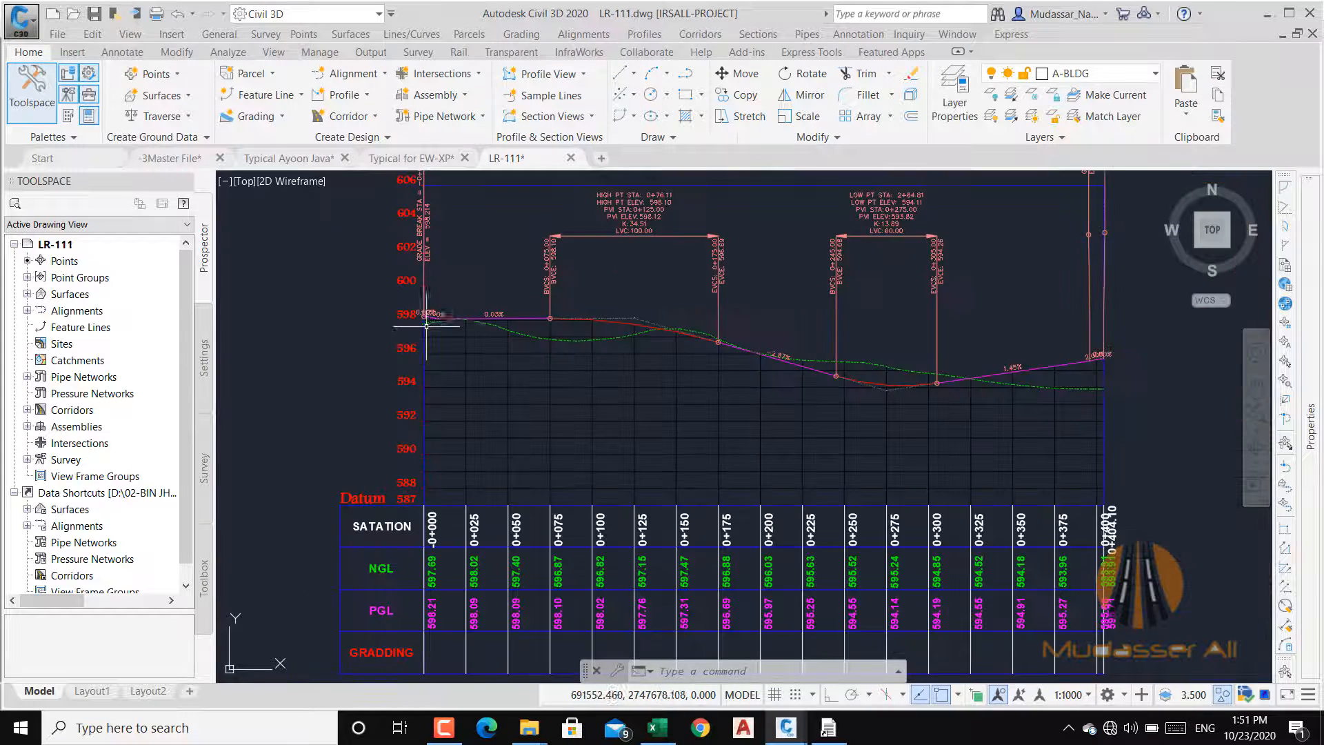
scroll(426, 326, up, 4)
scroll(379, 283, down, 4)
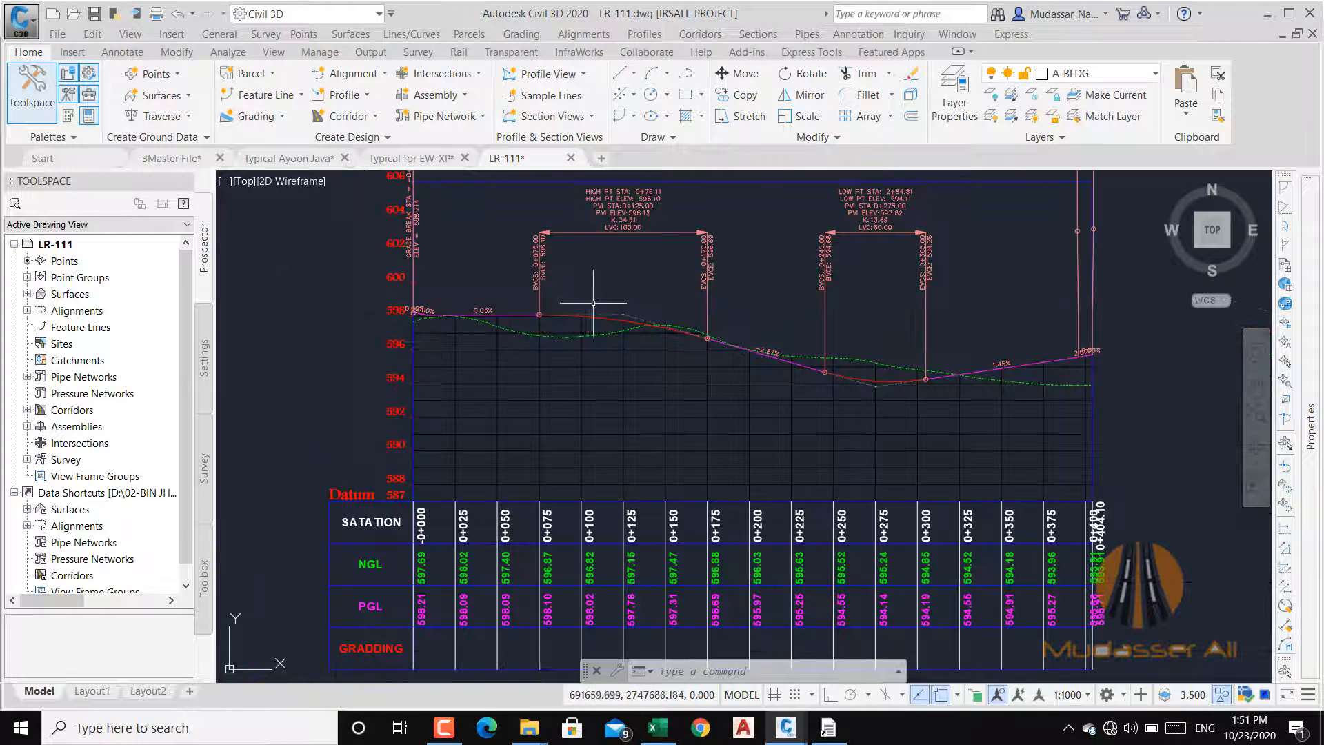
scroll(593, 303, up, 2)
scroll(593, 302, down, 4)
scroll(589, 263, up, 6)
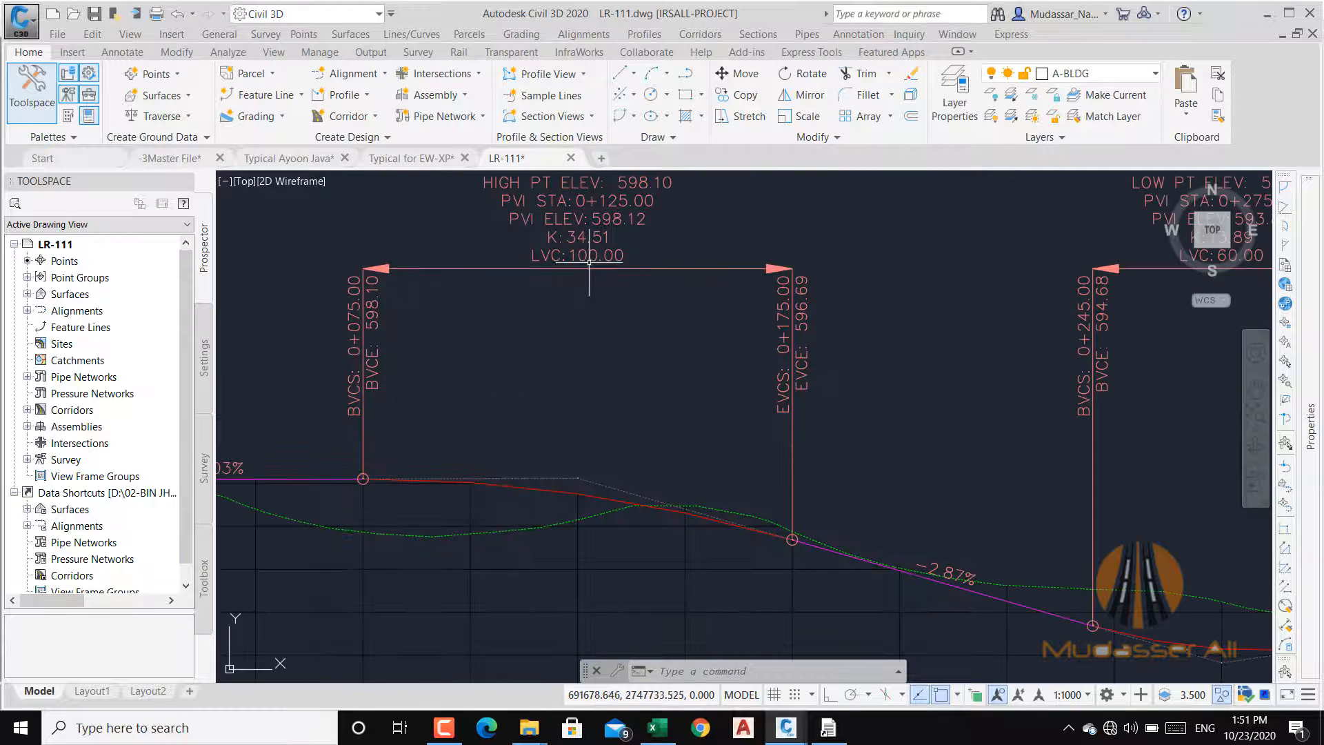
drag(577, 268, 533, 410)
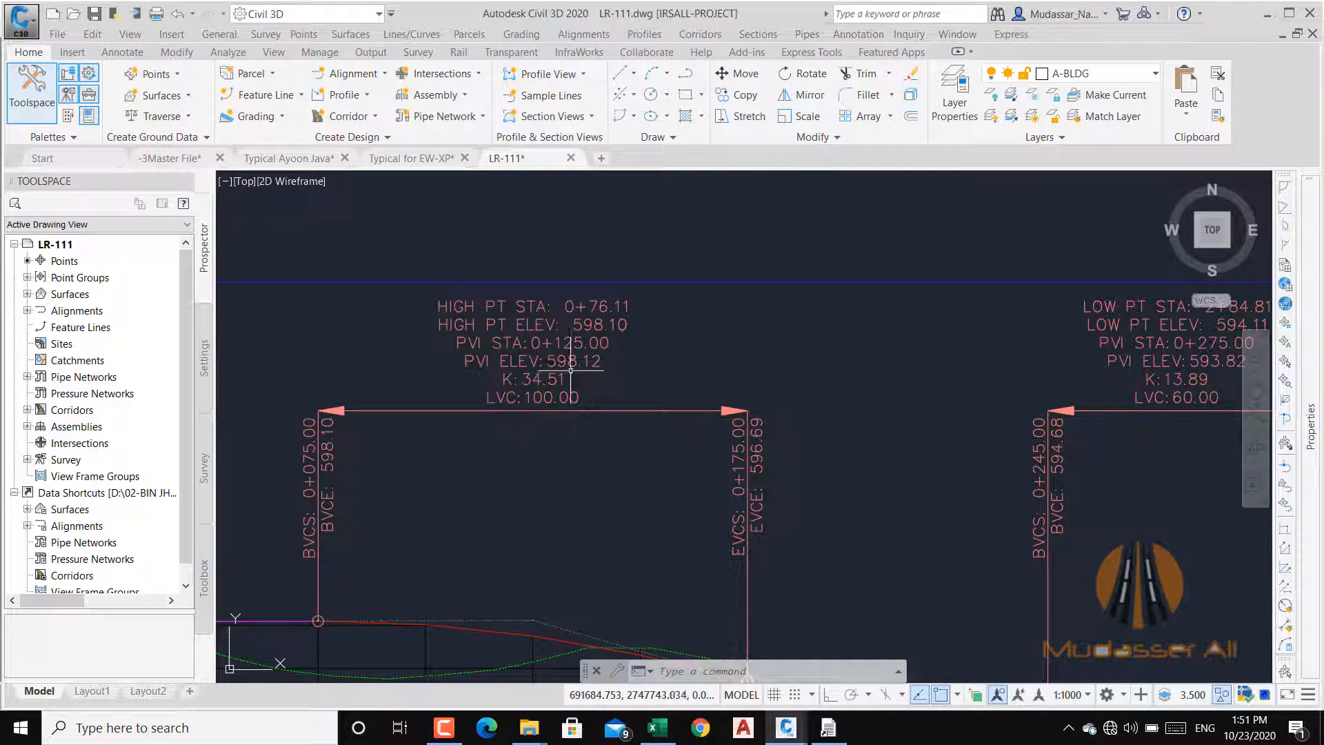
scroll(531, 358, down, 6)
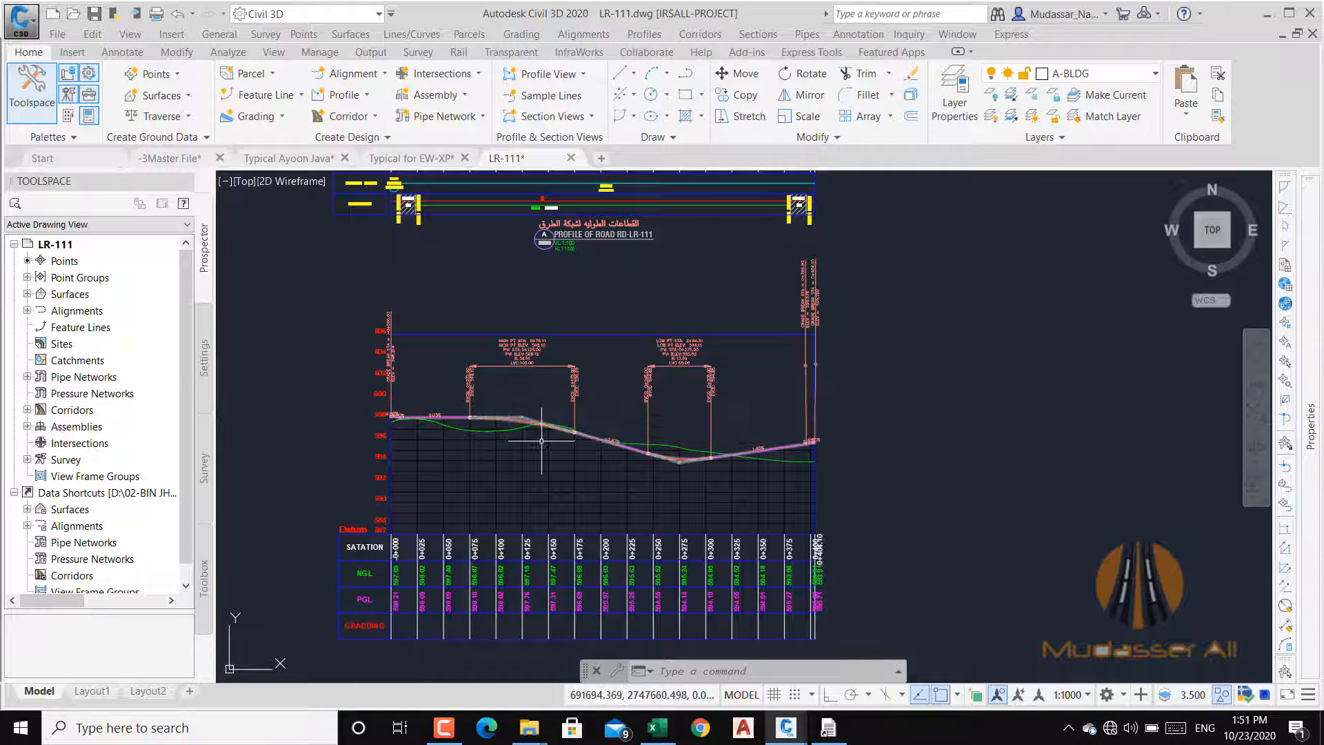
Step: Read the stations and elevations of the start and end grade breaks, and the PVI and LVC labels of both vertical curves
scroll(382, 355, up, 8)
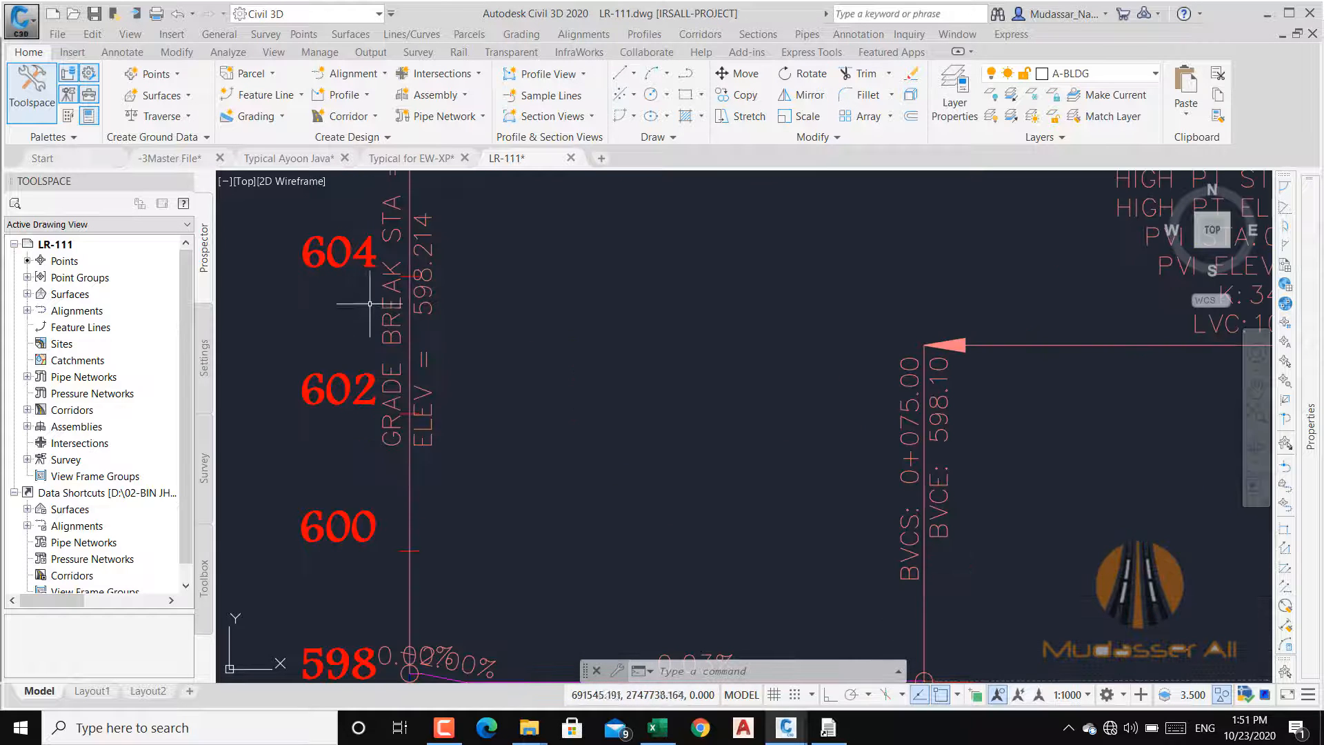
drag(476, 331, 463, 451)
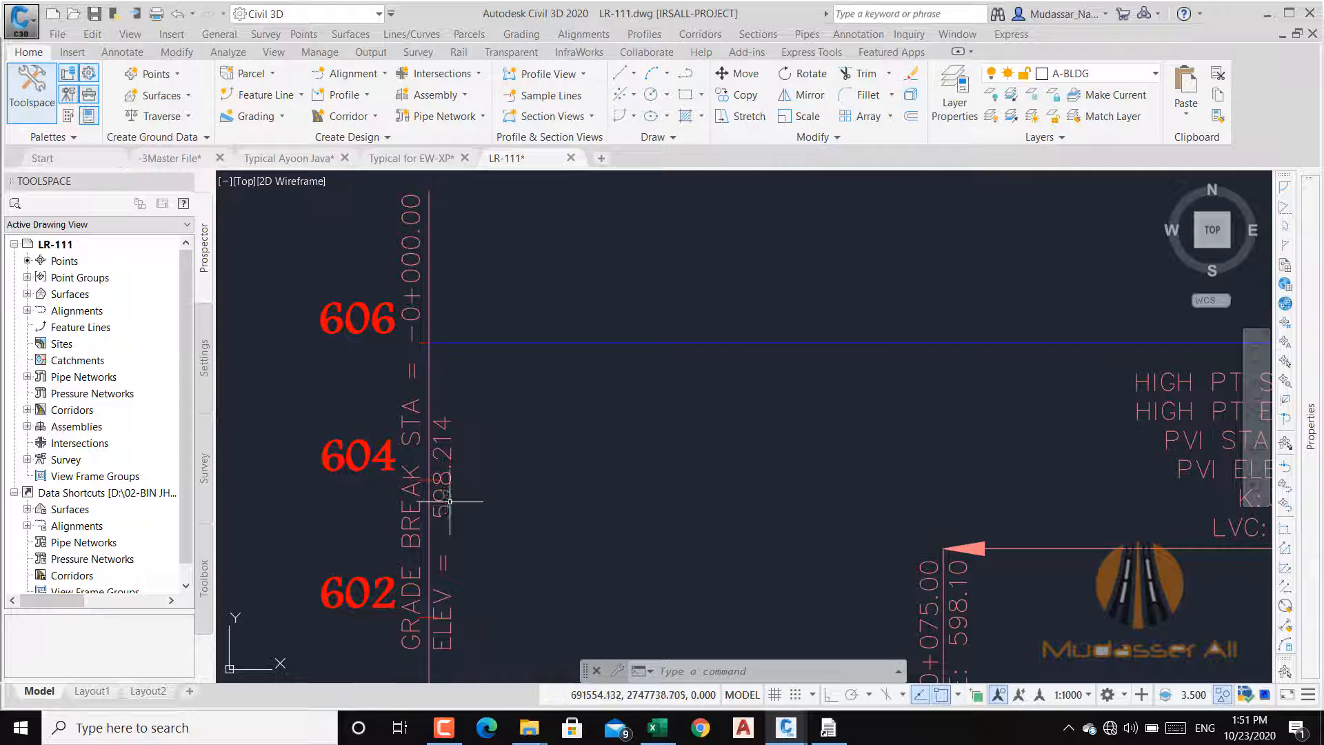
scroll(449, 446, down, 10)
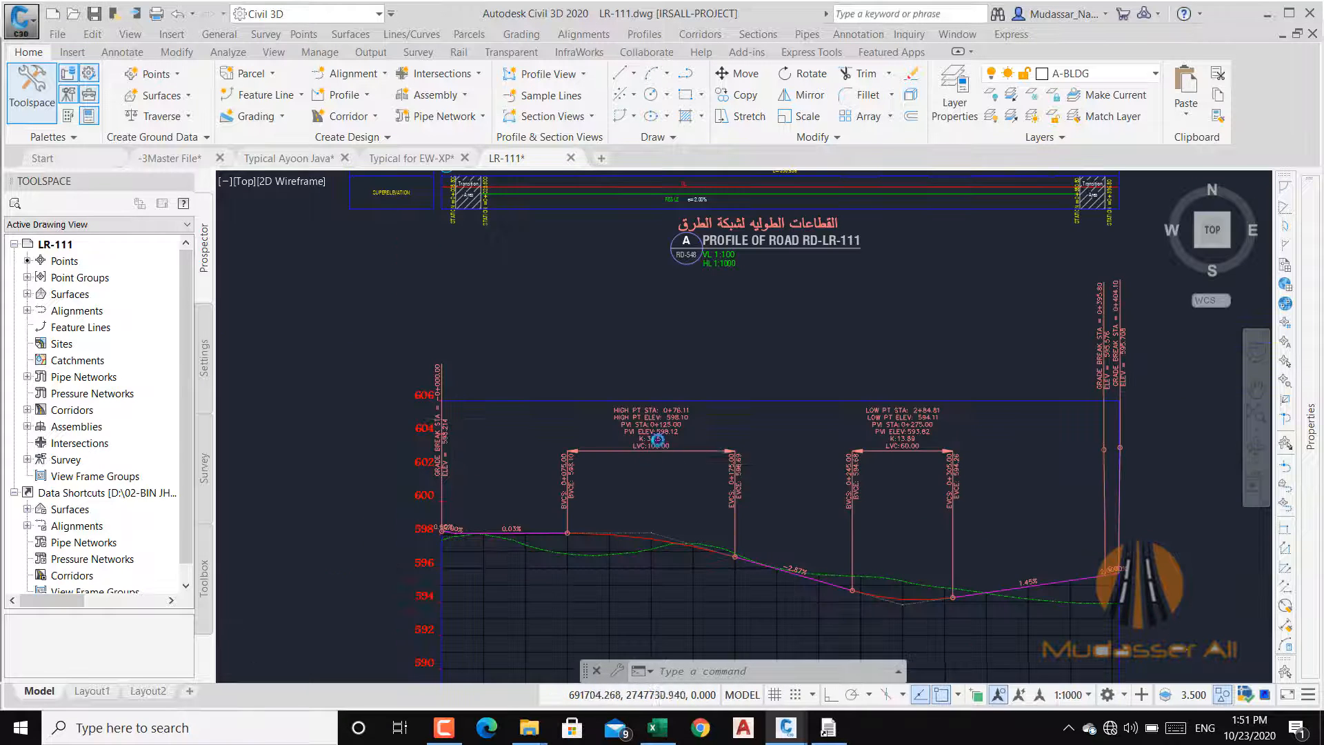
scroll(630, 416, up, 10)
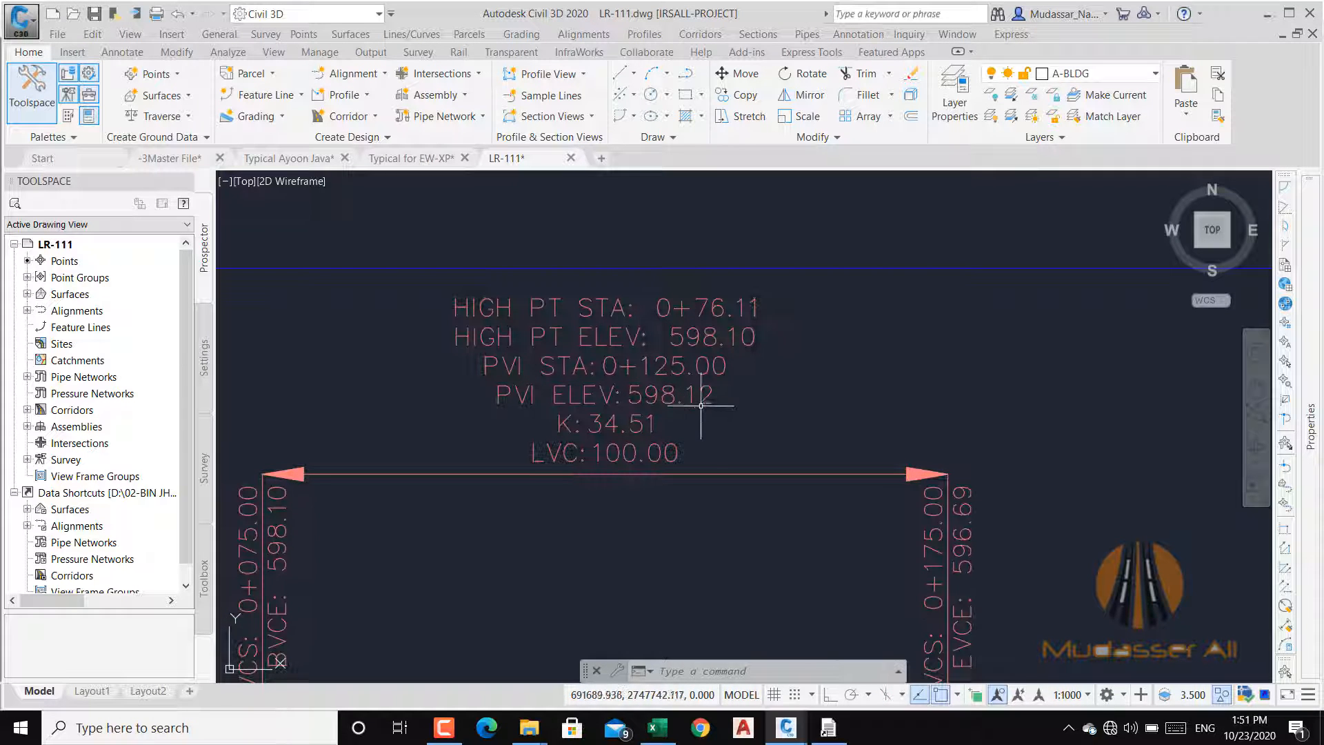
scroll(458, 419, down, 5)
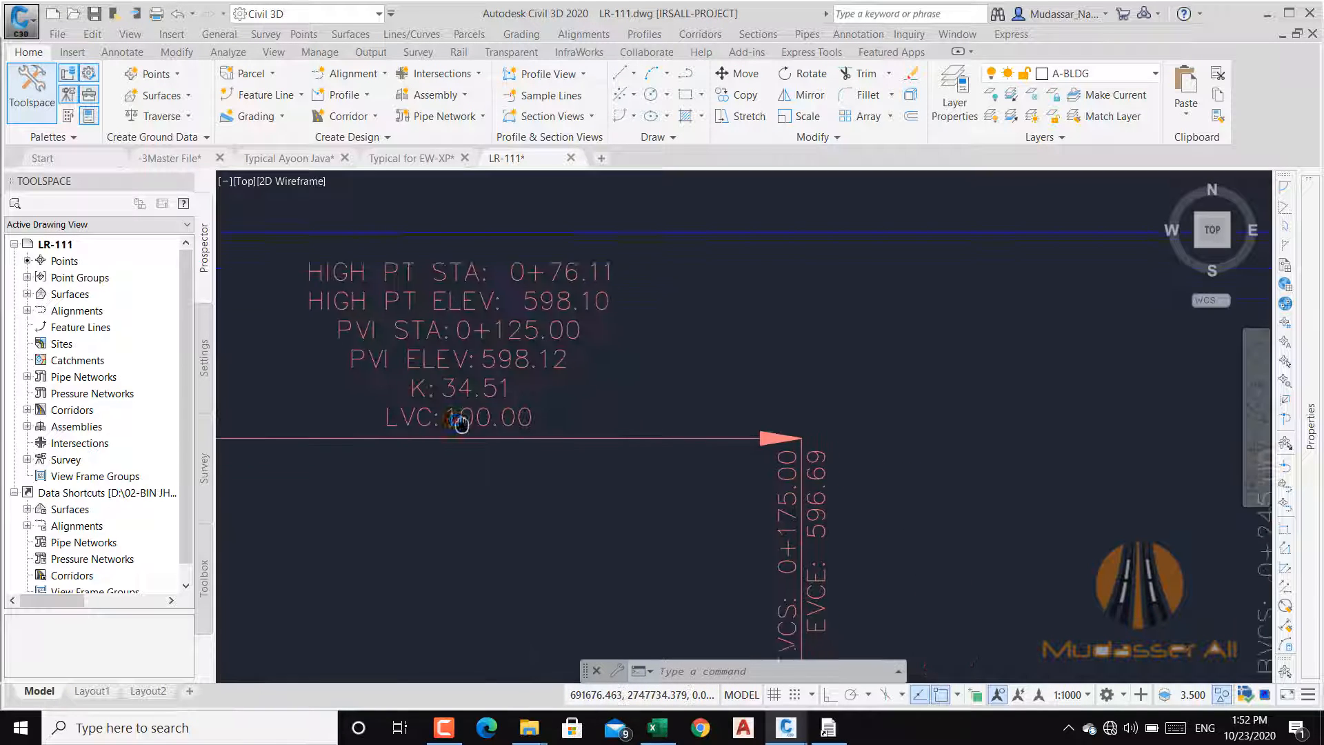
scroll(623, 422, up, 5)
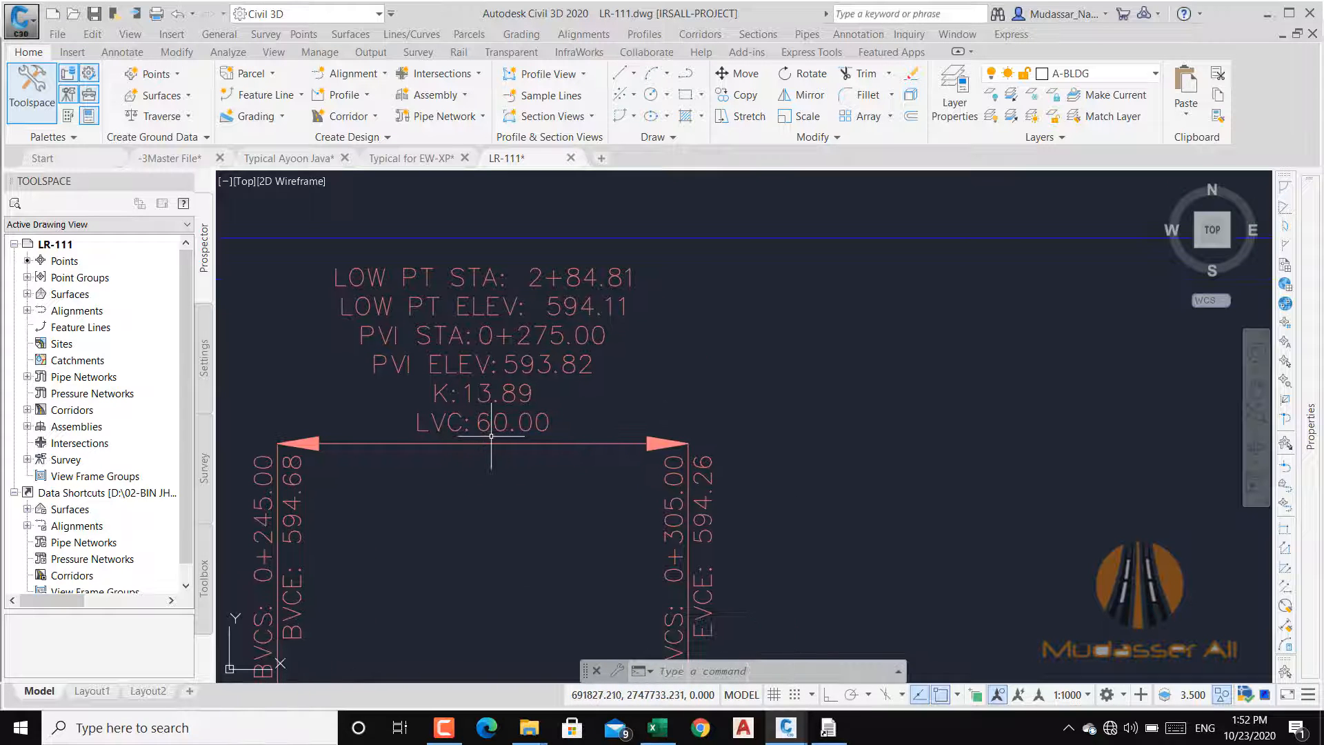
scroll(510, 434, down, 5)
scroll(526, 445, up, 5)
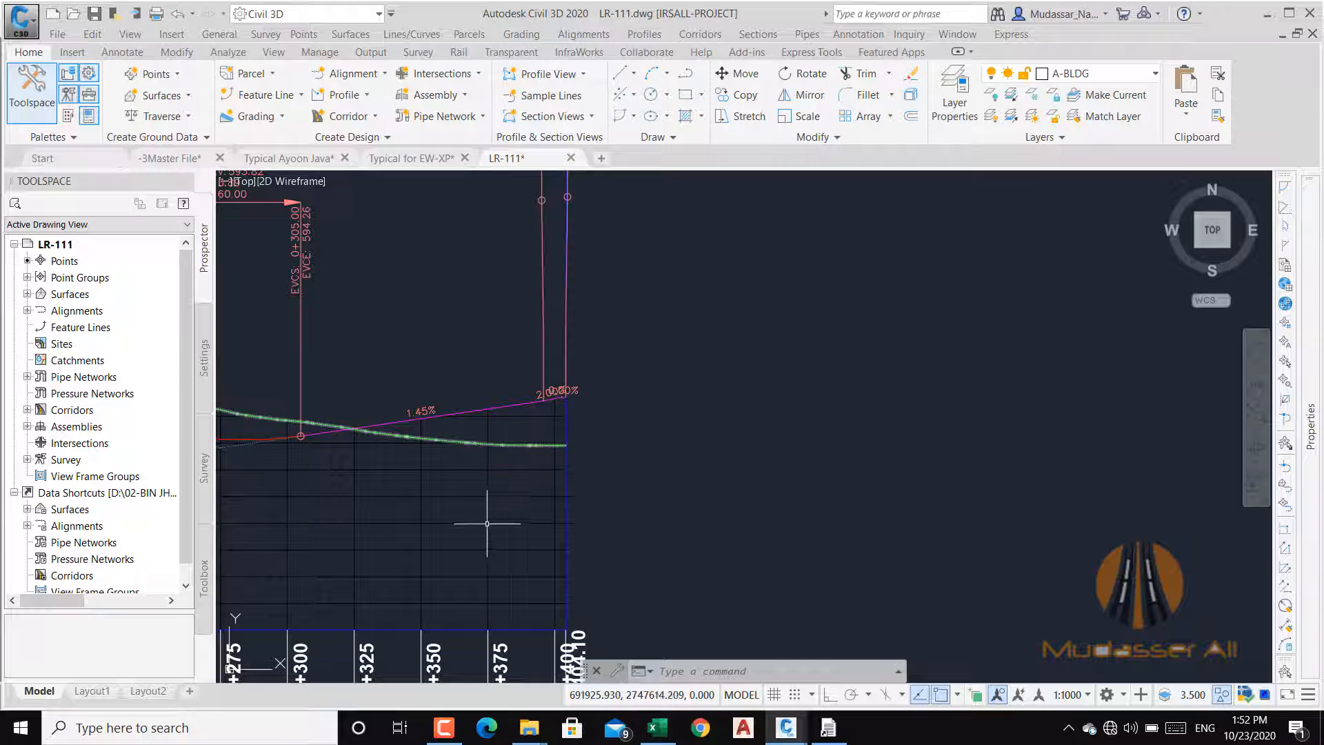
drag(524, 407, 531, 450)
drag(546, 317, 552, 523)
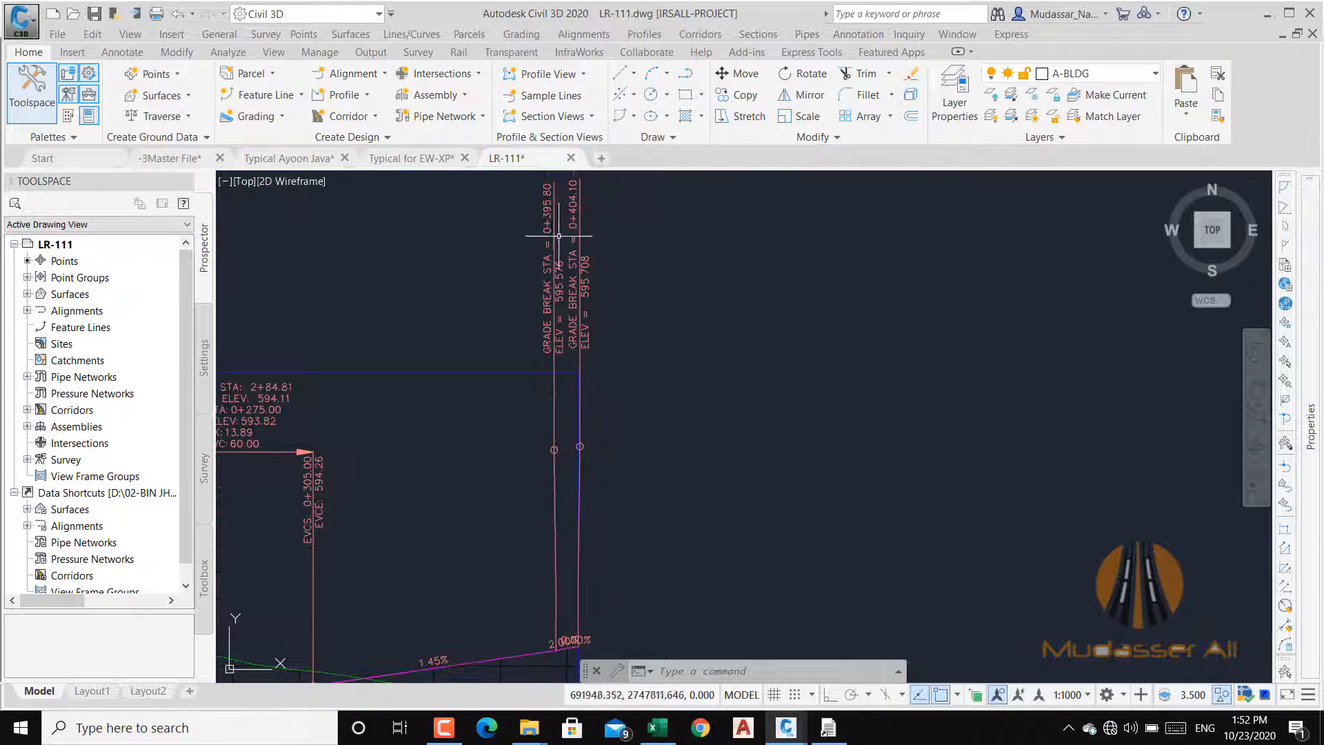
scroll(581, 379, up, 4)
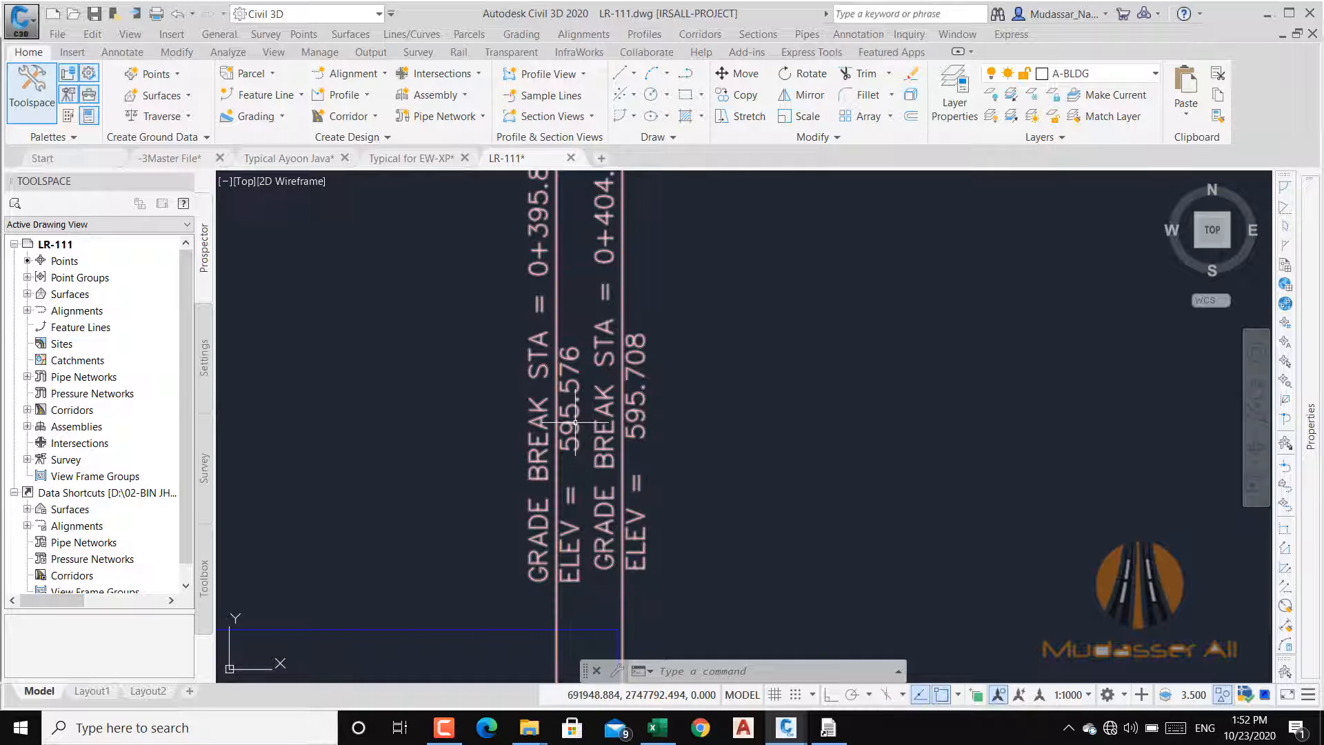
Step: Switch to Excel and review the PVI station, level and curve length values in B1:D4 of Sheet2
click(657, 728)
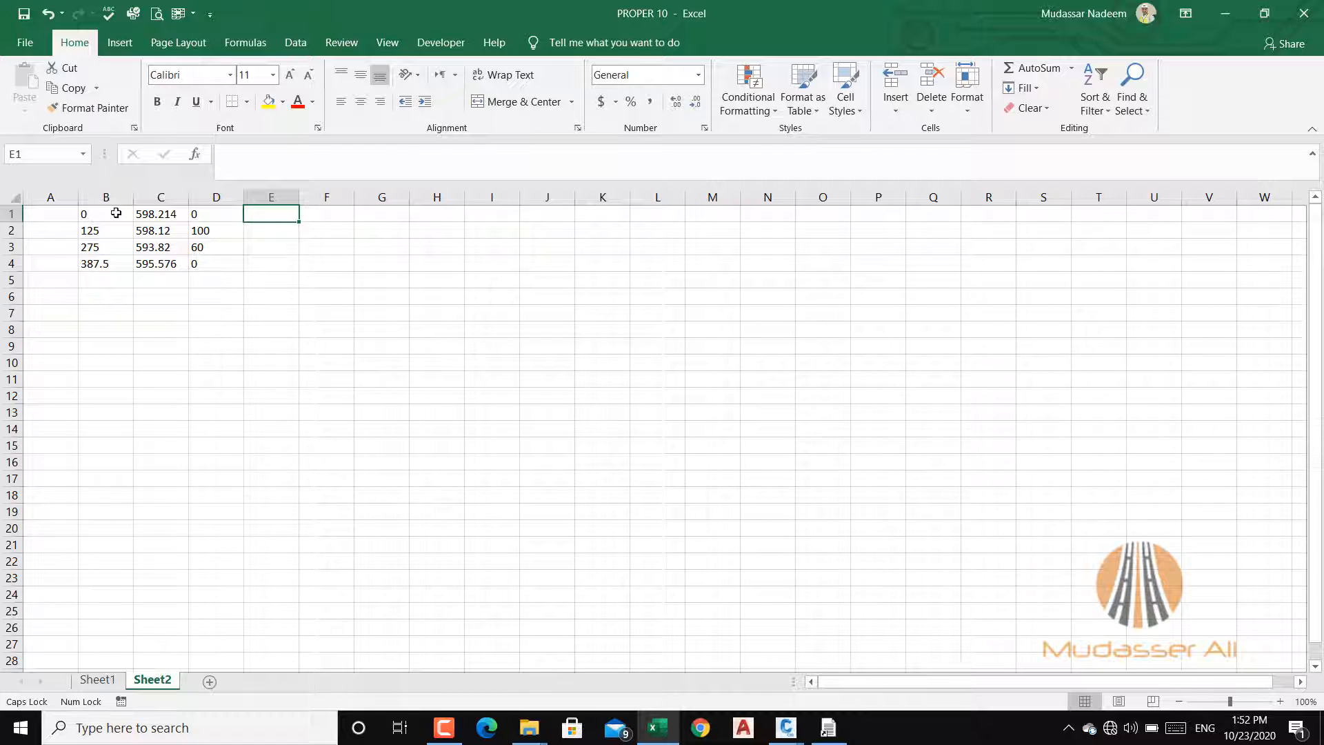
drag(116, 213, 199, 264)
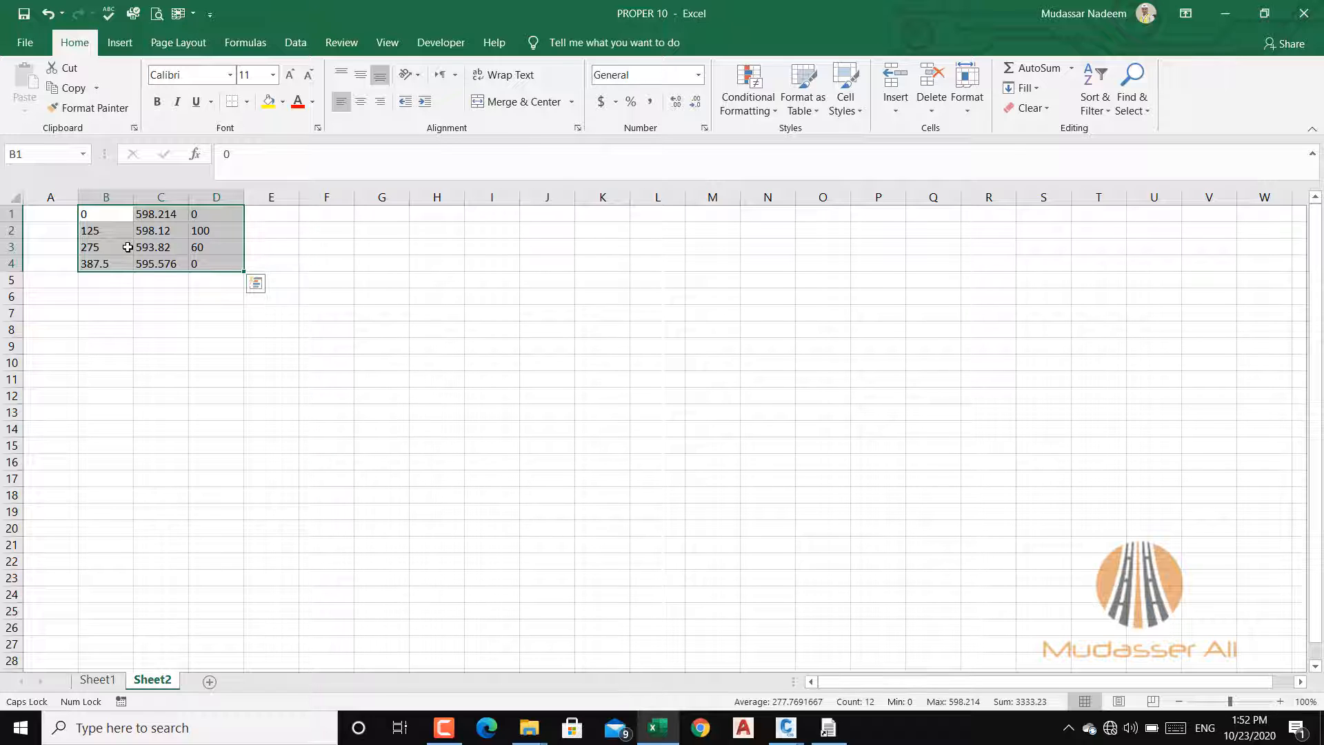
click(1225, 14)
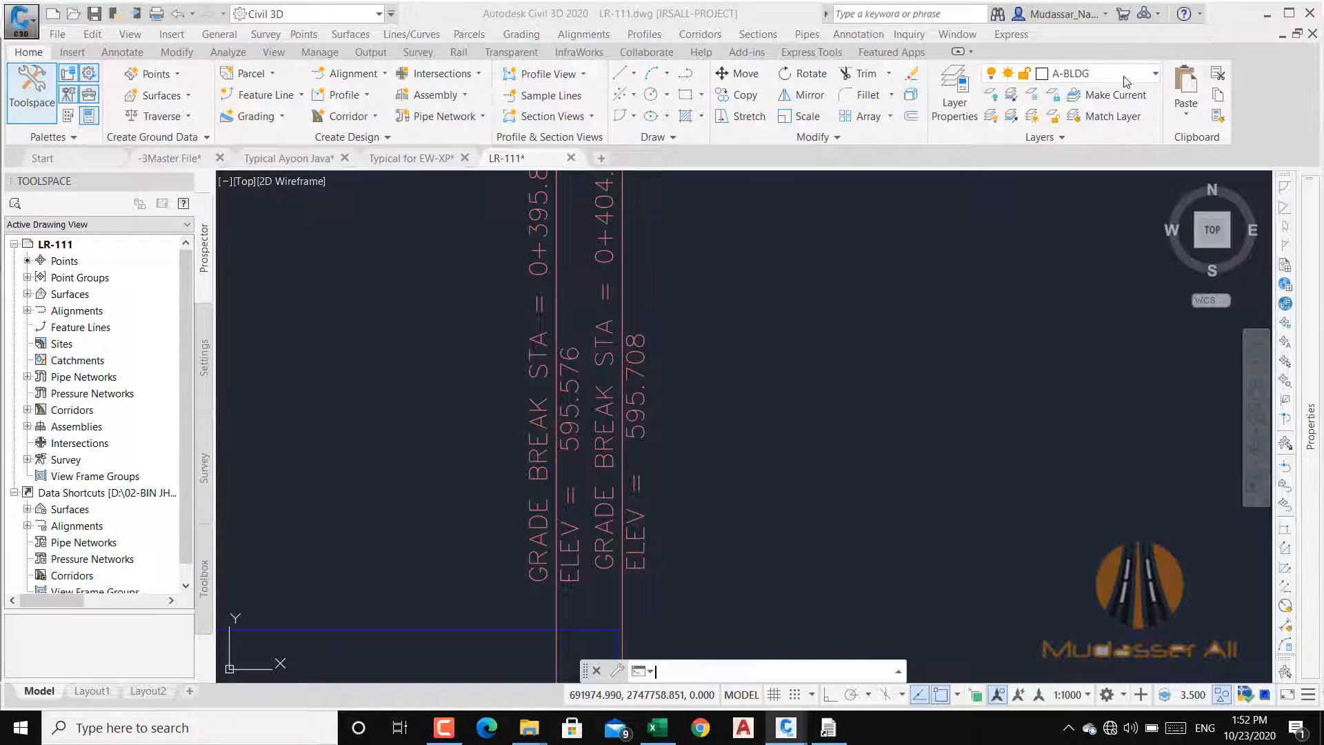
click(828, 727)
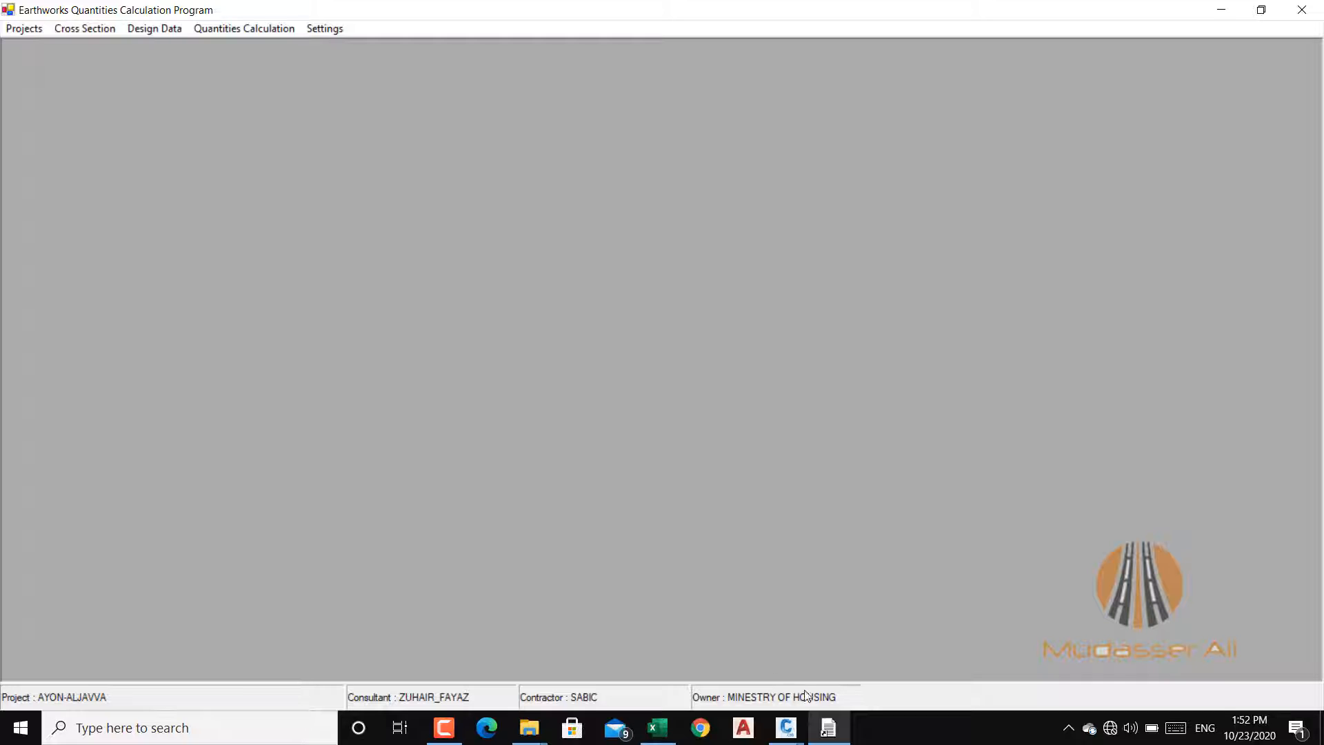
click(658, 728)
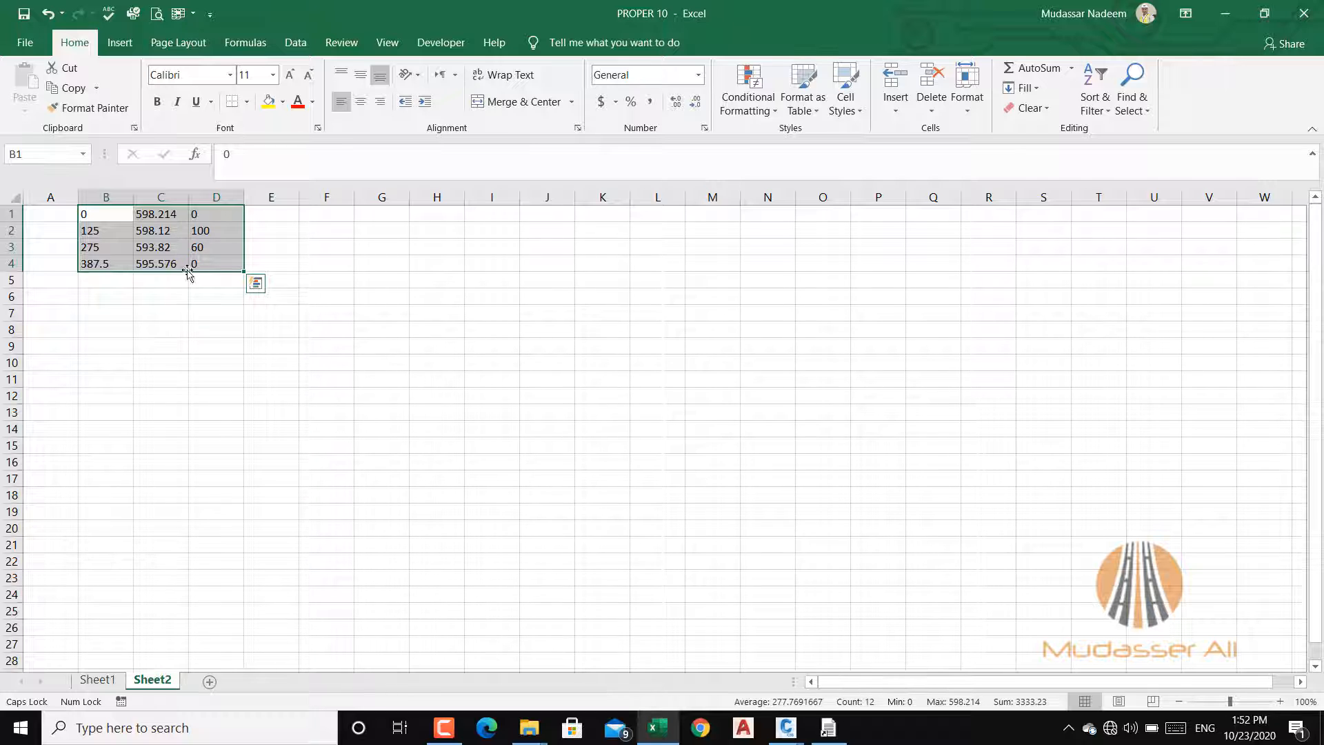
click(226, 233)
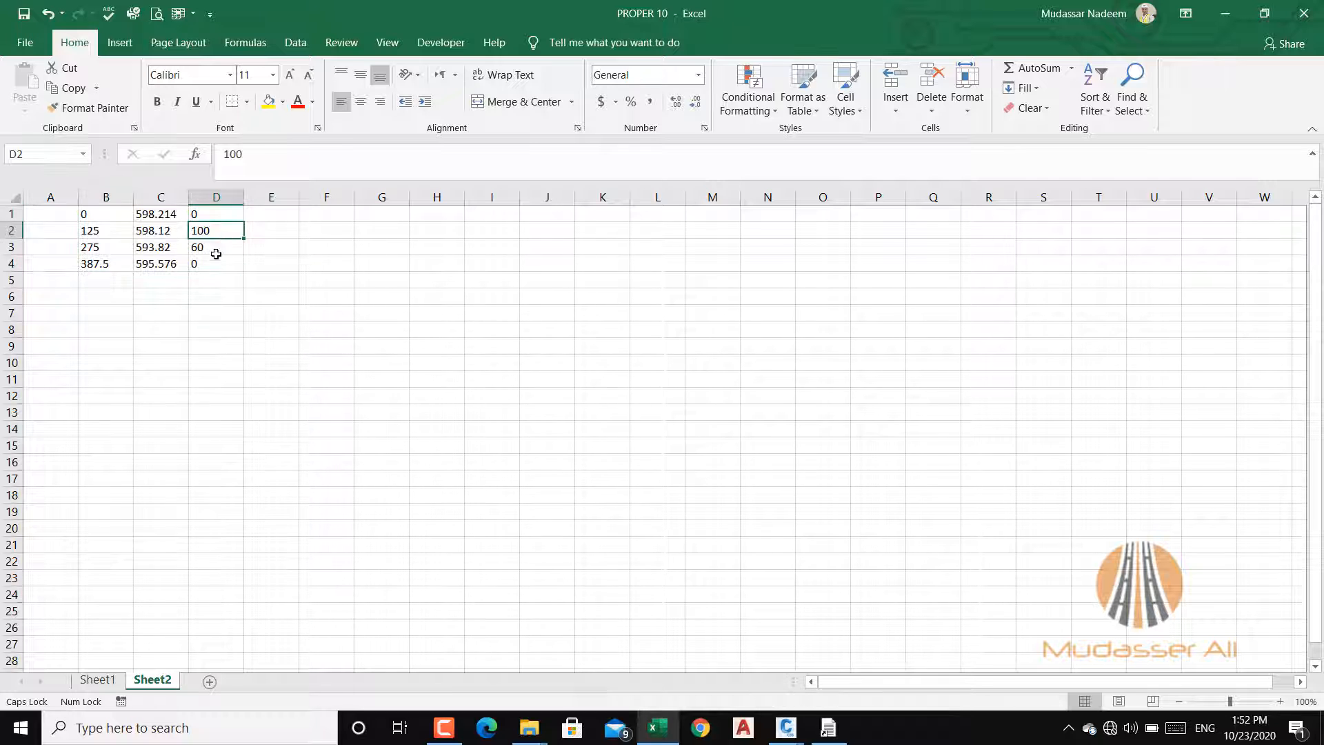
drag(106, 215, 220, 261)
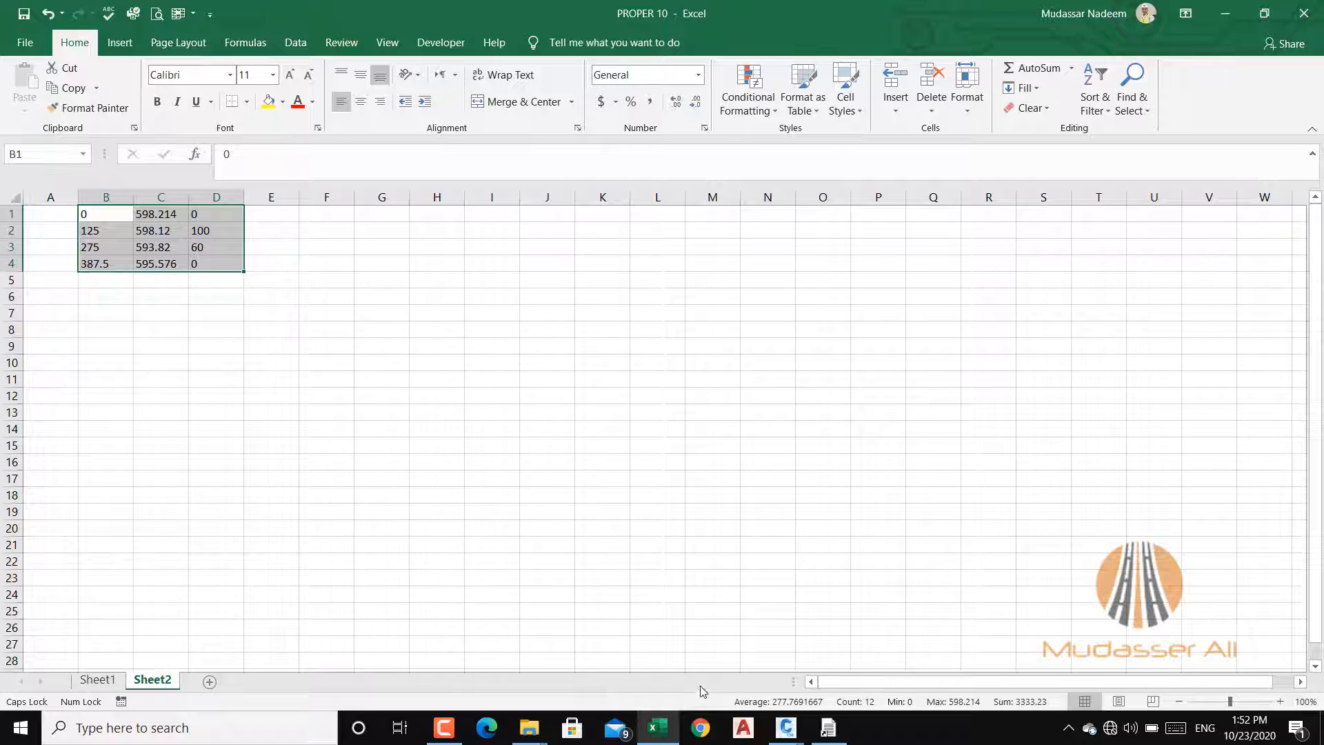
Step: Switch back to the LR-111 drawing in Civil 3D and check the station and elevation labels of the two end grade breaks
click(778, 734)
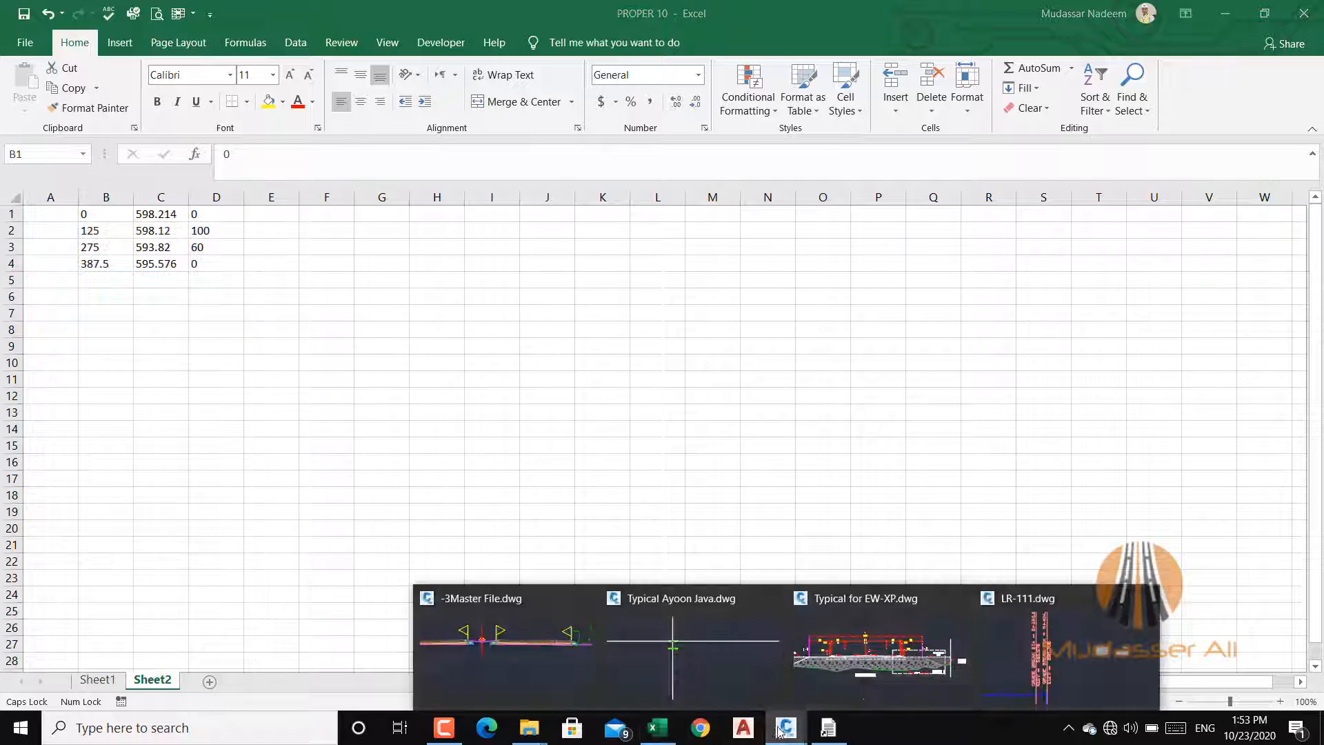
click(1011, 645)
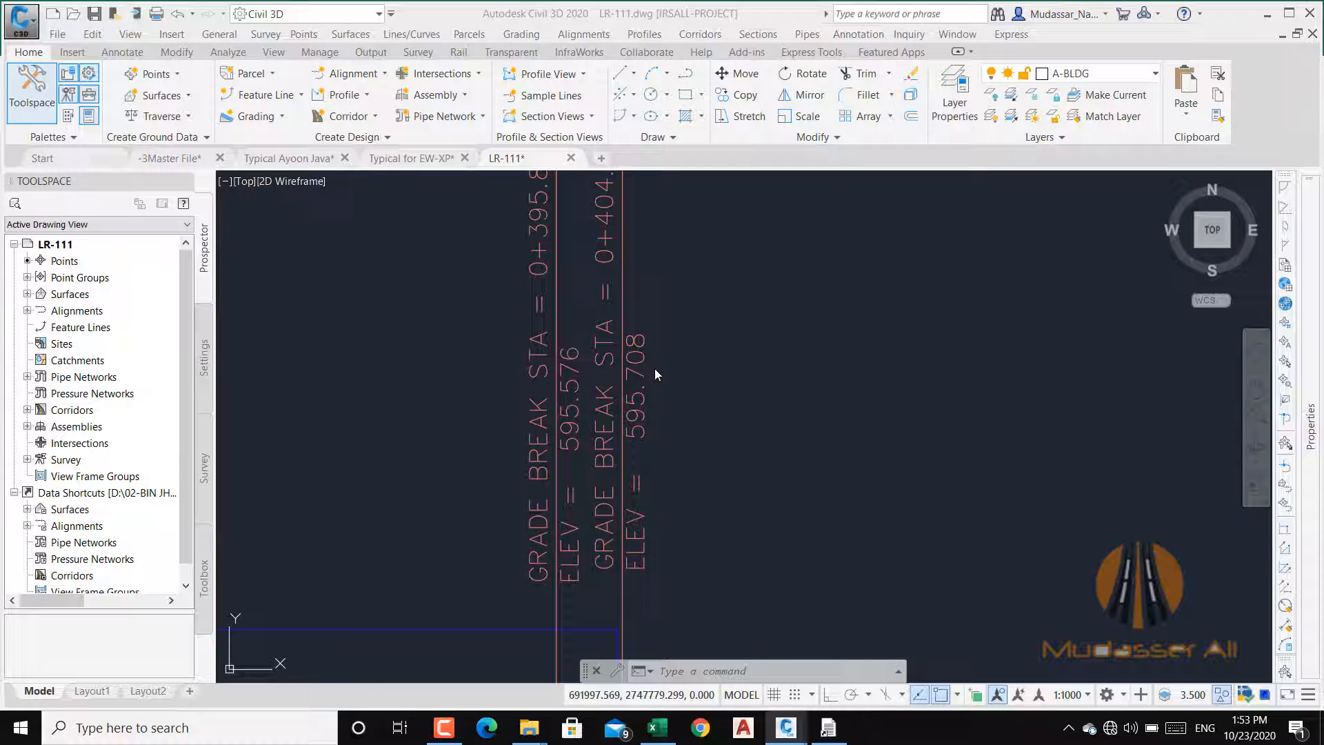
scroll(659, 325, down, 5)
scroll(504, 483, up, 4)
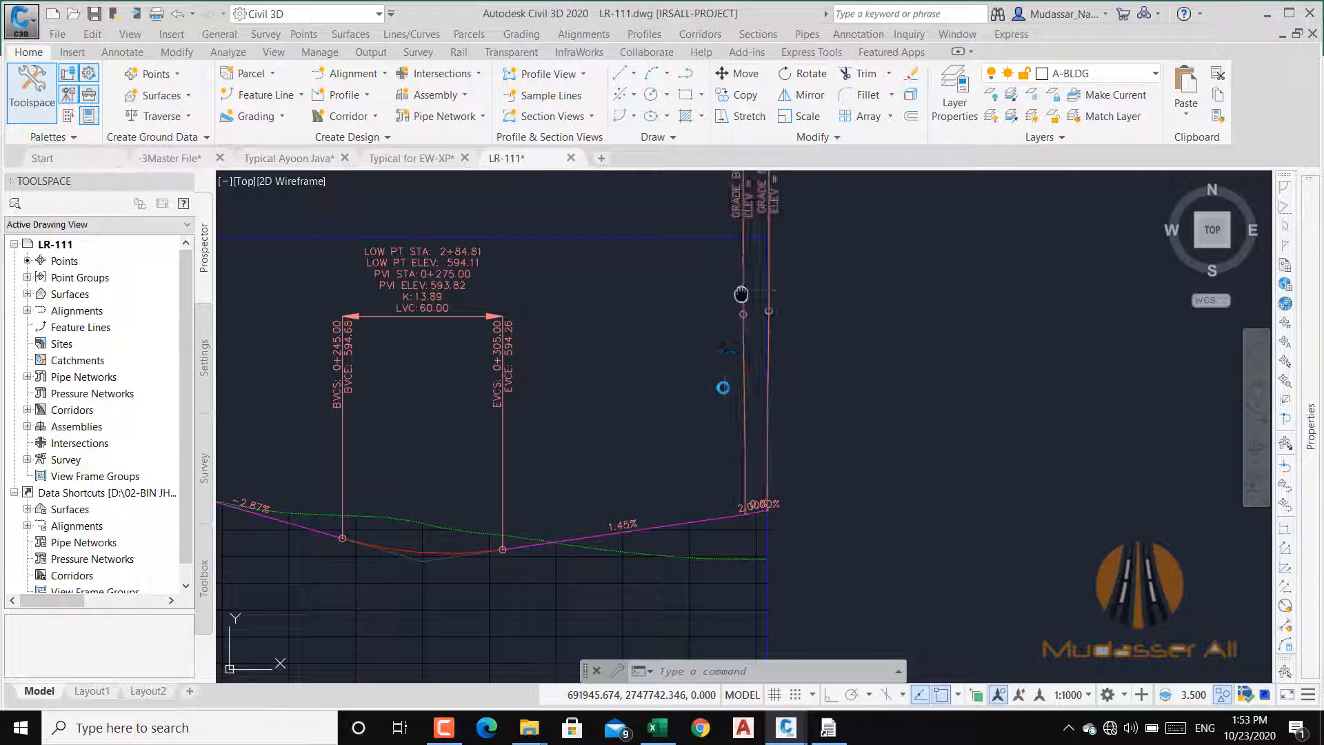
scroll(710, 390, up, 5)
drag(701, 323, 683, 449)
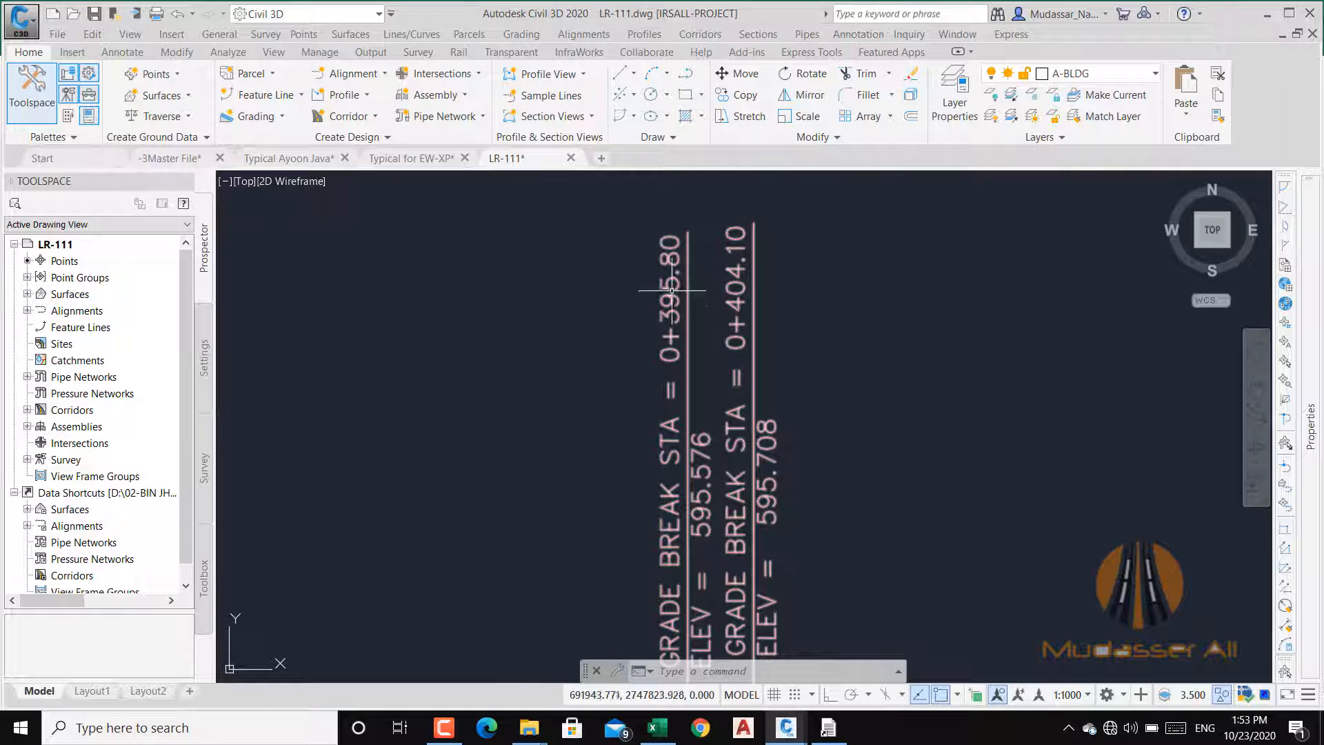
drag(694, 325, 658, 229)
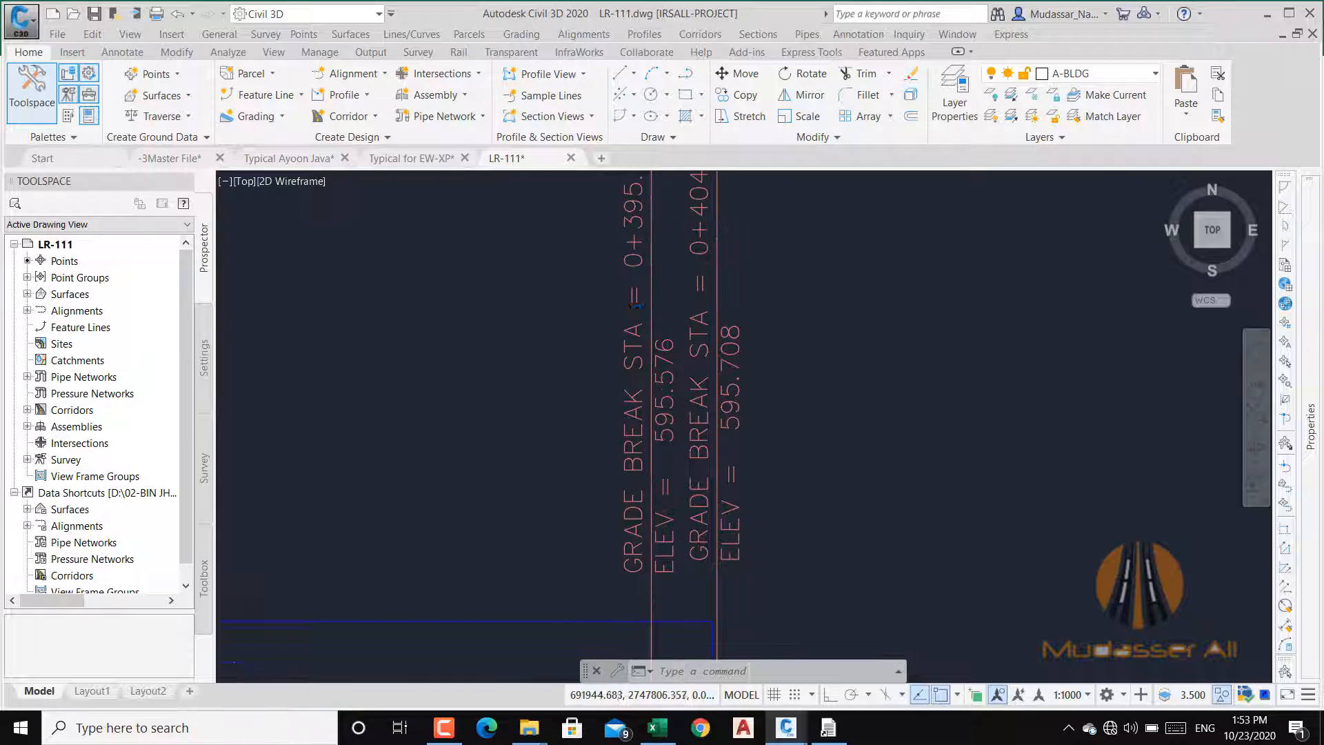
scroll(636, 475, down, 8)
scroll(635, 475, up, 2)
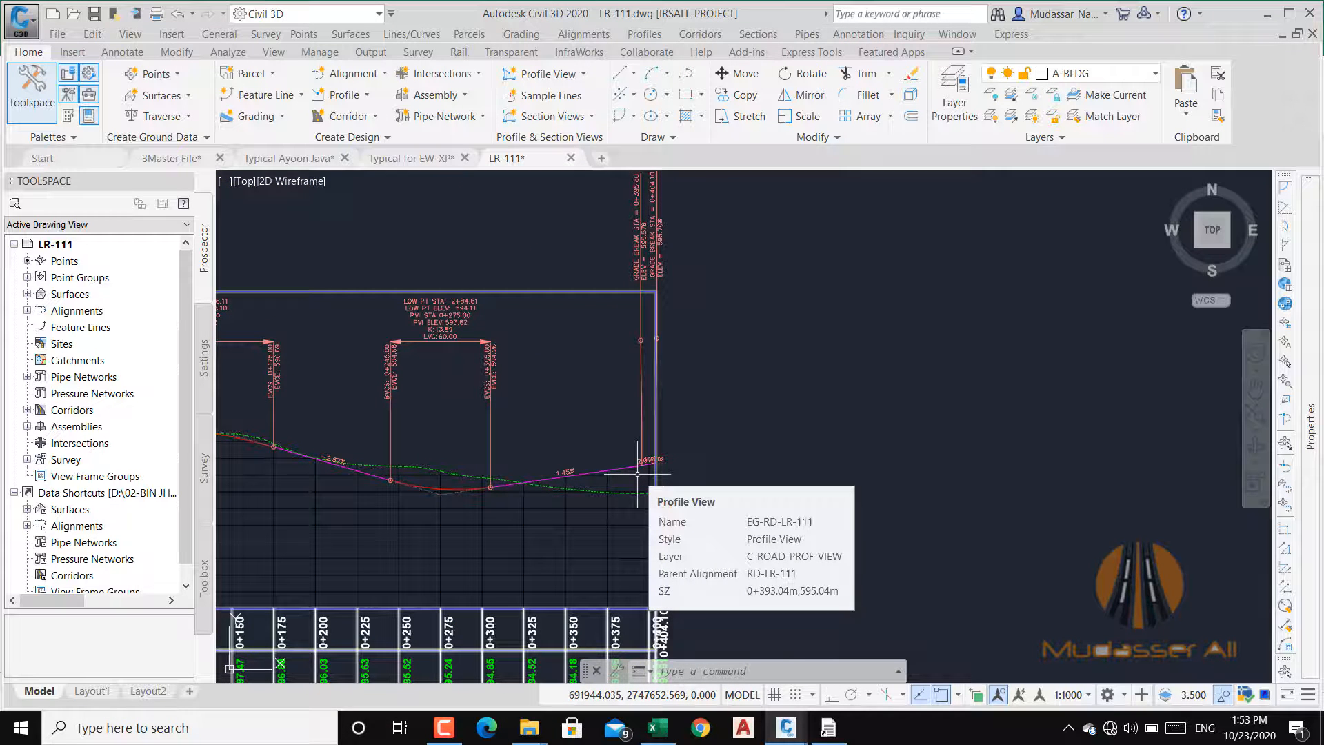
scroll(702, 464, down, 2)
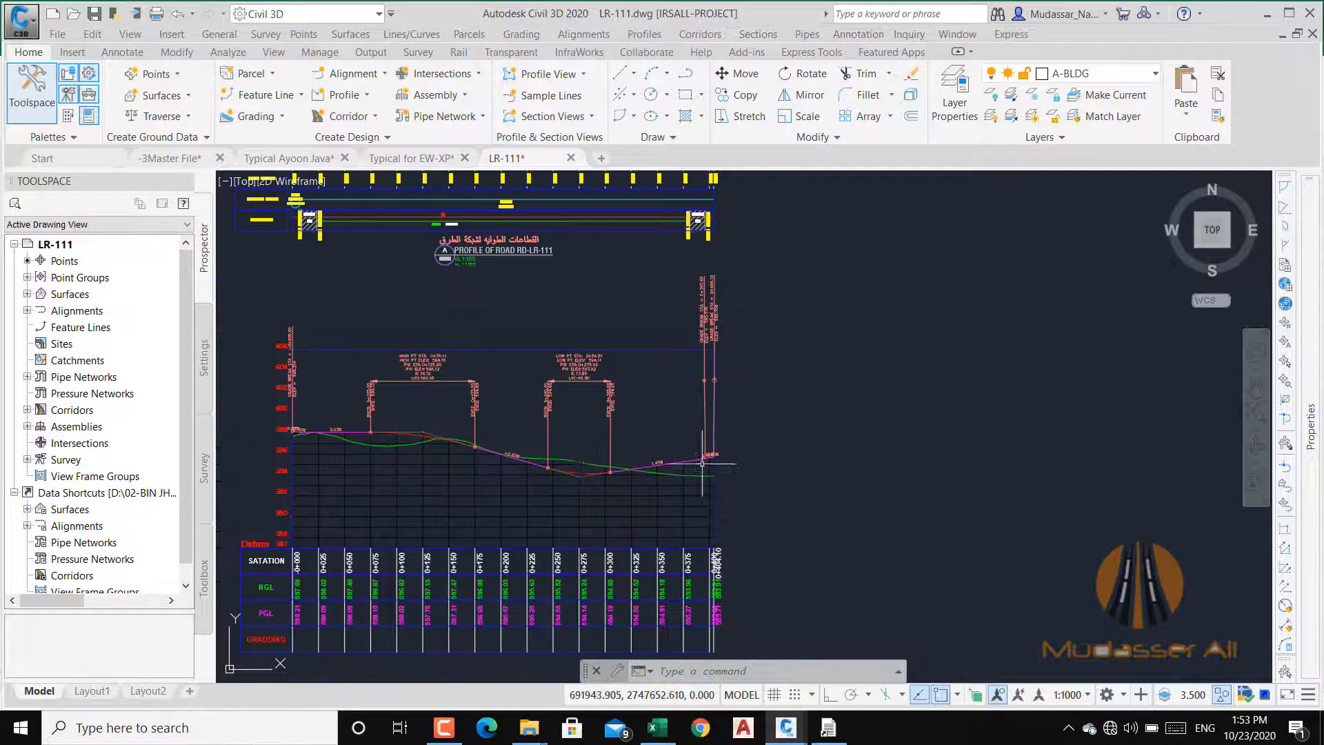
Step: Switch to the Earthworks Quantities Calculation Program and open the Profile Grade design data for the PVI values
click(1267, 15)
click(828, 727)
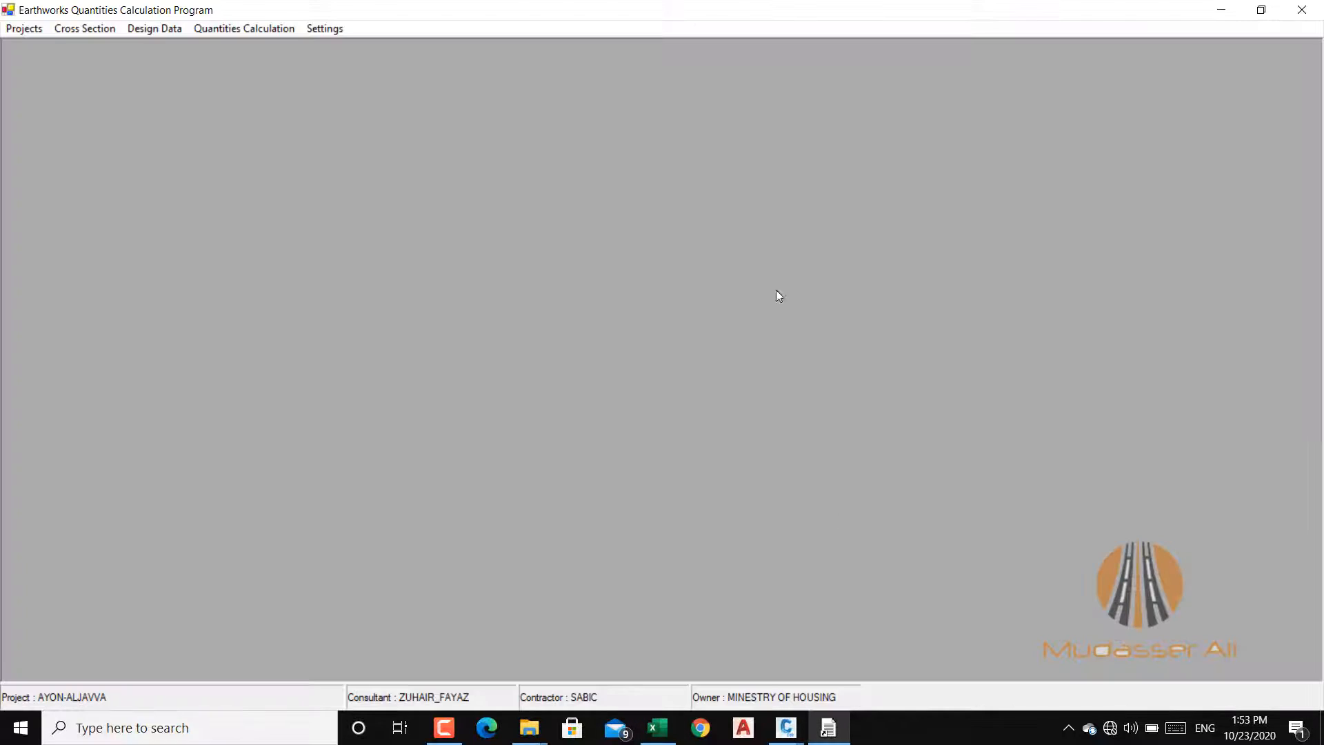
click(443, 728)
click(444, 731)
click(151, 32)
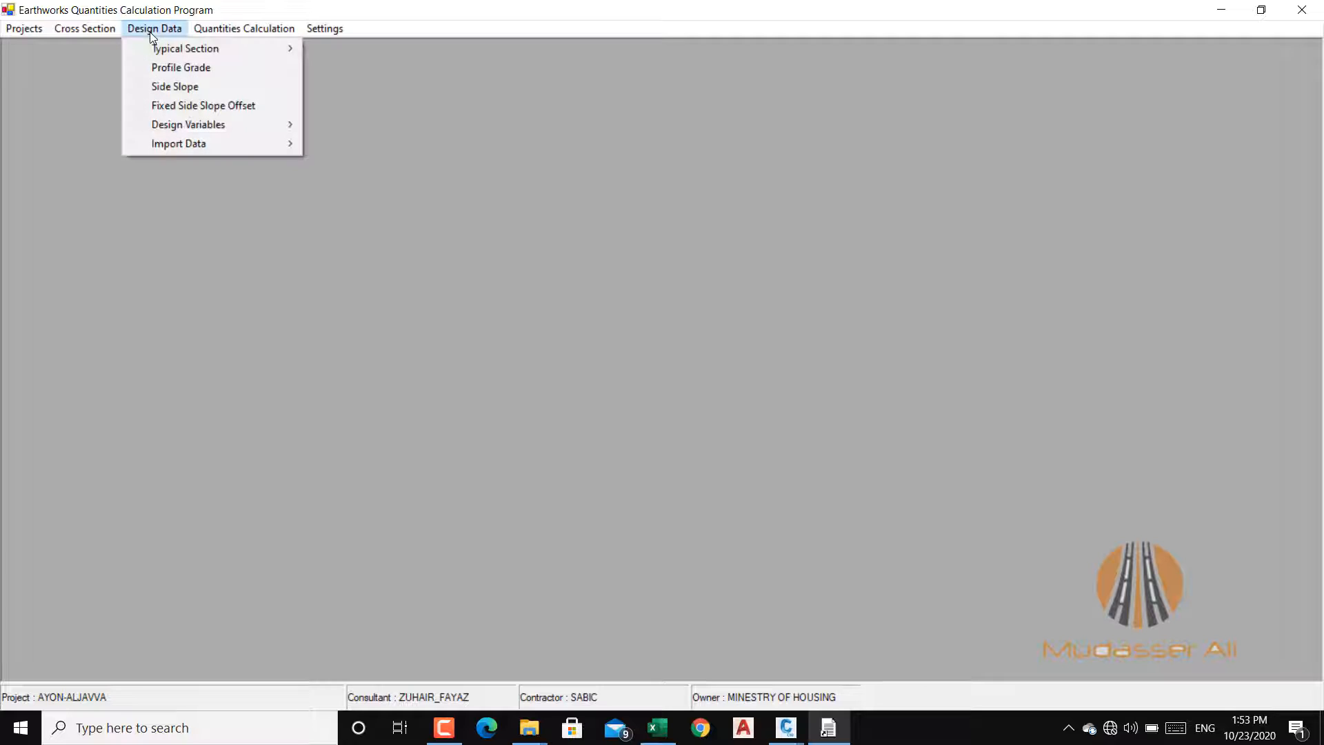
mouse_move(164, 52)
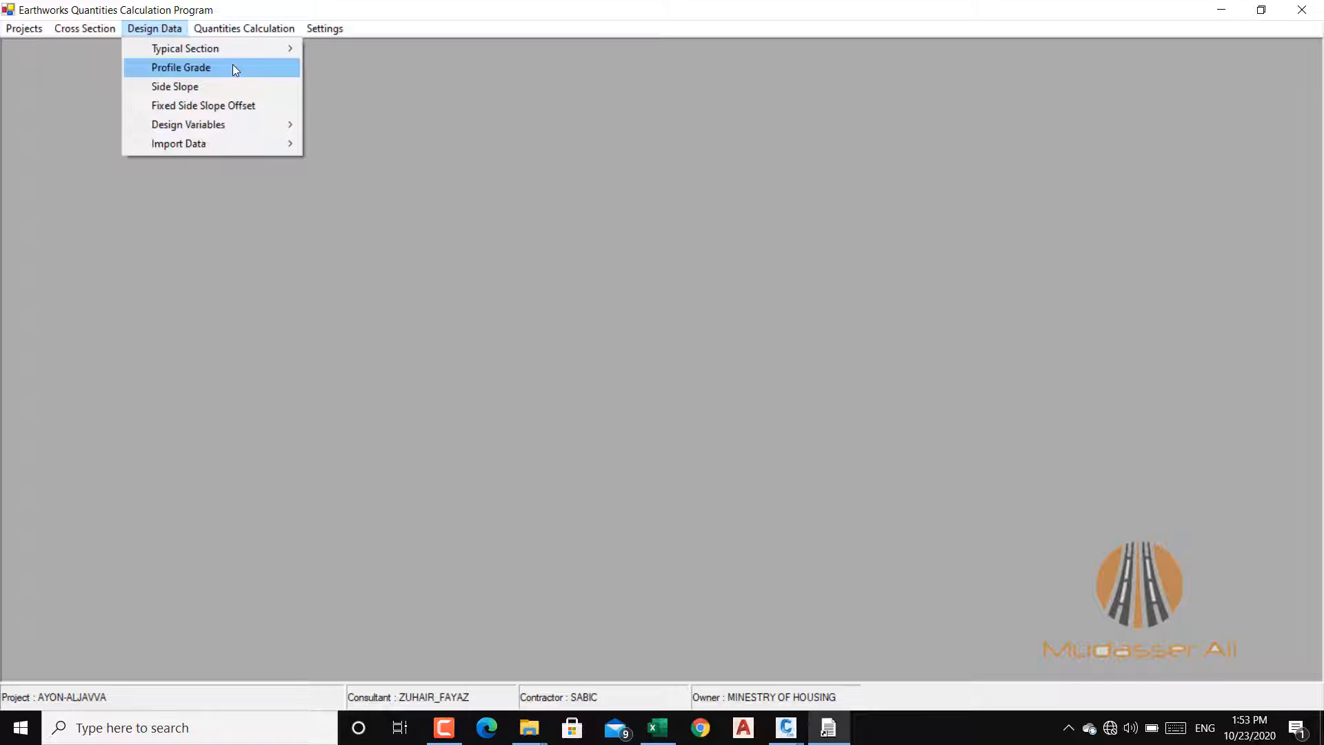
click(231, 66)
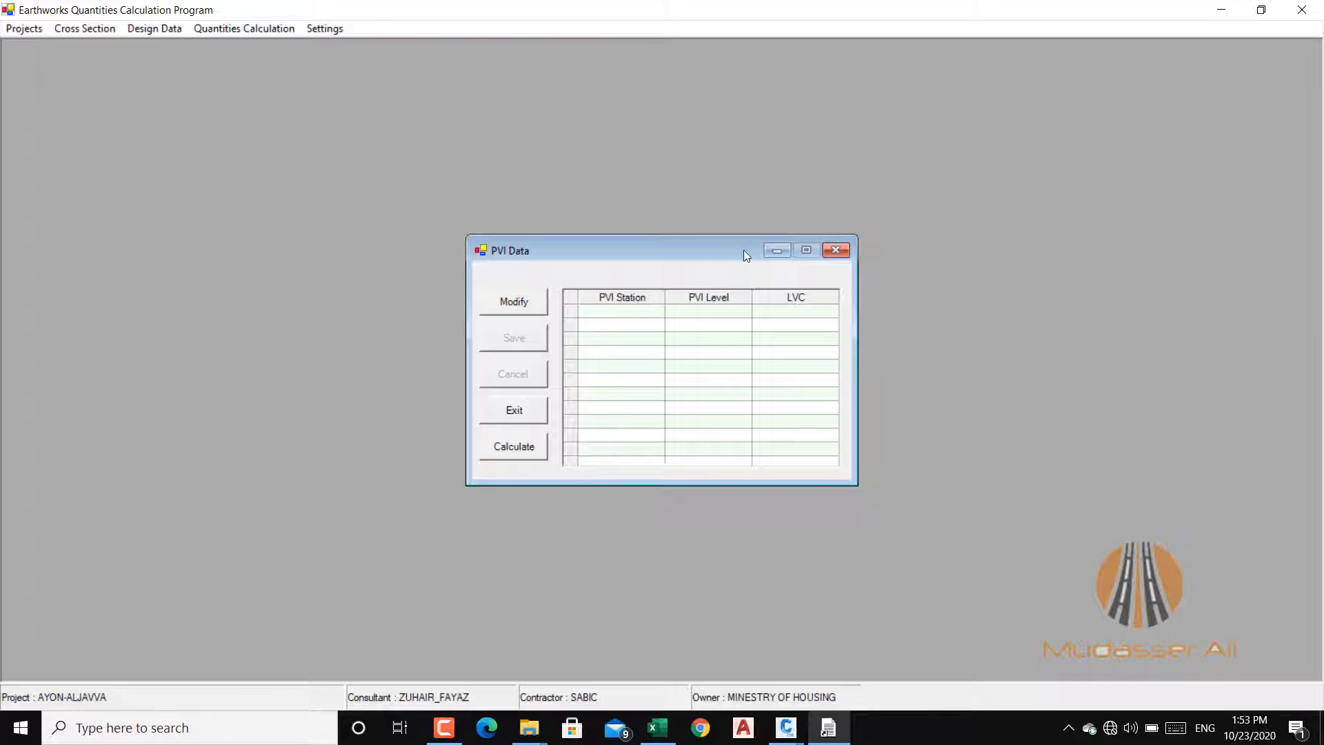
Step: Open the PVI table for editing and enter the first PVI at station 0 with level 598.21
drag(655, 241, 580, 164)
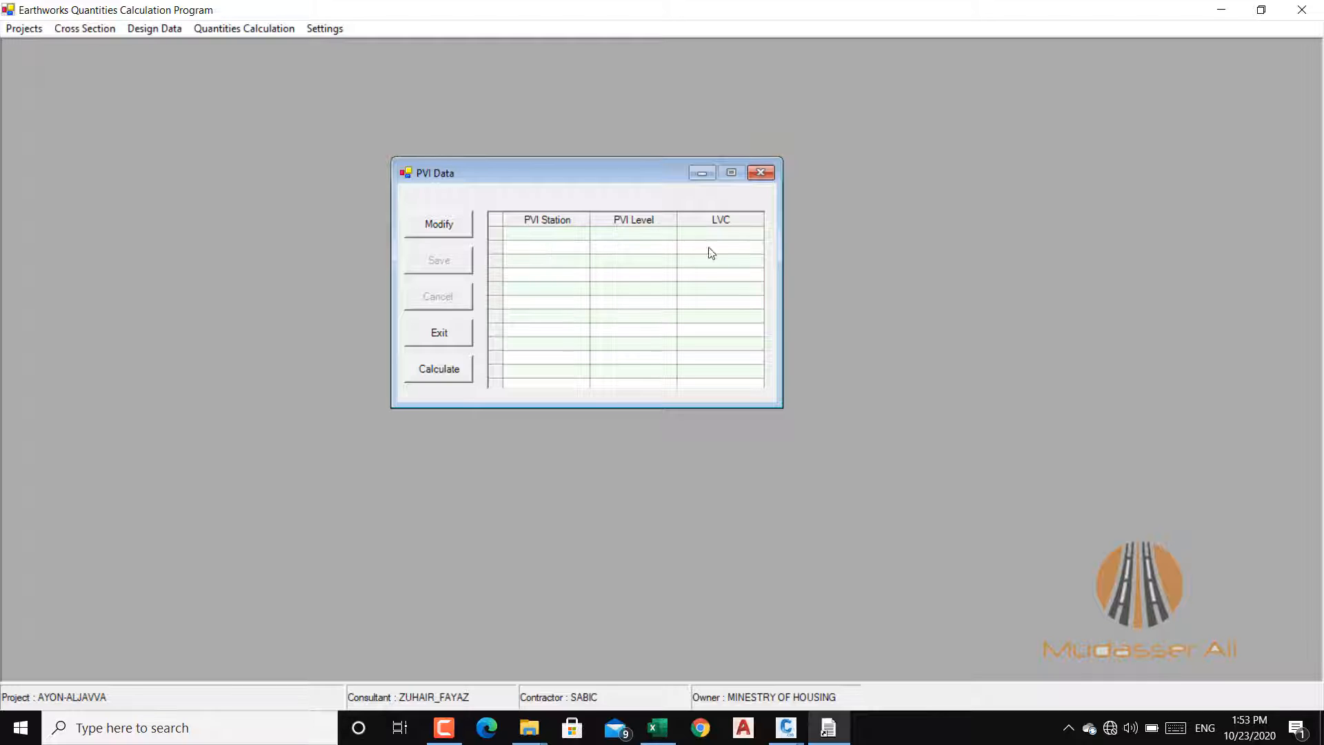
click(428, 226)
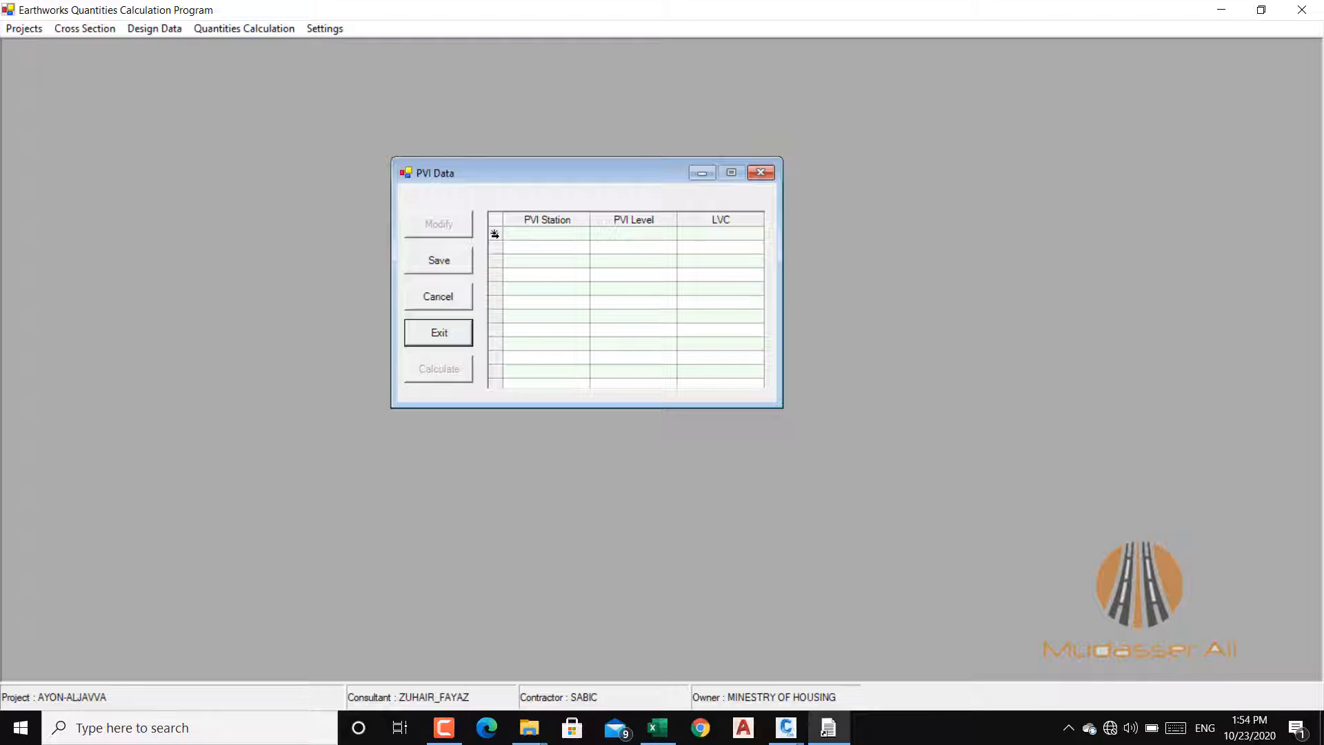
click(555, 240)
text(0)
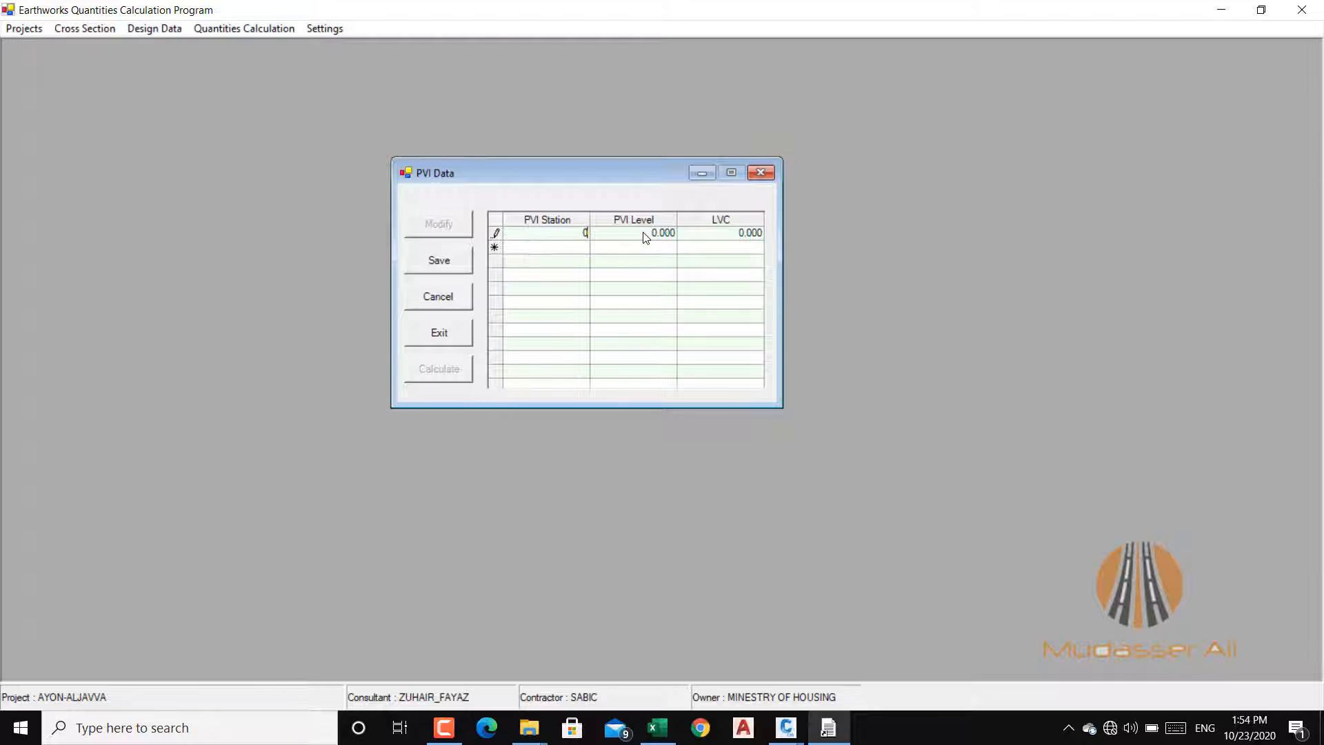
click(645, 237)
click(634, 236)
text(598.21)
Step: Enter the second PVI at station 125 with level 598.120 and a vertical curve length of 100
click(559, 249)
text(1)
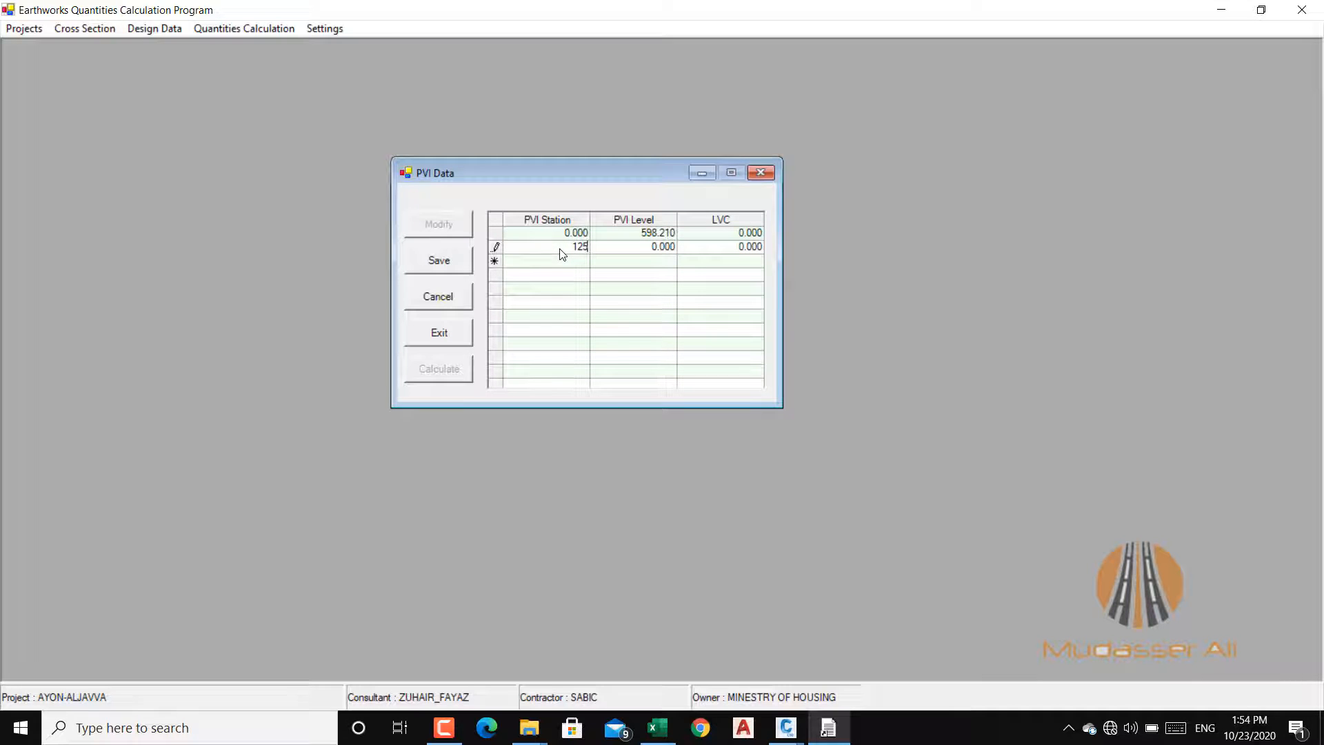
key(Tab)
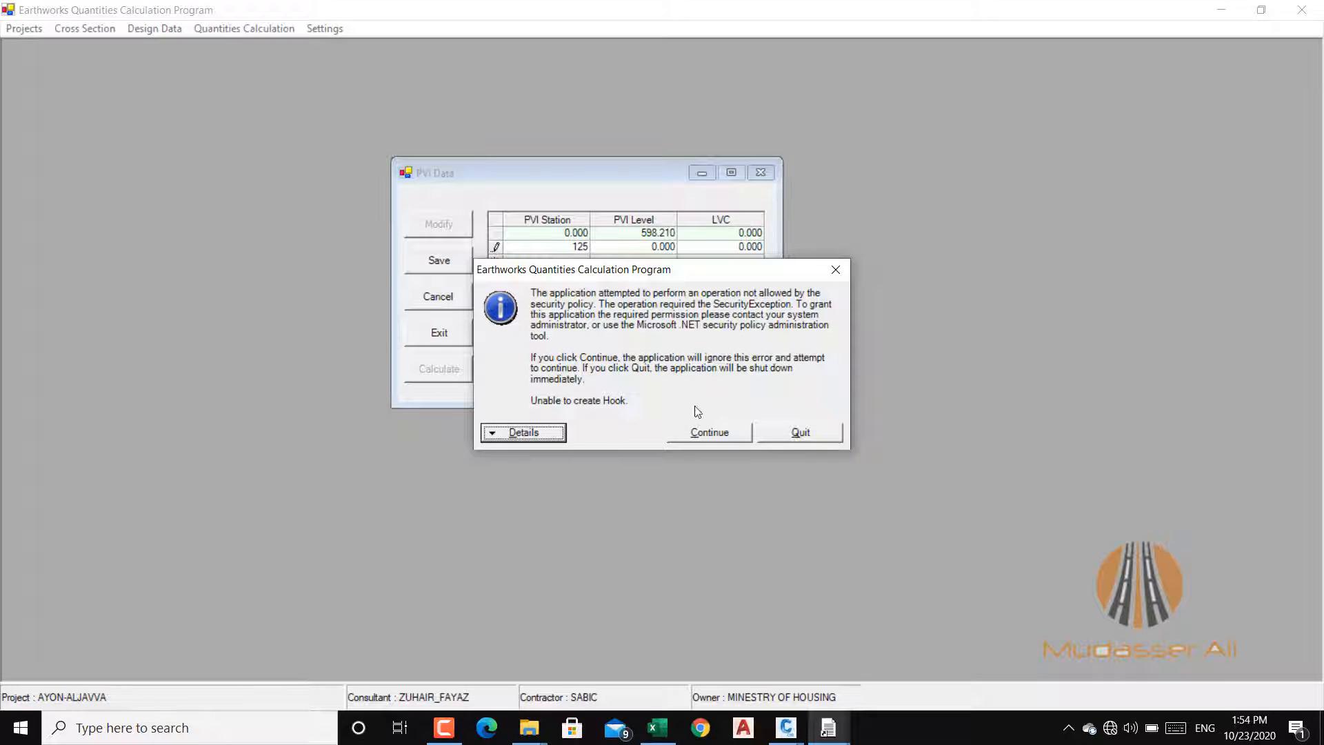
click(727, 433)
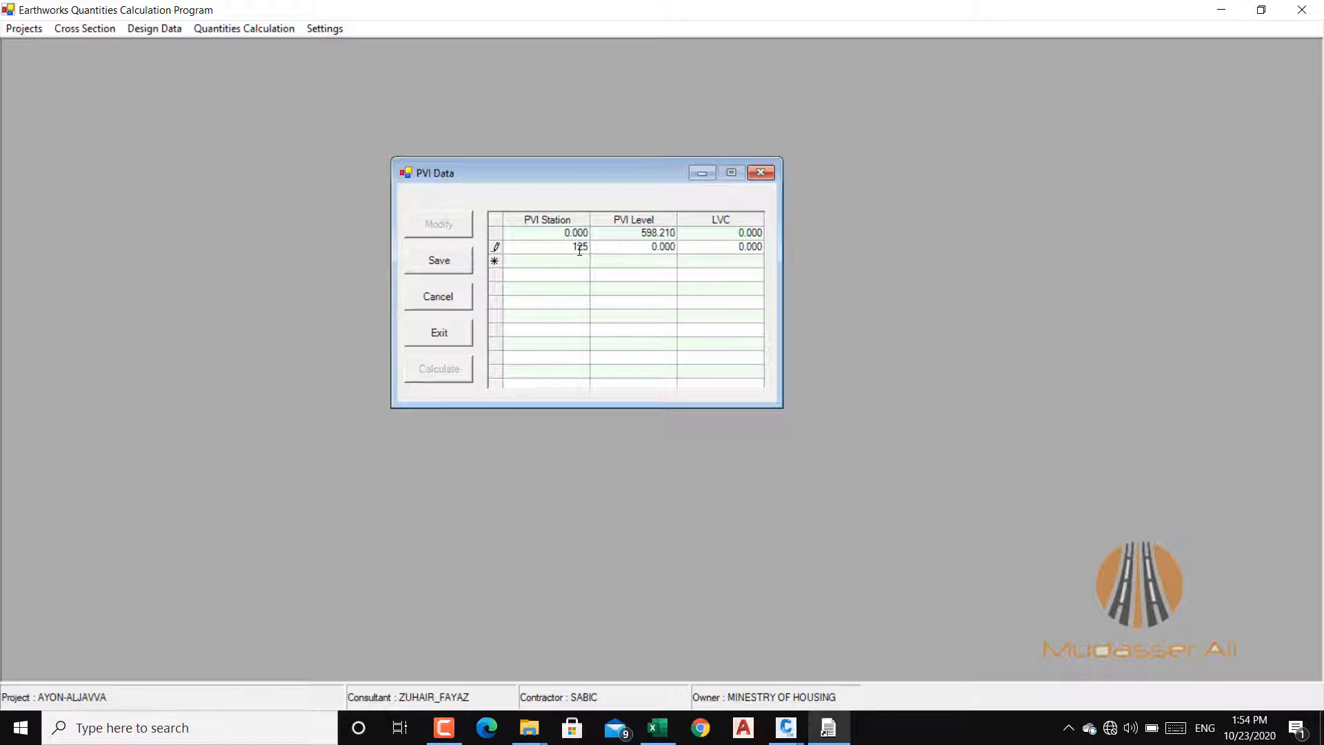
click(658, 249)
text(5)
text(98.)
text(.12)
text(0)
click(736, 251)
text(100)
Step: Enter the third PVI at station 275 with level 593.820 and a vertical curve length of 60
click(565, 265)
text(27)
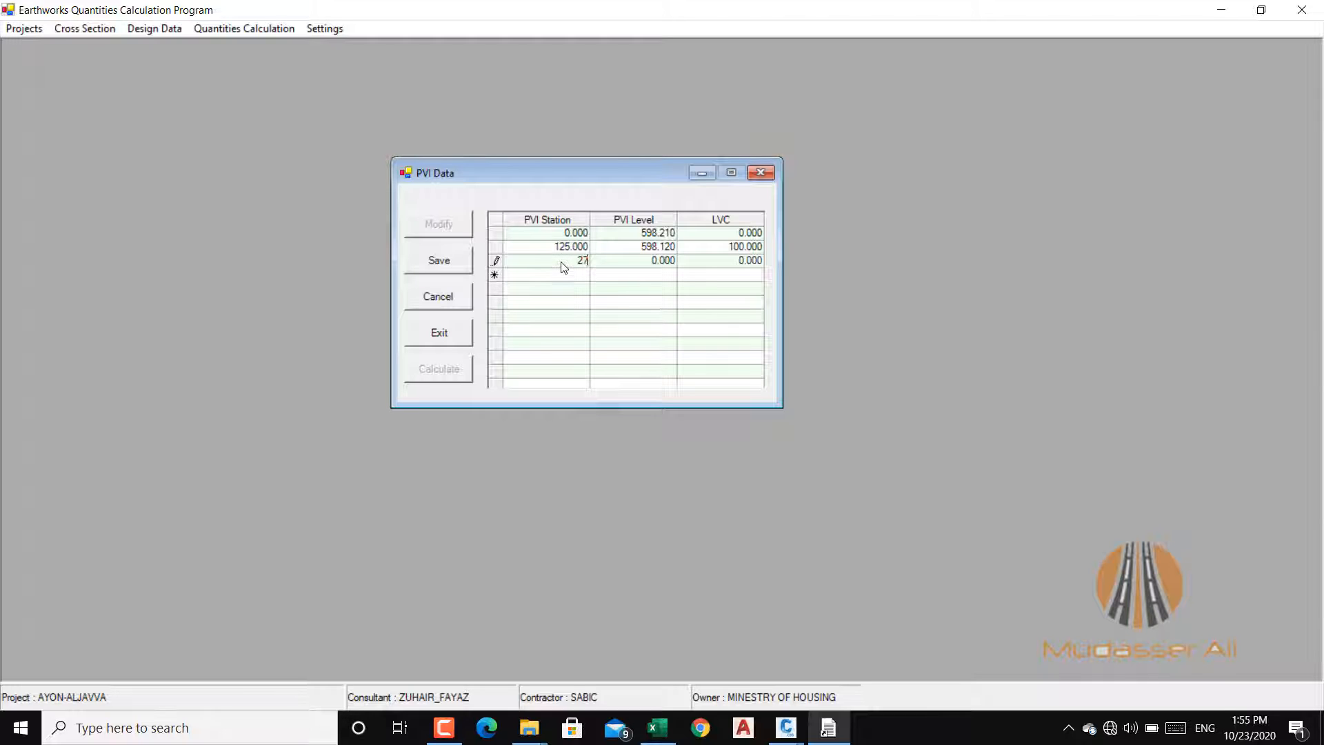
text(5)
click(659, 265)
click(652, 263)
text(593.820)
click(731, 266)
text(60)
Step: Enter the last PVI at station 387.50 with level 595.576, leaving its curve length at zero
click(568, 277)
text(387.50)
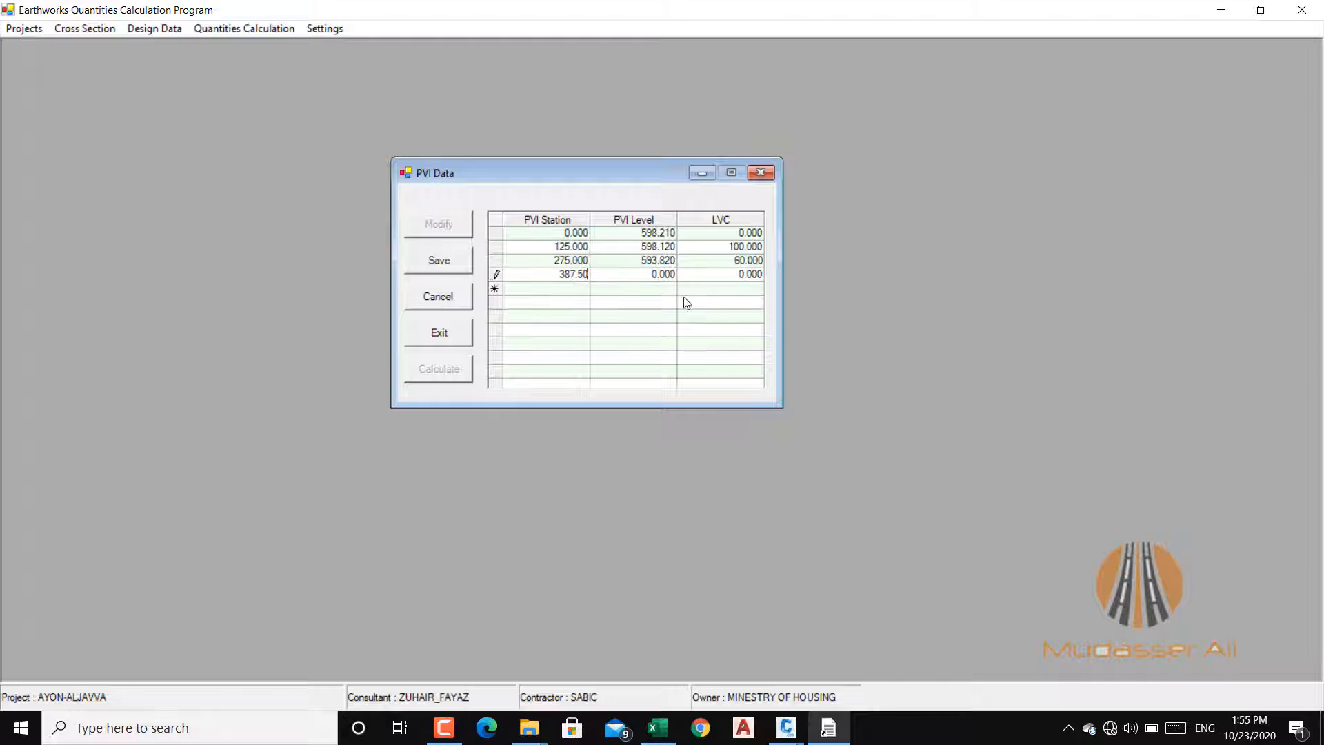
click(648, 278)
click(648, 278)
text(595.576)
click(742, 282)
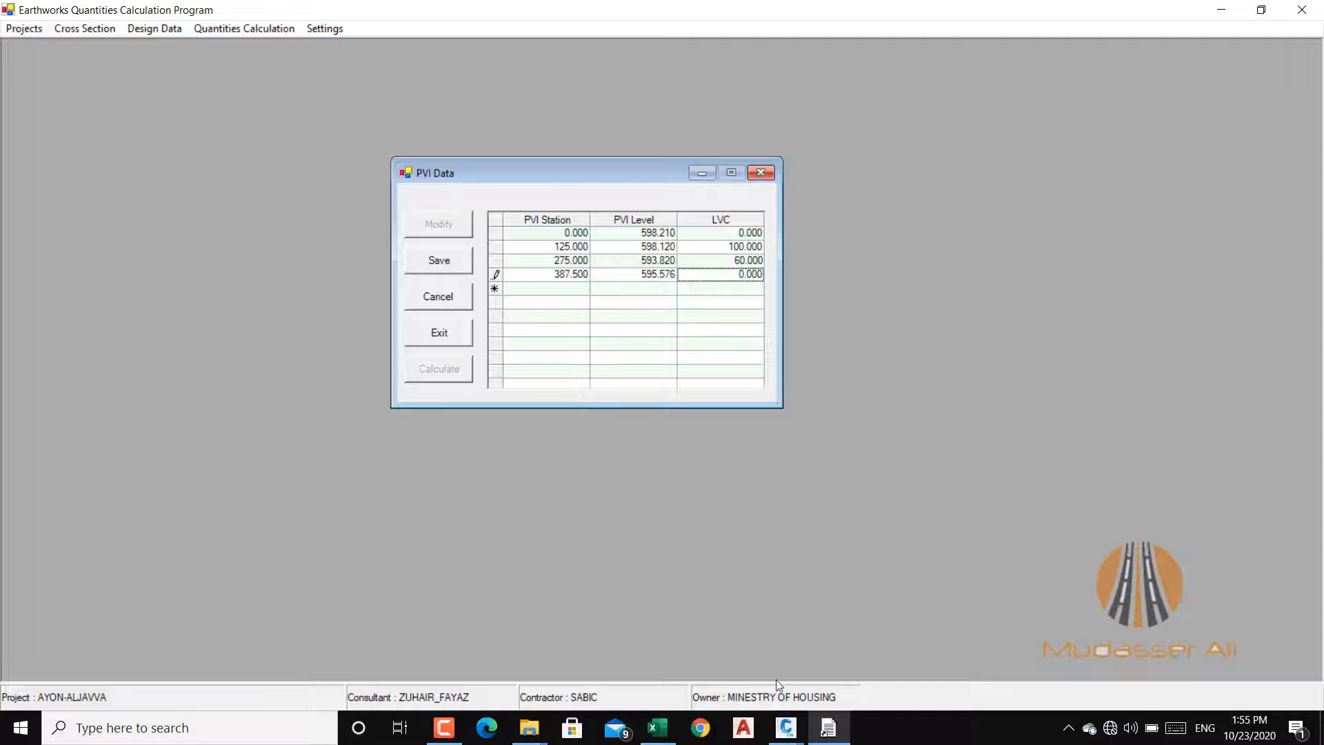
Step: Switch to the LR-111 drawing in Civil 3D and check the start grade break elevation and both vertical curves' PVI and LVC labels
mouse_move(786, 728)
click(1016, 648)
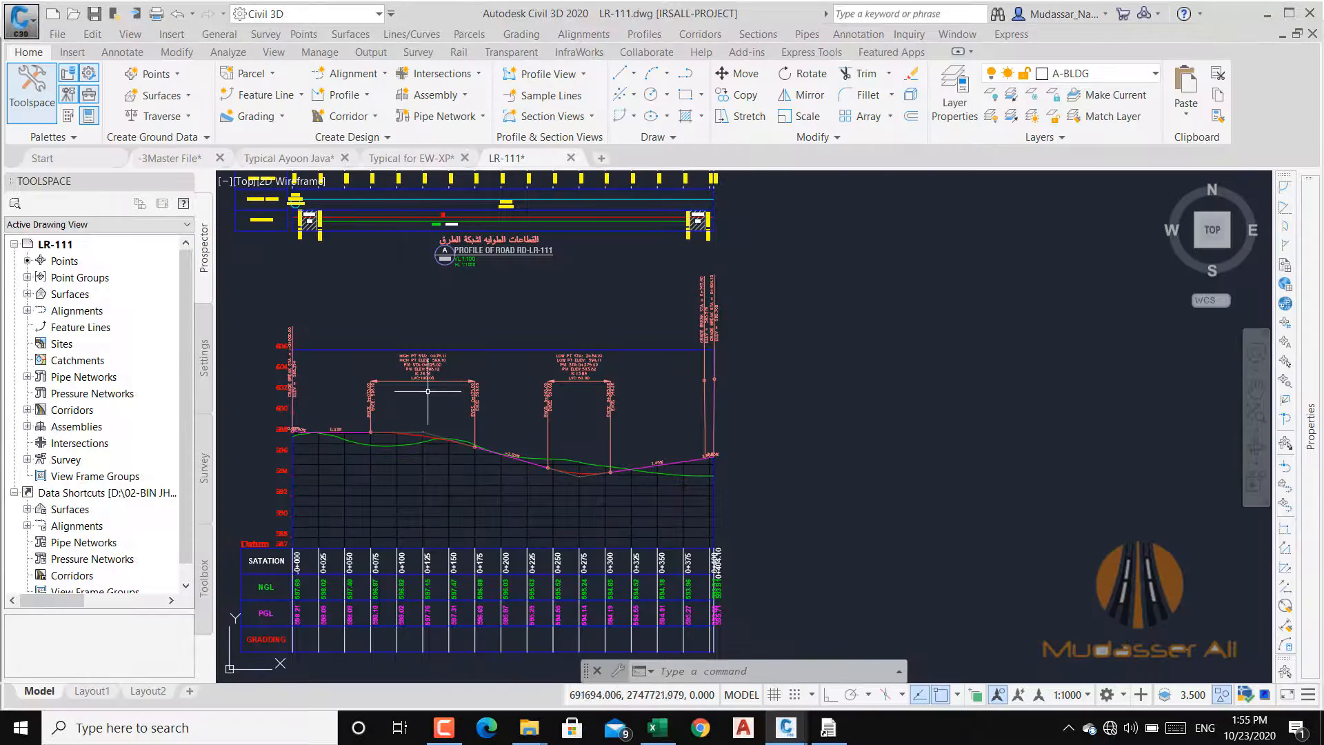
scroll(278, 383, up, 6)
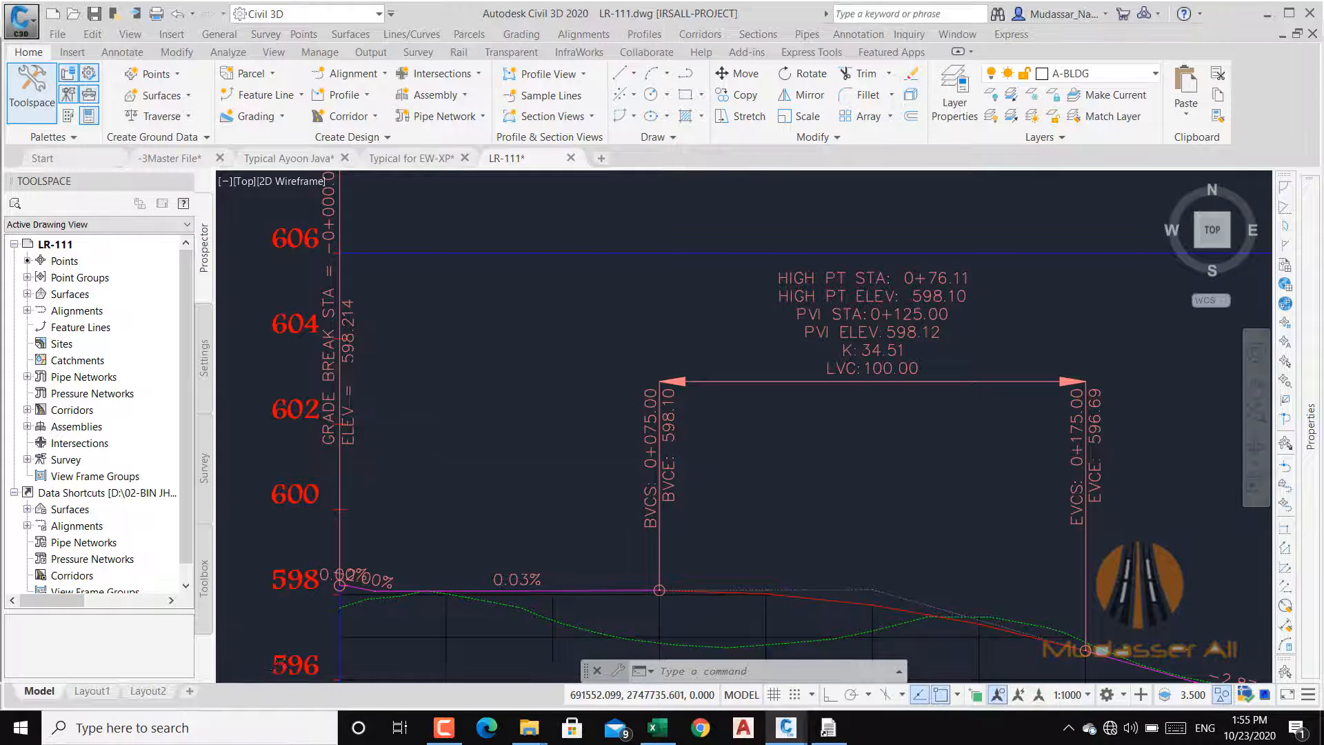
scroll(318, 310, up, 4)
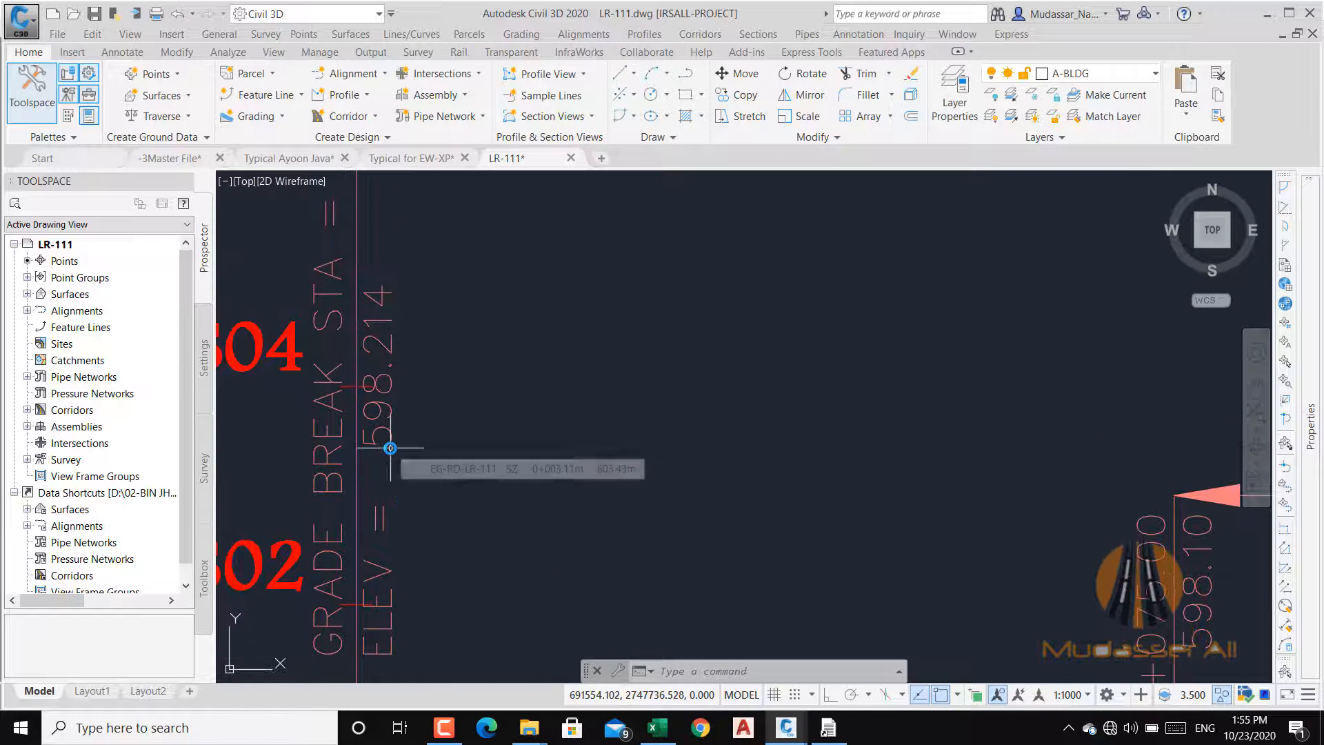
scroll(393, 452, down, 5)
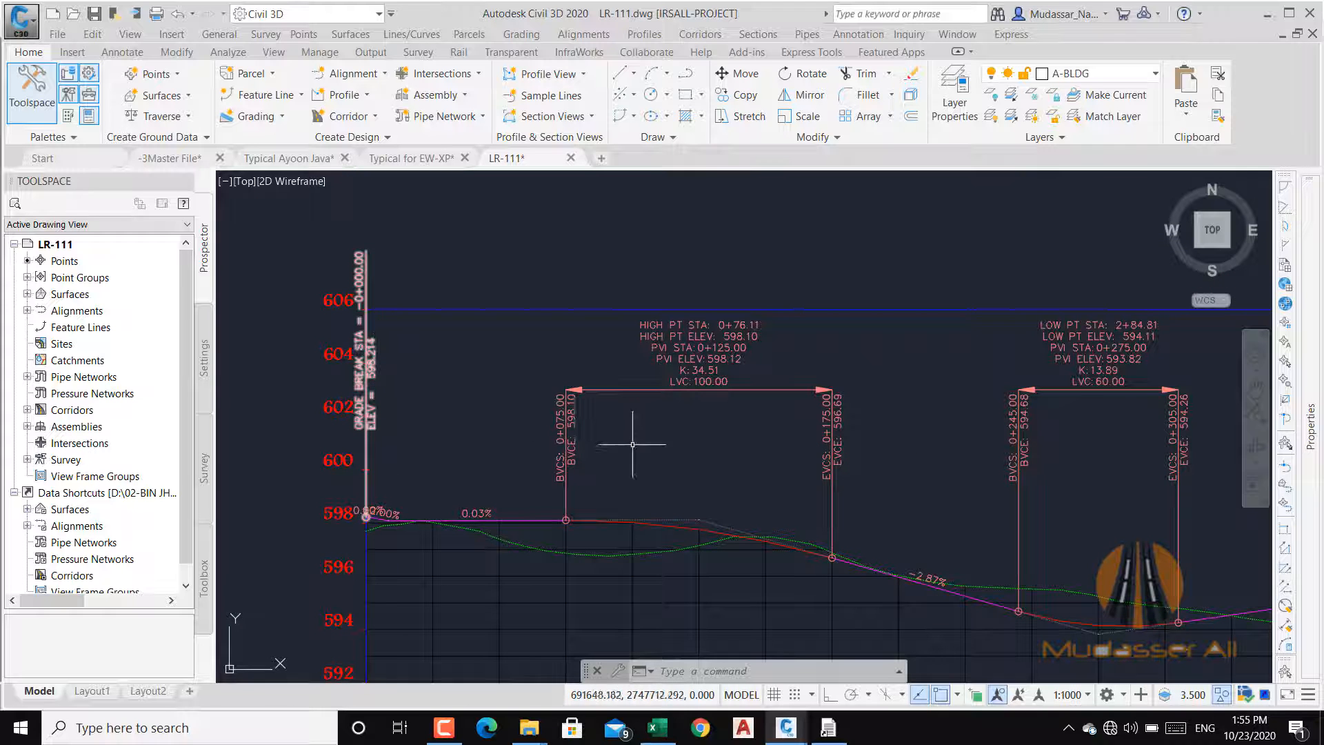
drag(678, 444, 413, 433)
scroll(678, 411, down, 2)
scroll(517, 381, up, 5)
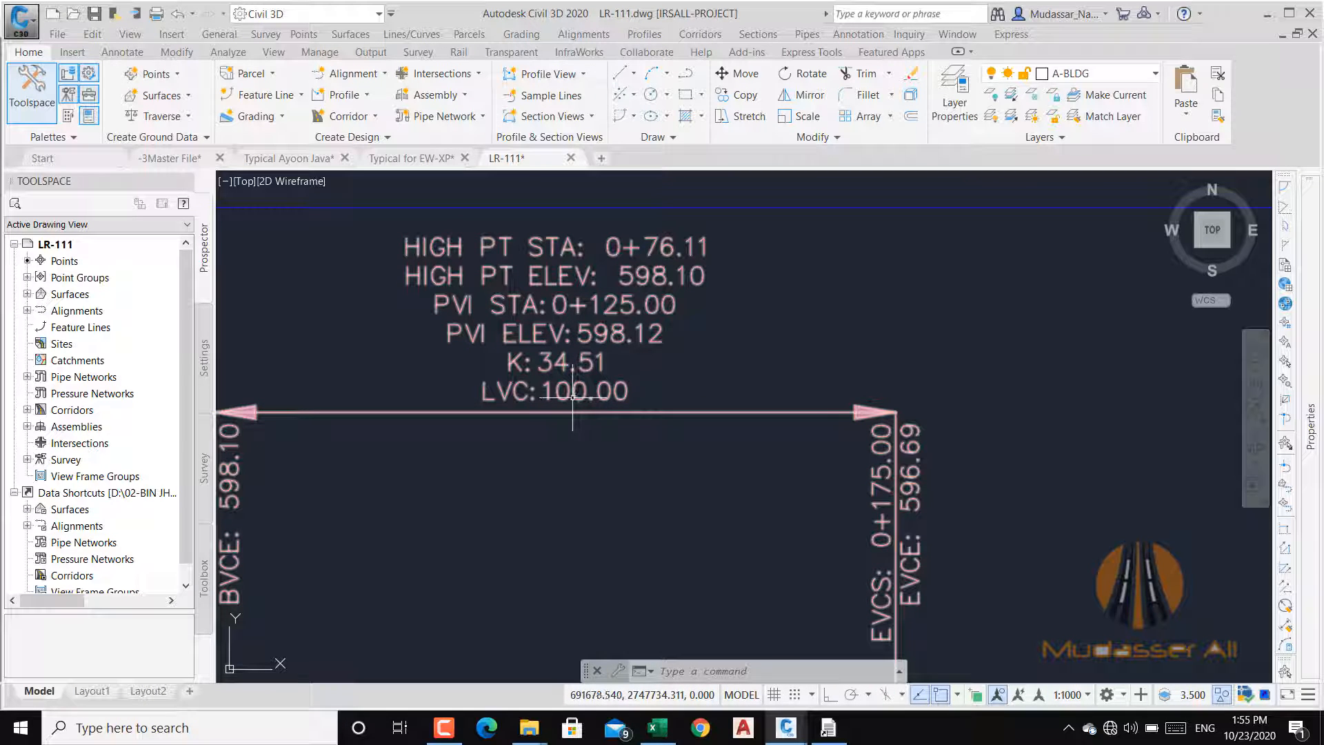
scroll(572, 399, down, 5)
scroll(703, 343, up, 5)
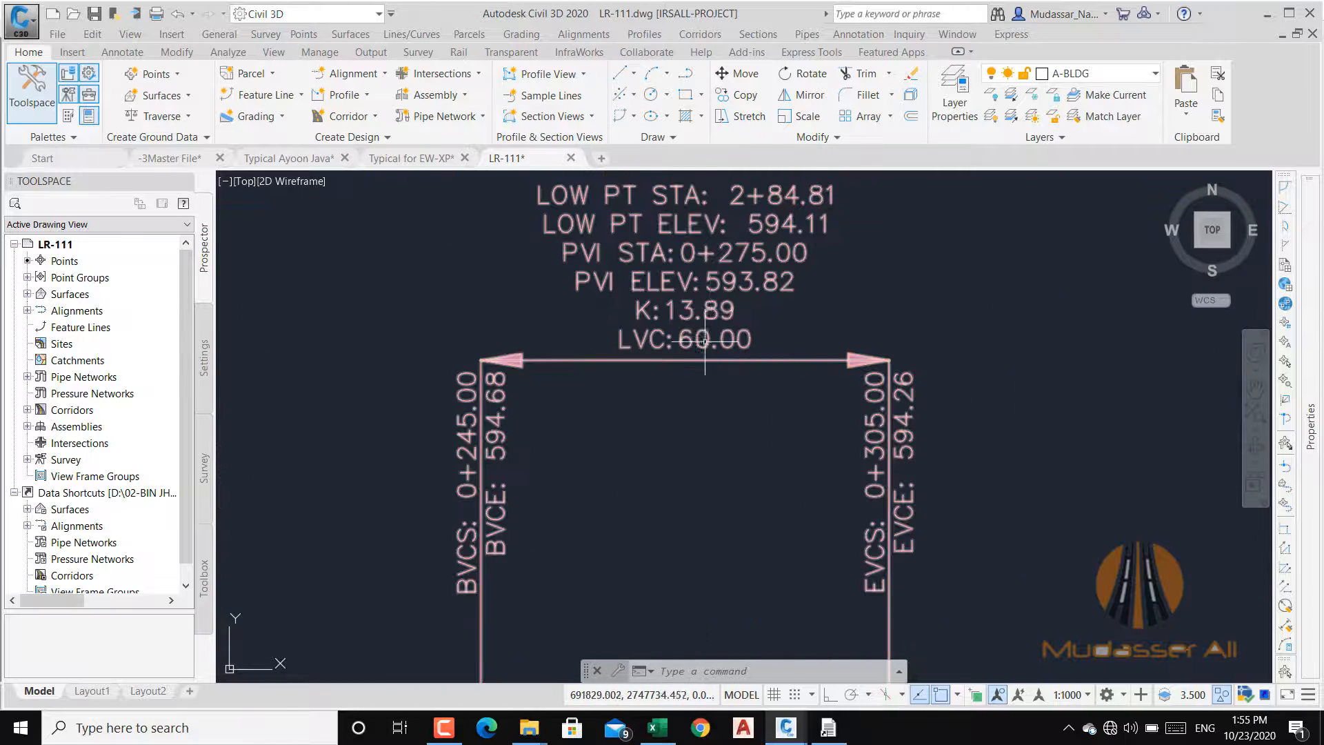
drag(714, 298, 691, 383)
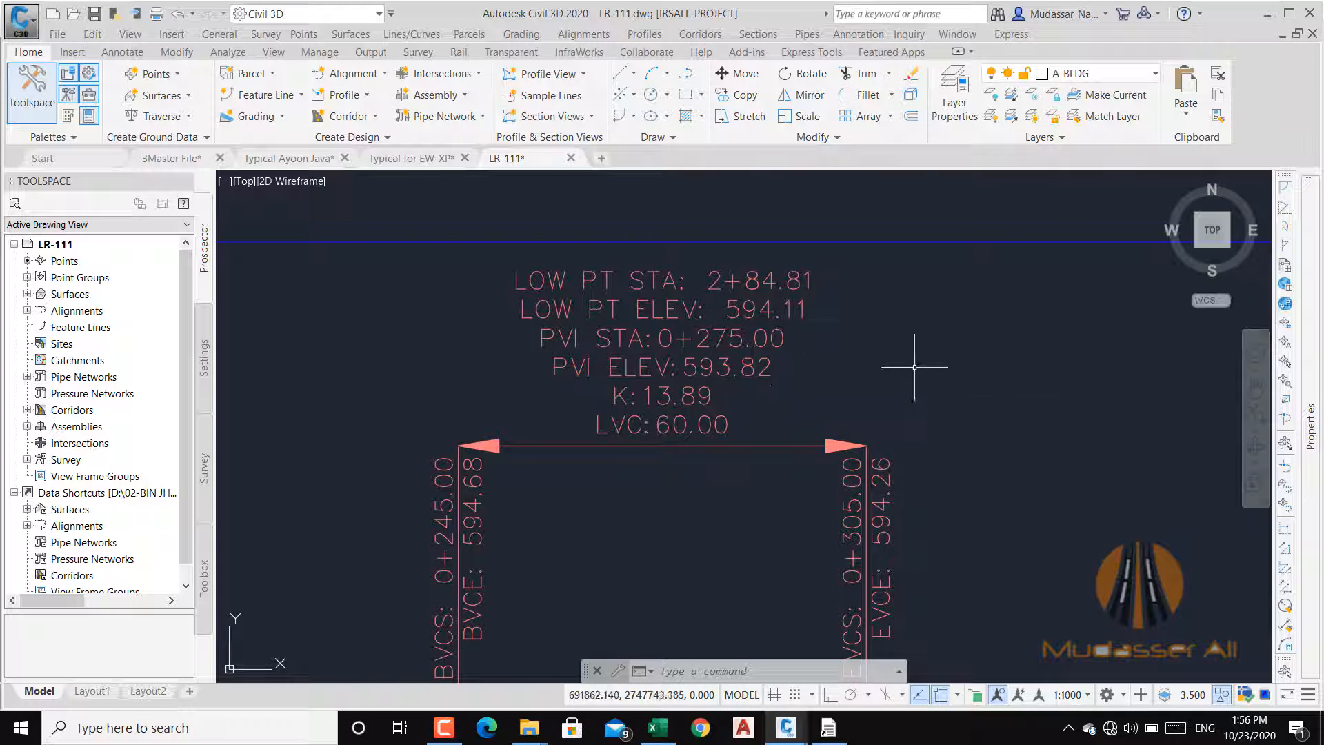
Step: Check the station and elevation labels of the two end grade breaks, then return to the Earthworks Quantities Calculation Program
scroll(652, 434, down, 3)
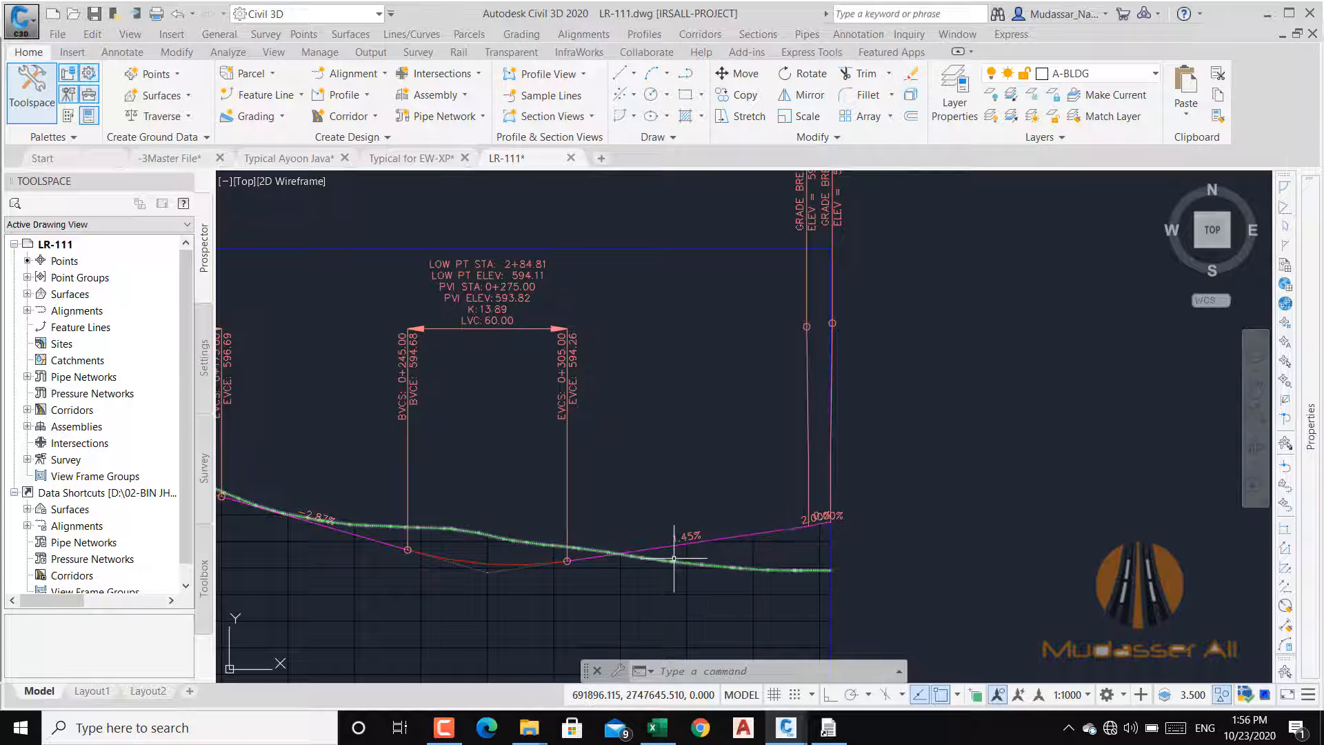
scroll(759, 359, up, 10)
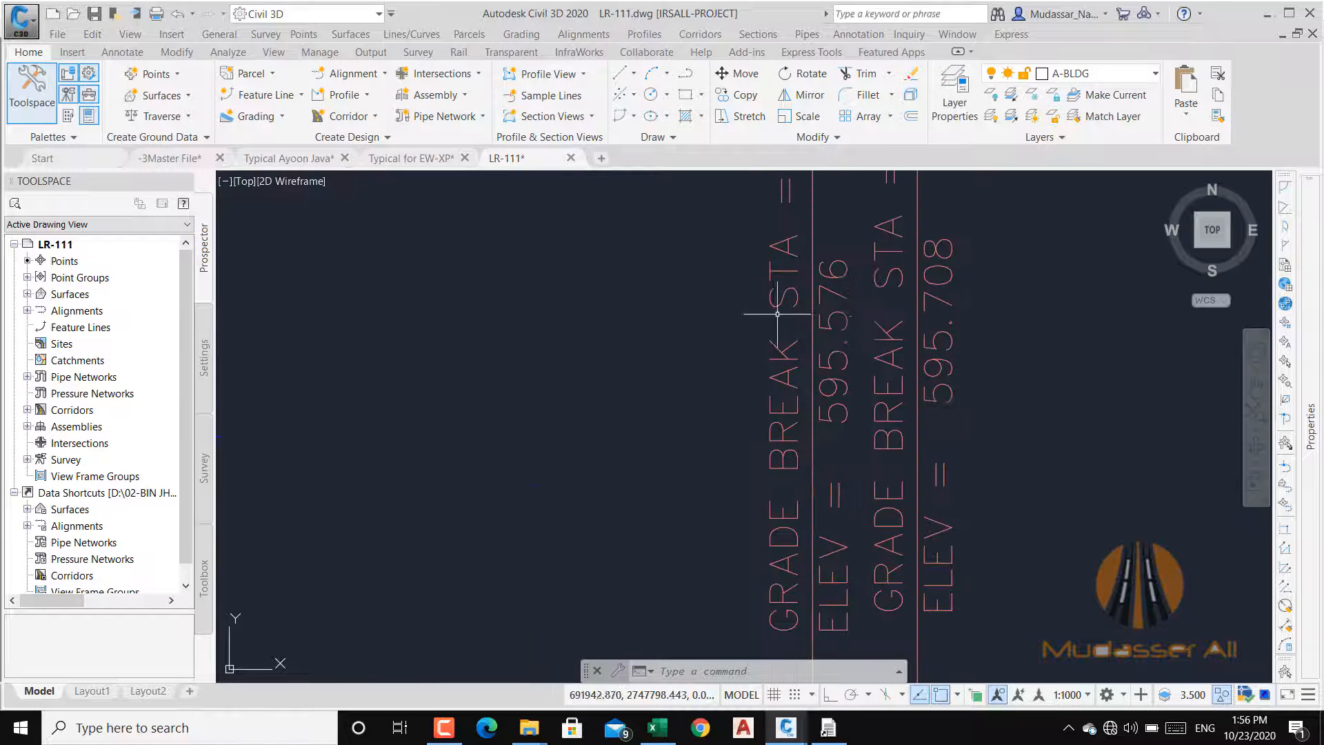
drag(846, 371, 836, 546)
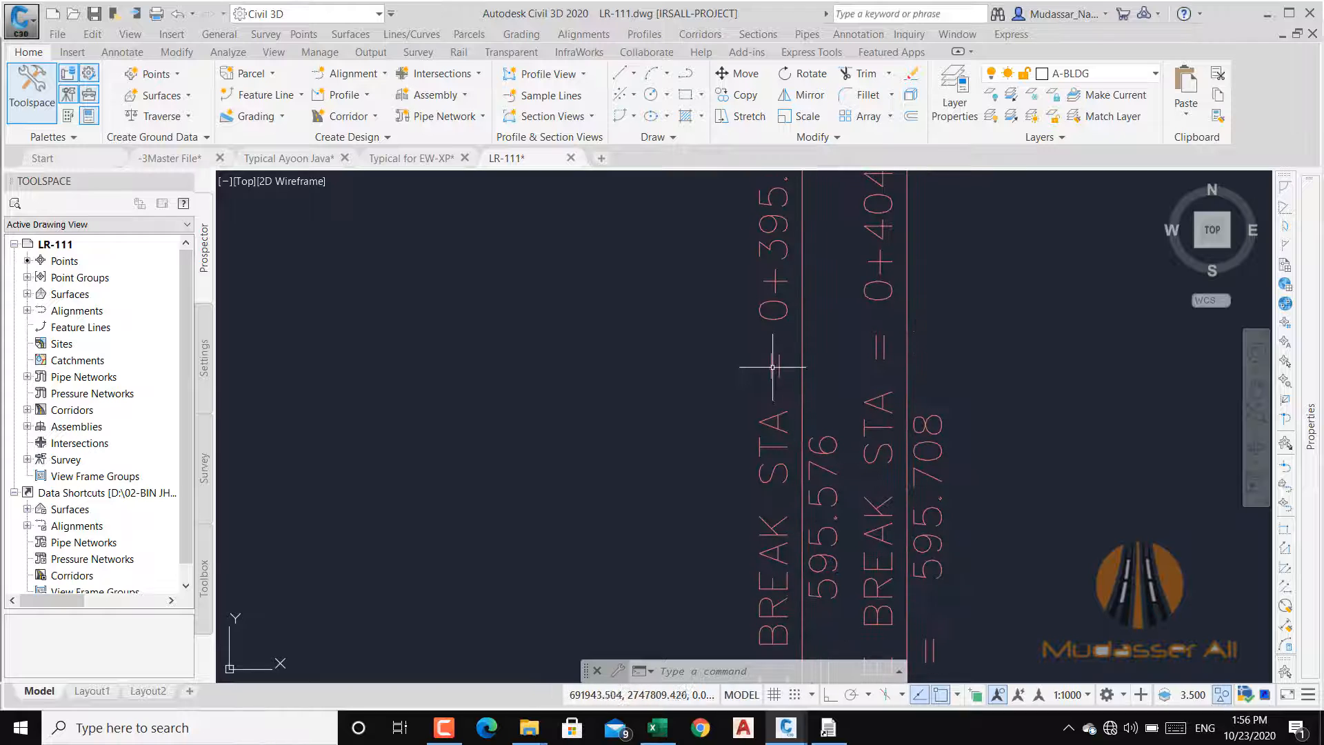
scroll(765, 363, down, 2)
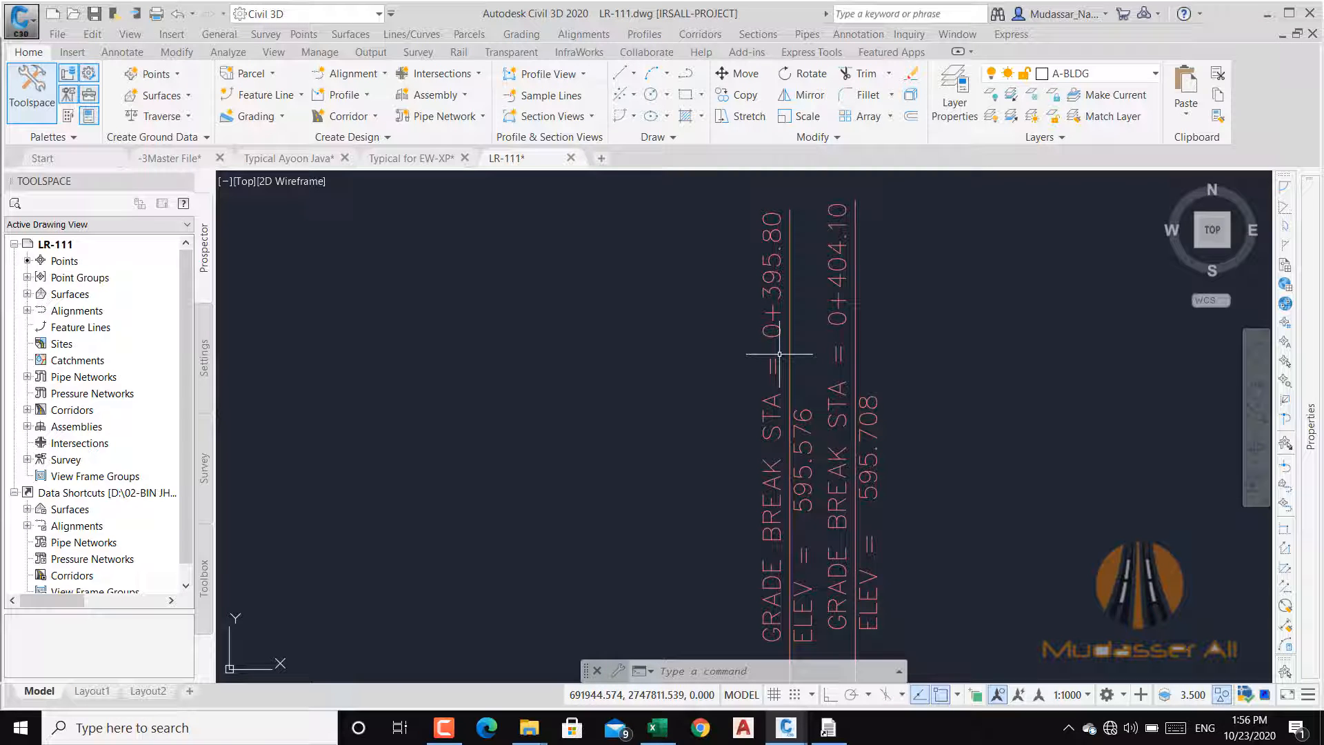
scroll(810, 540, up, 3)
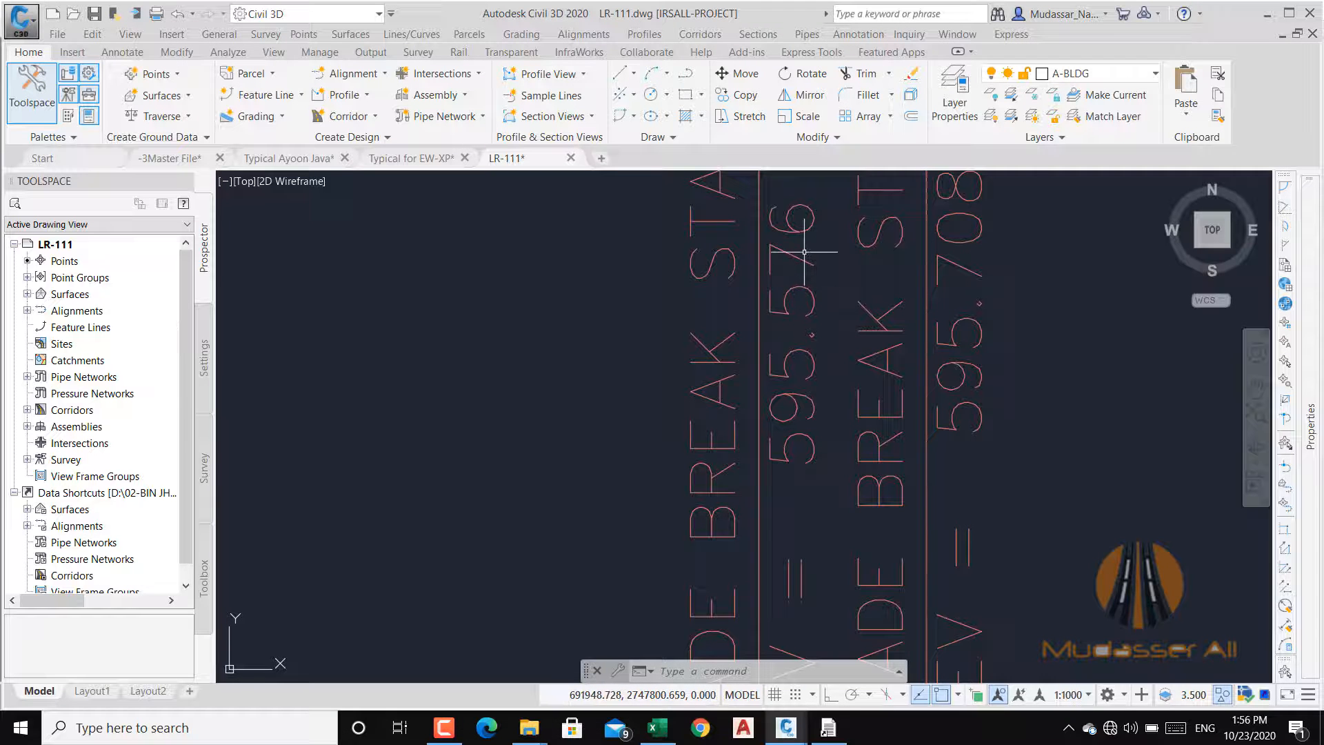
scroll(807, 281, down, 5)
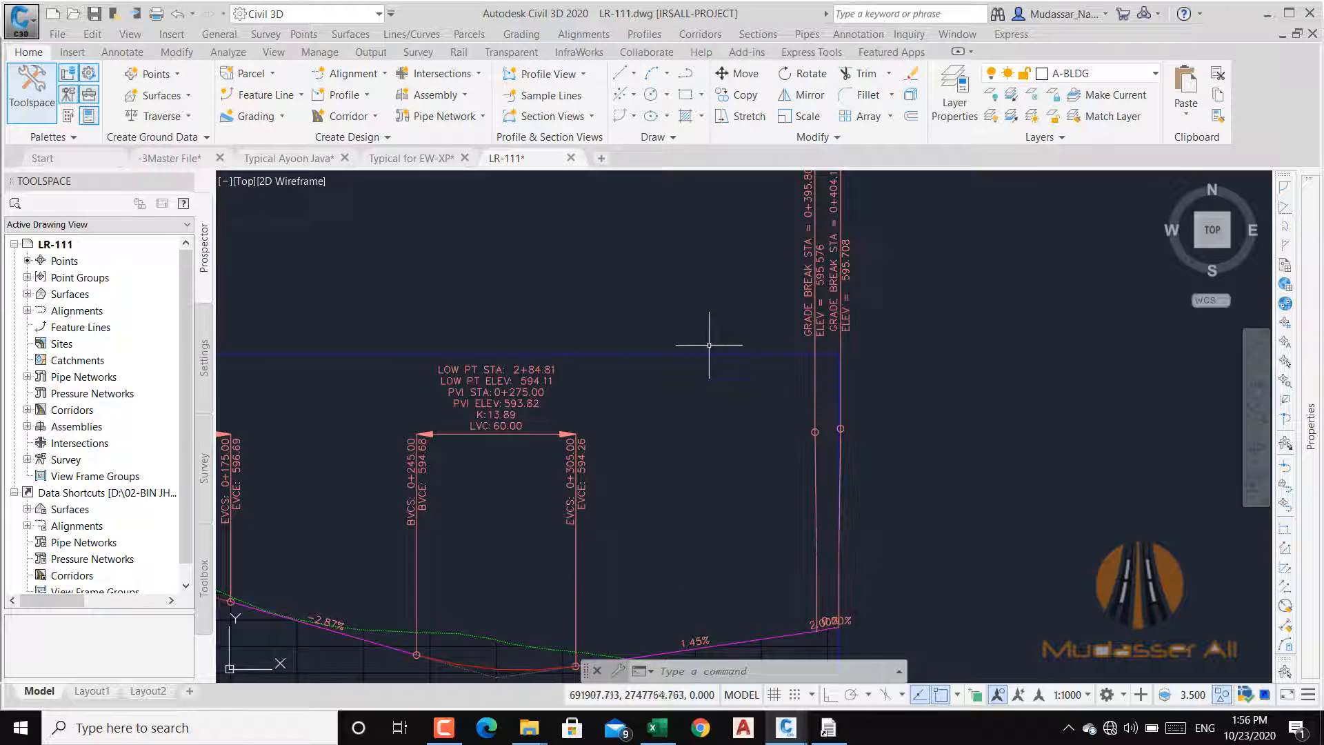
scroll(782, 322, down, 4)
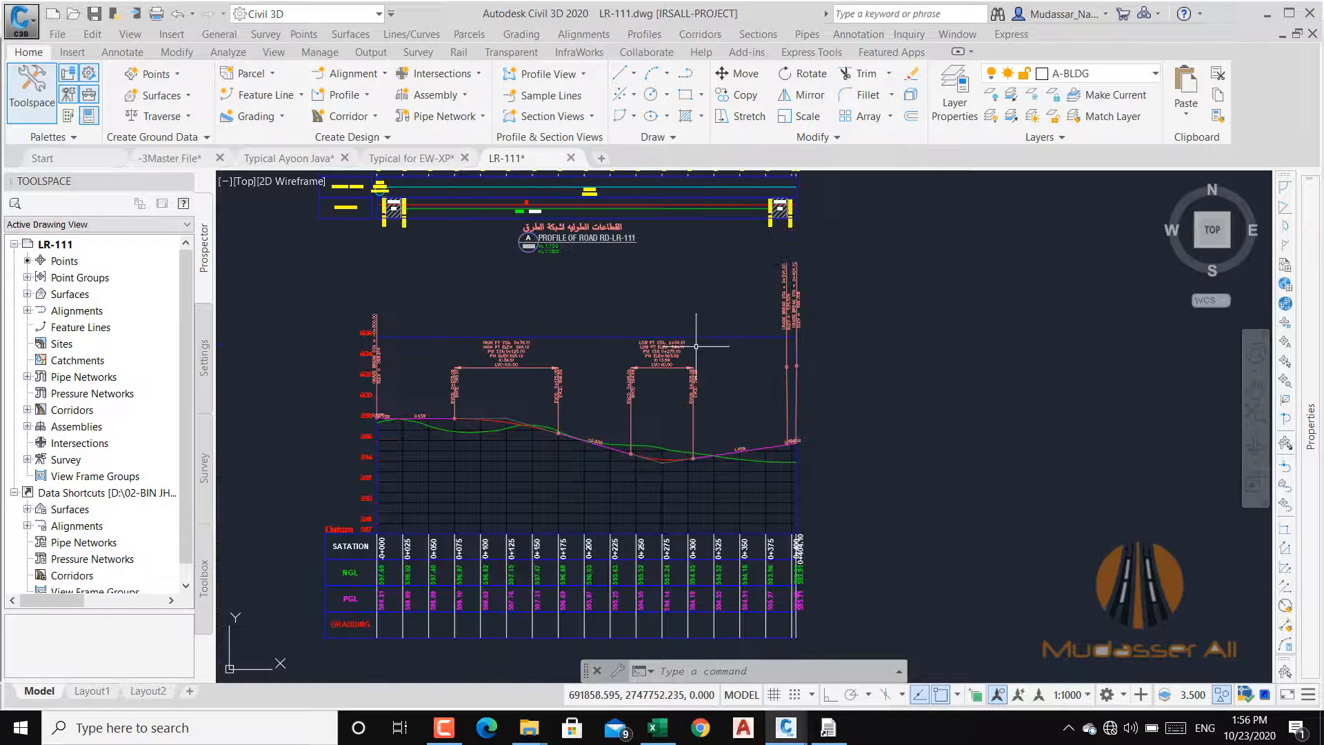
mouse_move(696, 346)
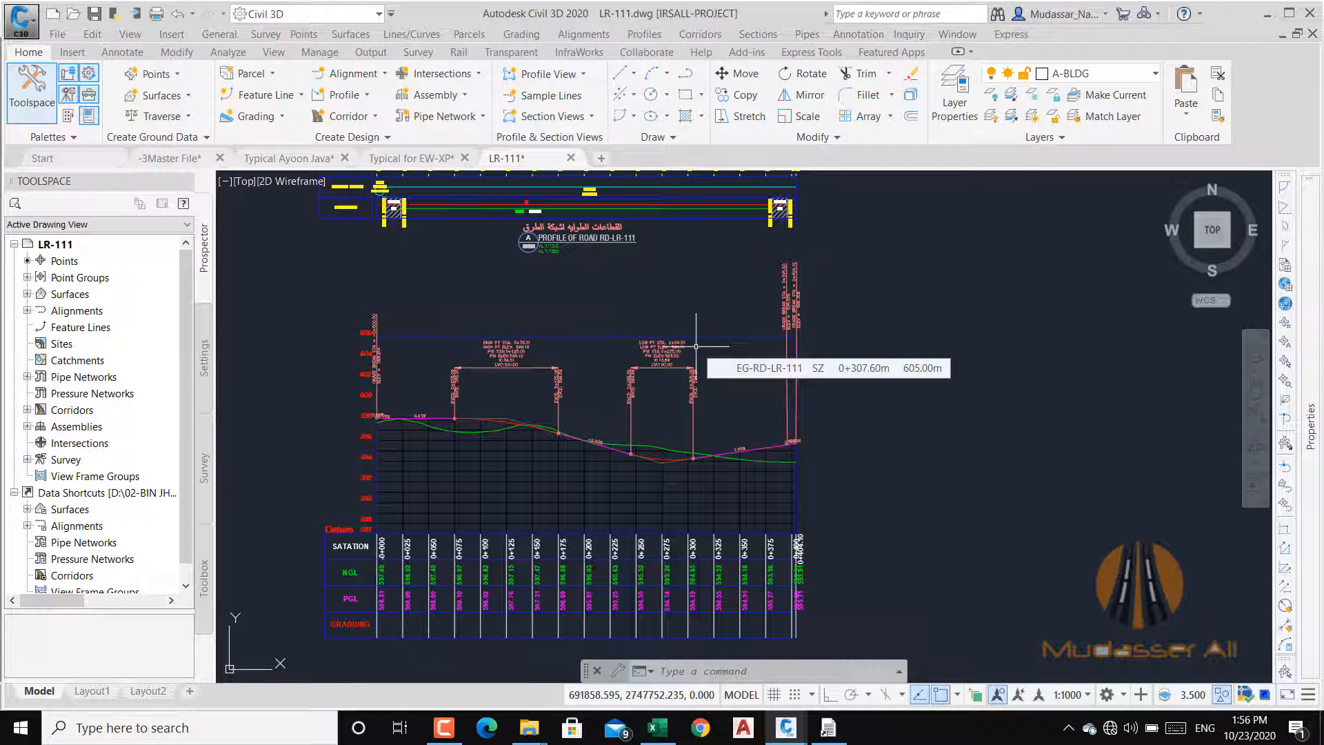
click(1267, 13)
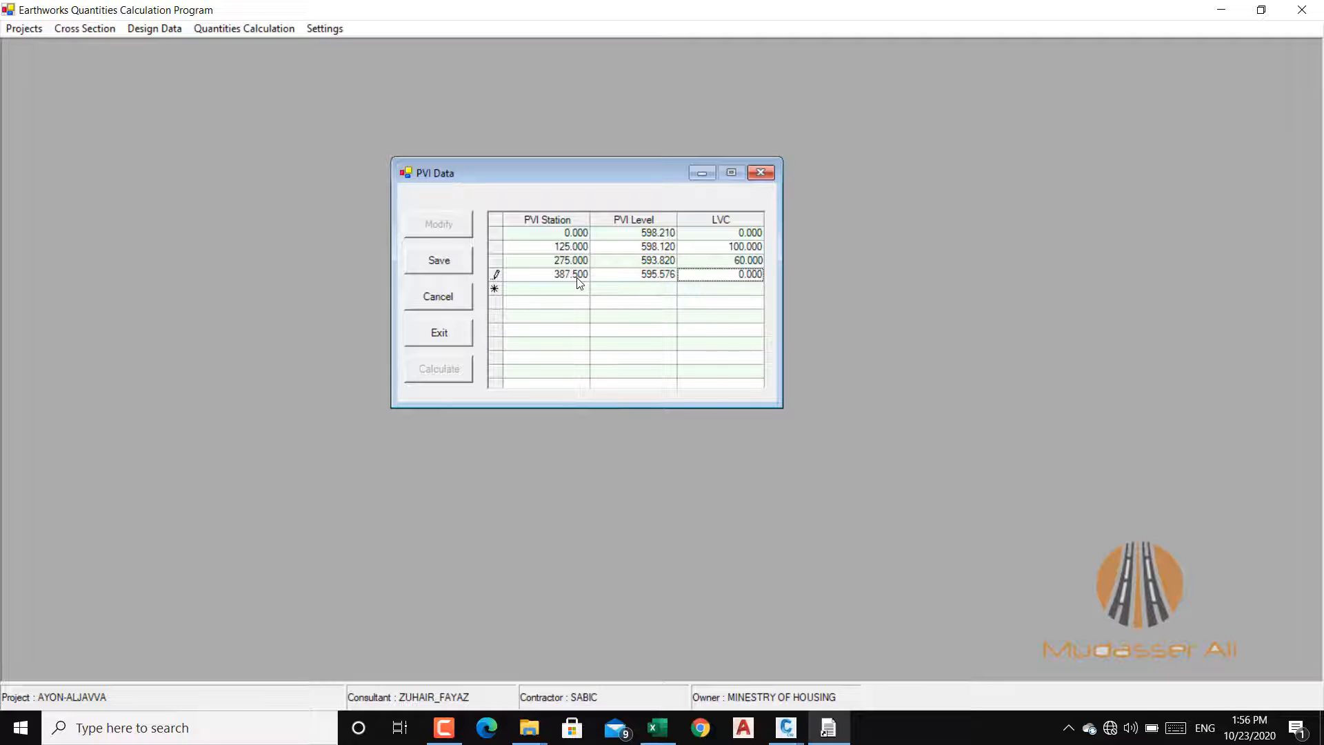
Step: Save the entered PVI data and close the PVI table
click(439, 262)
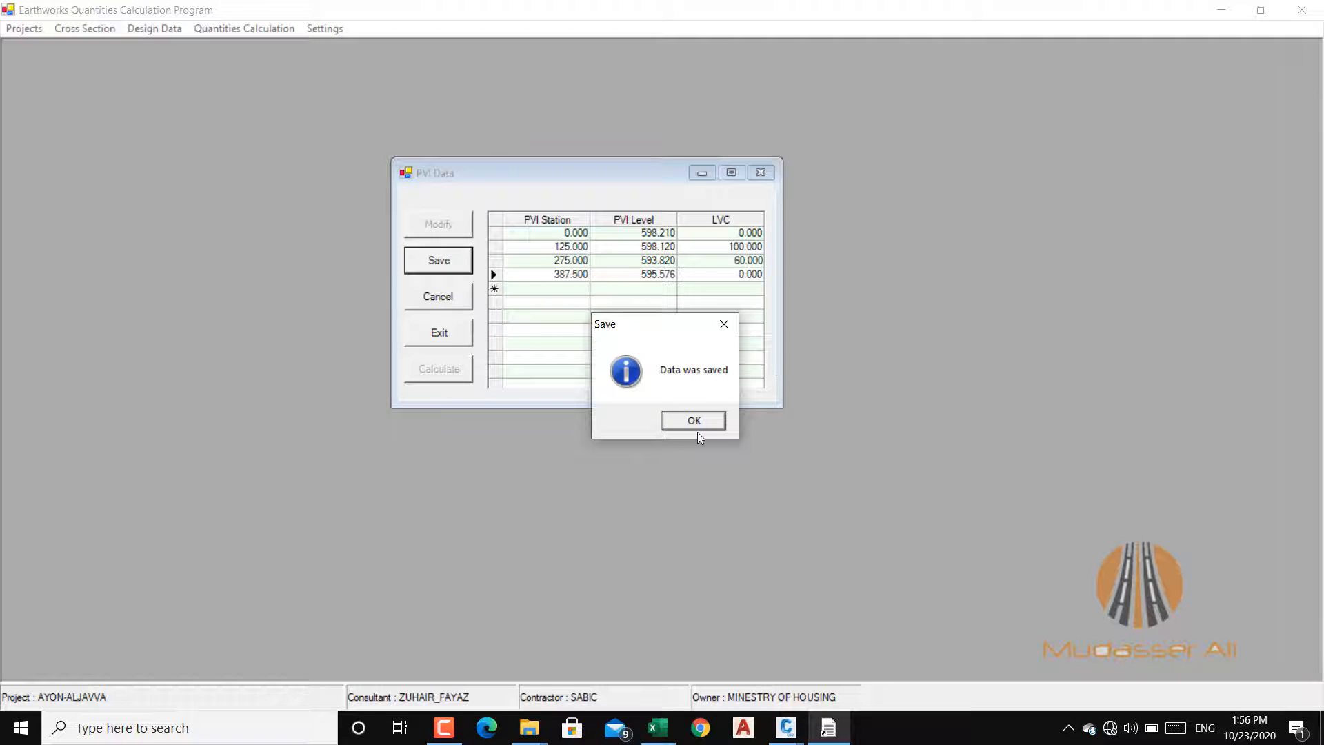
click(695, 422)
click(449, 337)
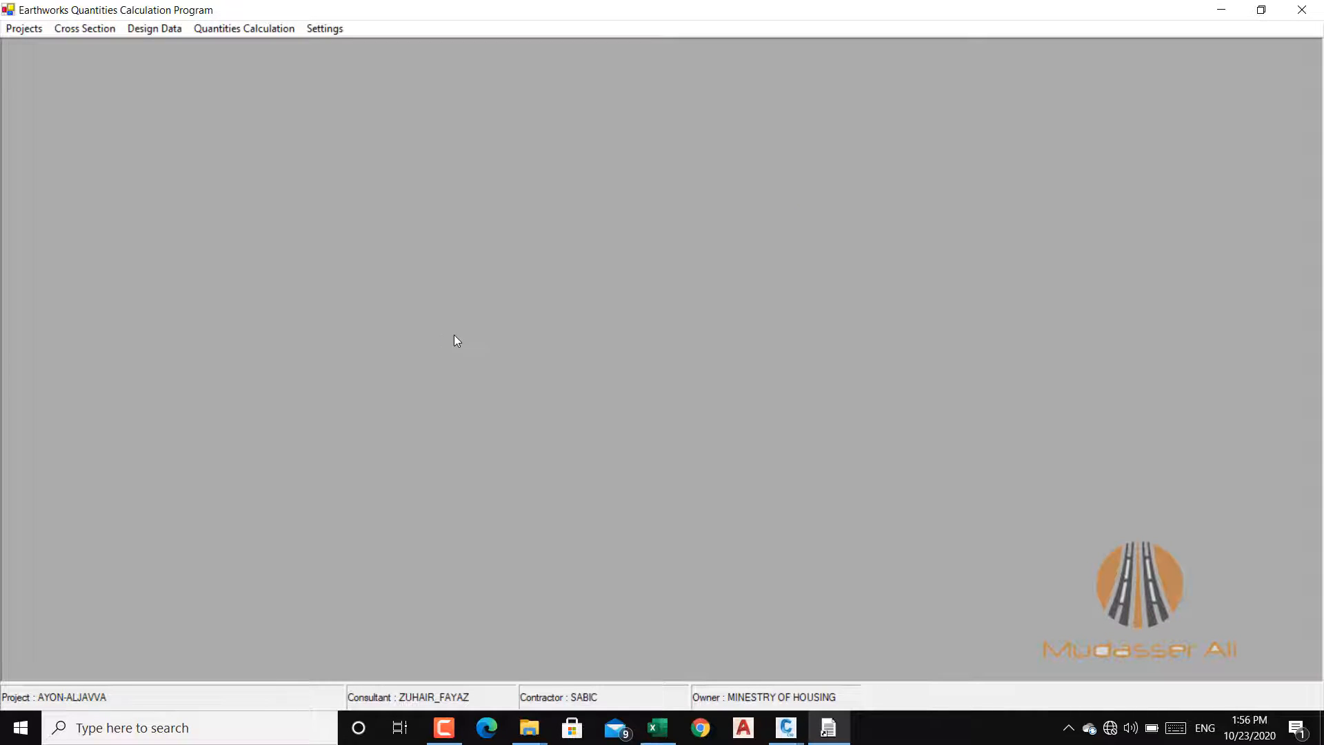
Step: Reopen the Profile Grade design data to check the stored PVI rows, and close it again
click(151, 31)
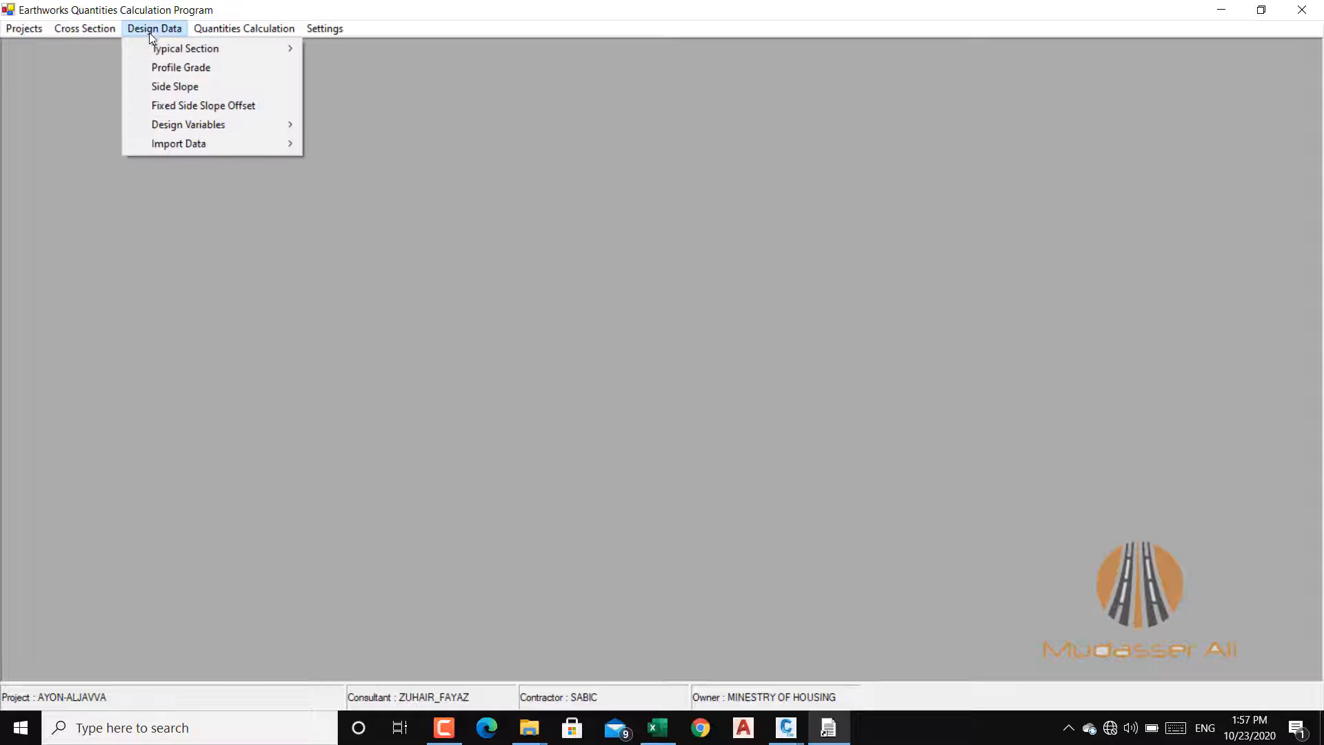
click(184, 69)
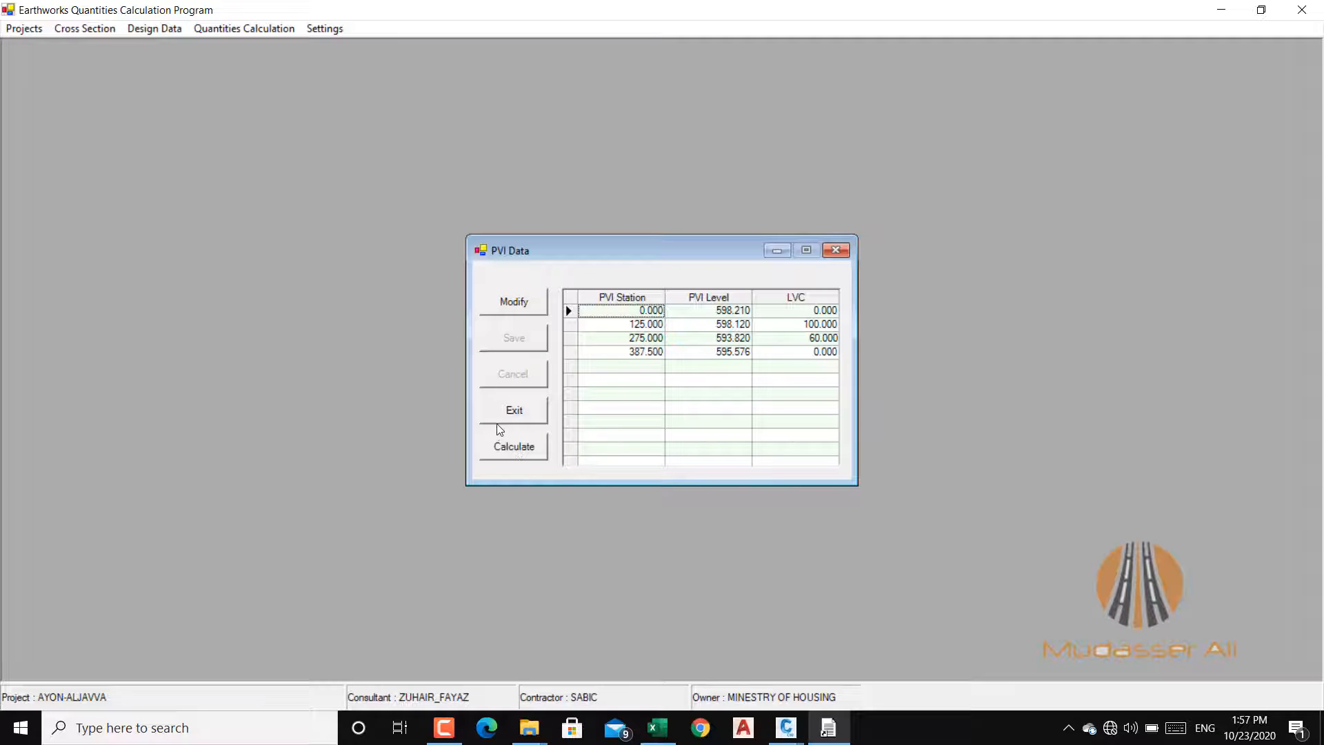
click(530, 411)
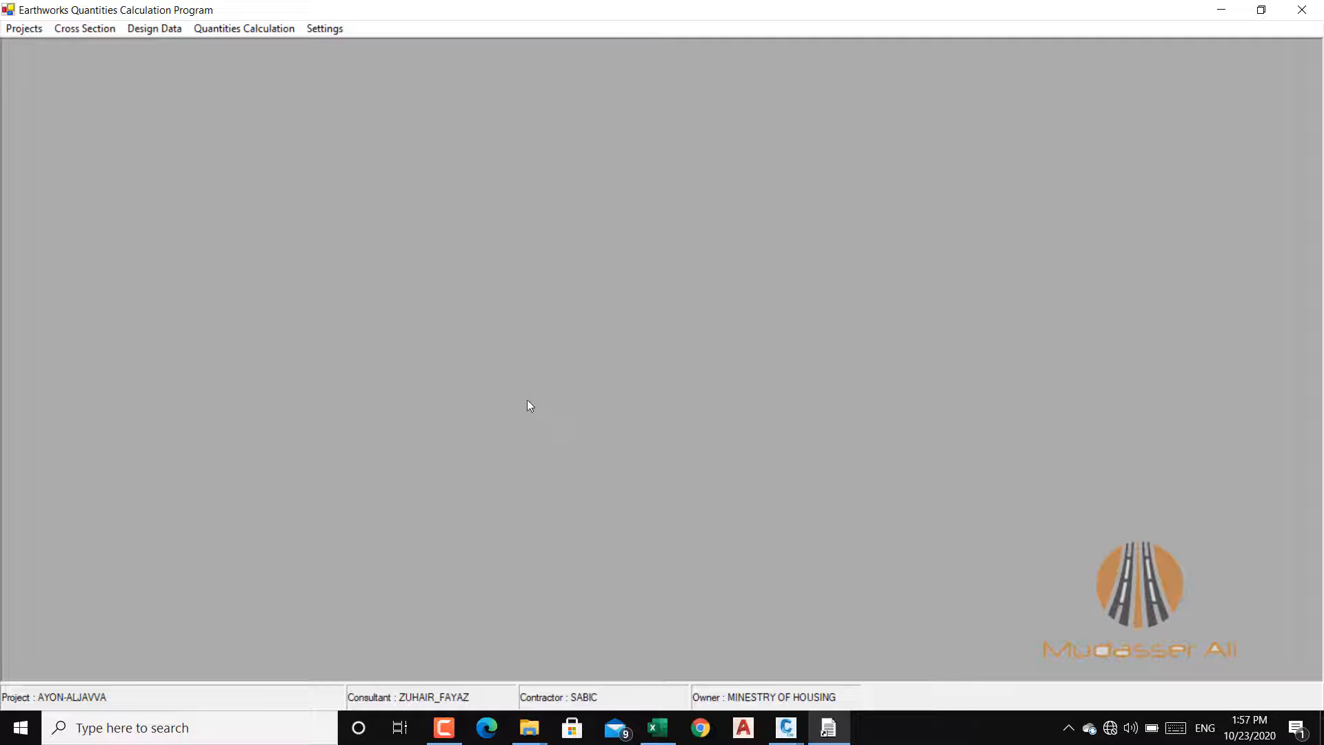
Step: Open the cross section display and view the ground sections at stations 0, 10 and 60
click(65, 33)
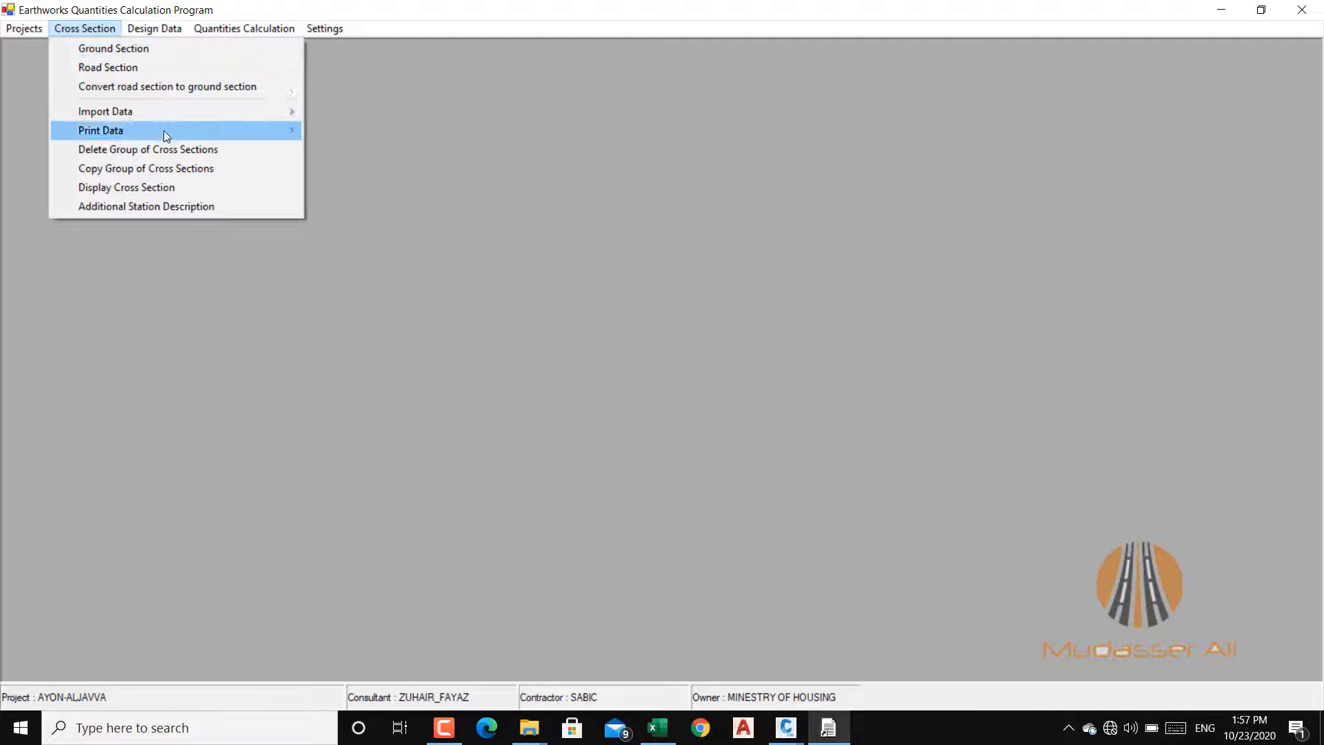
click(131, 187)
click(297, 155)
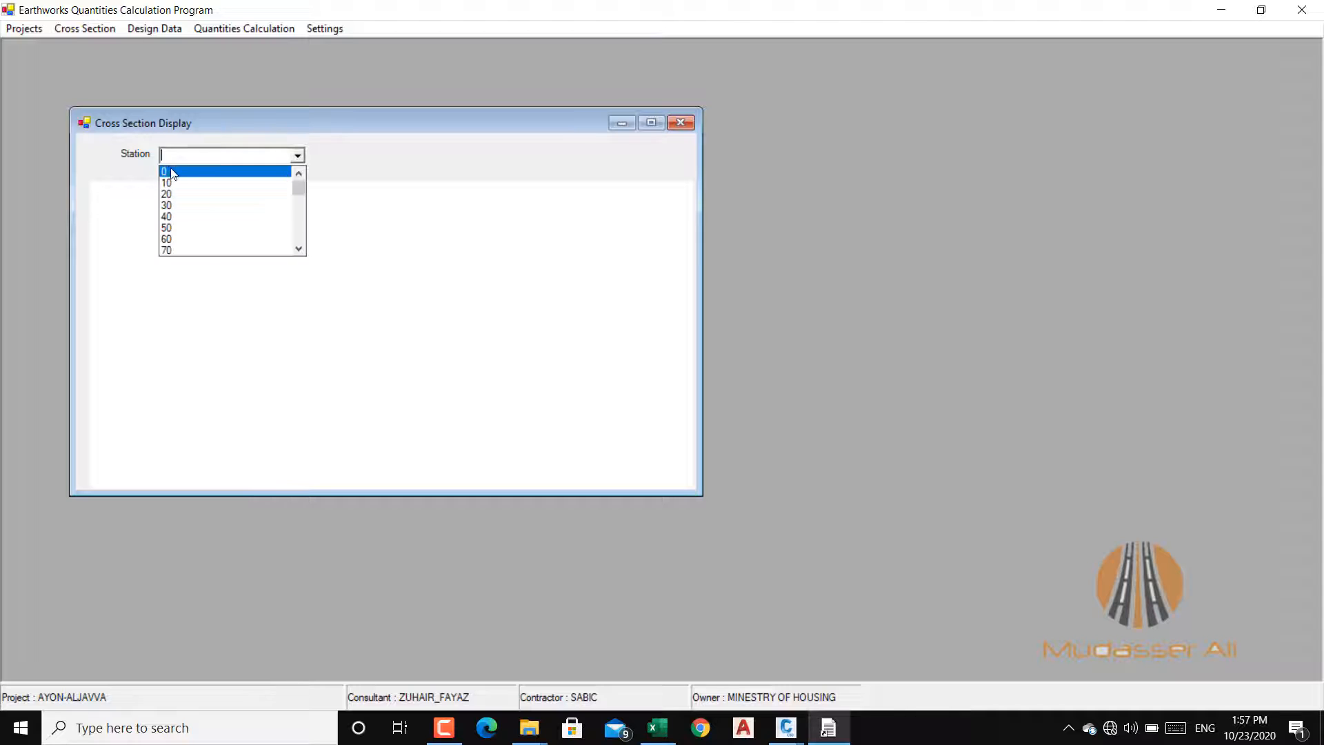
click(169, 178)
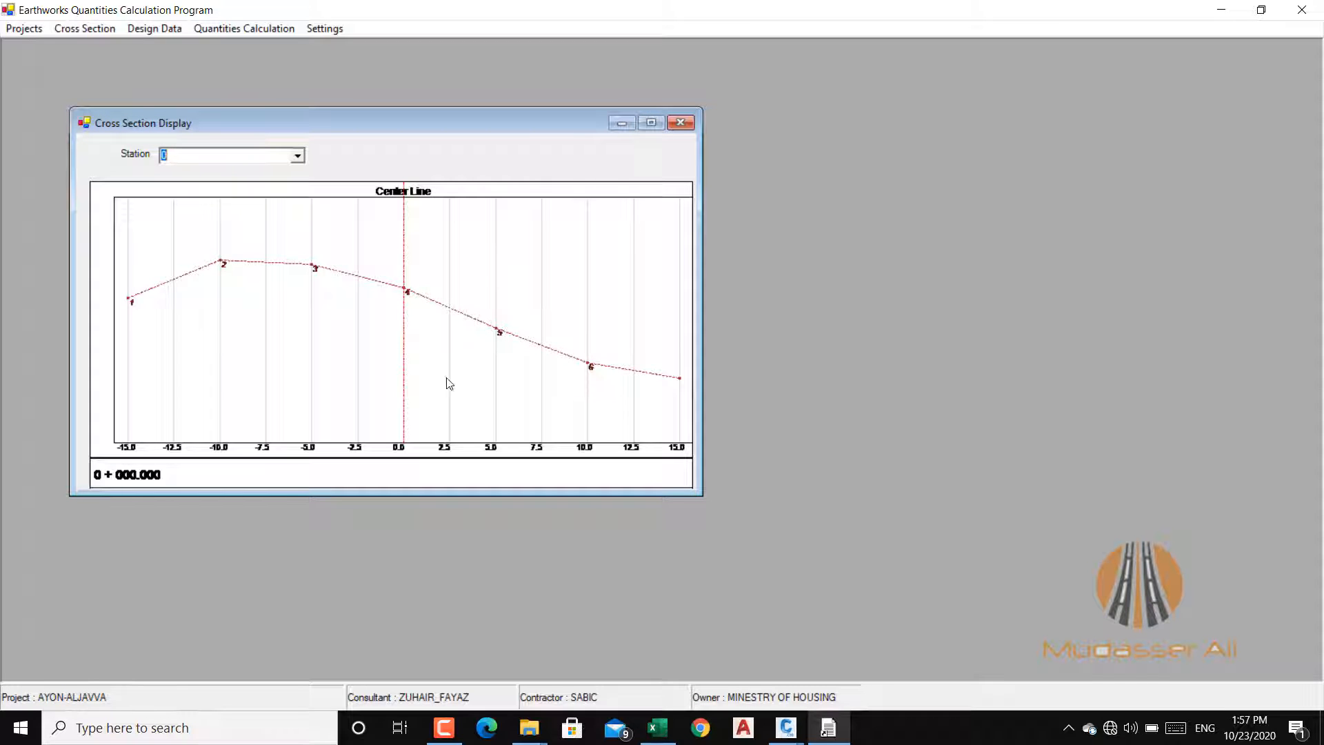
click(297, 155)
click(181, 194)
click(297, 155)
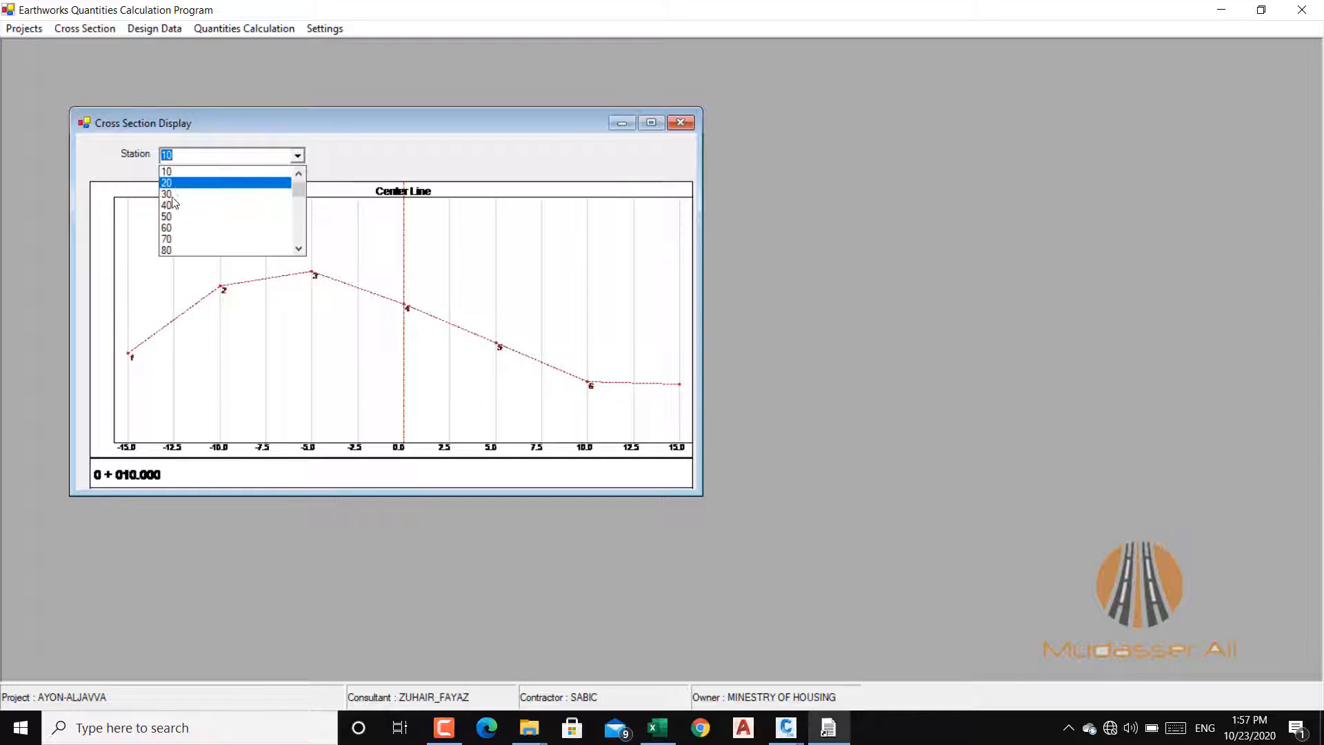
click(181, 228)
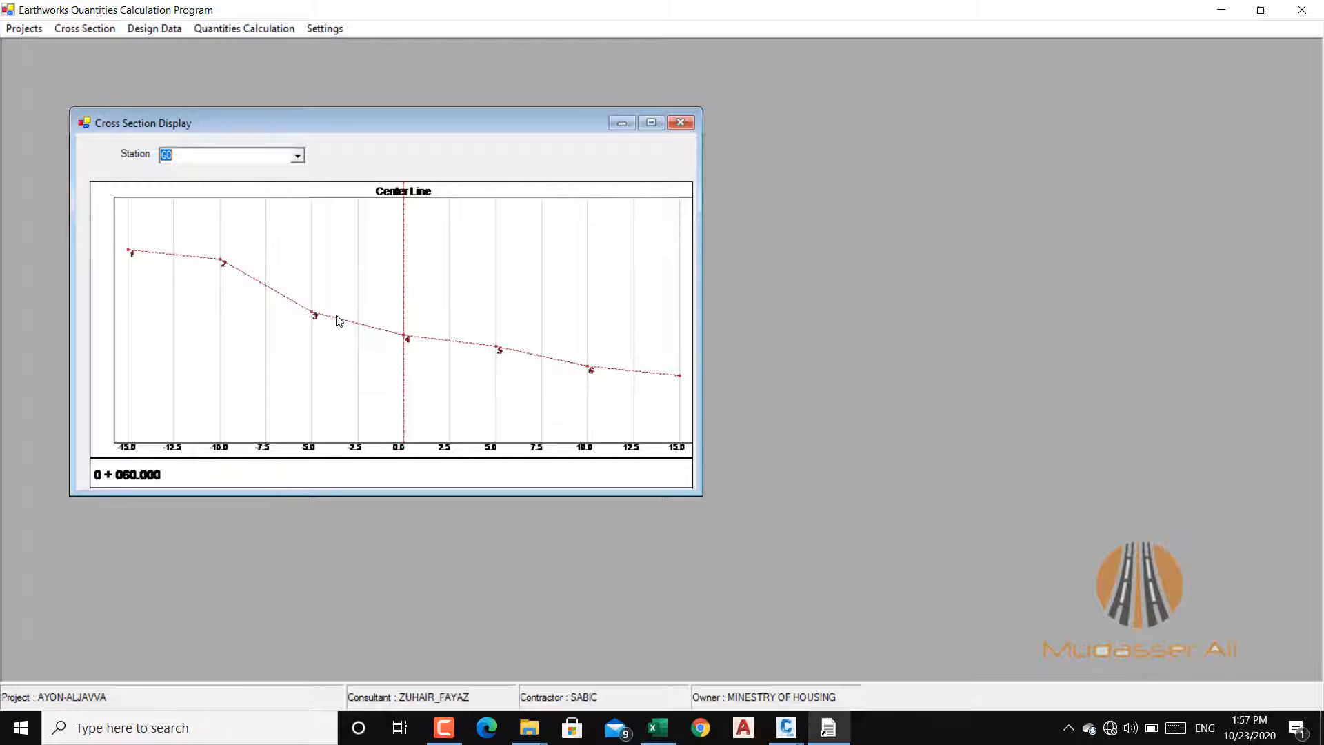
Step: View the ground cross sections at stations 0, 10 and 20 in the cross section display
click(298, 157)
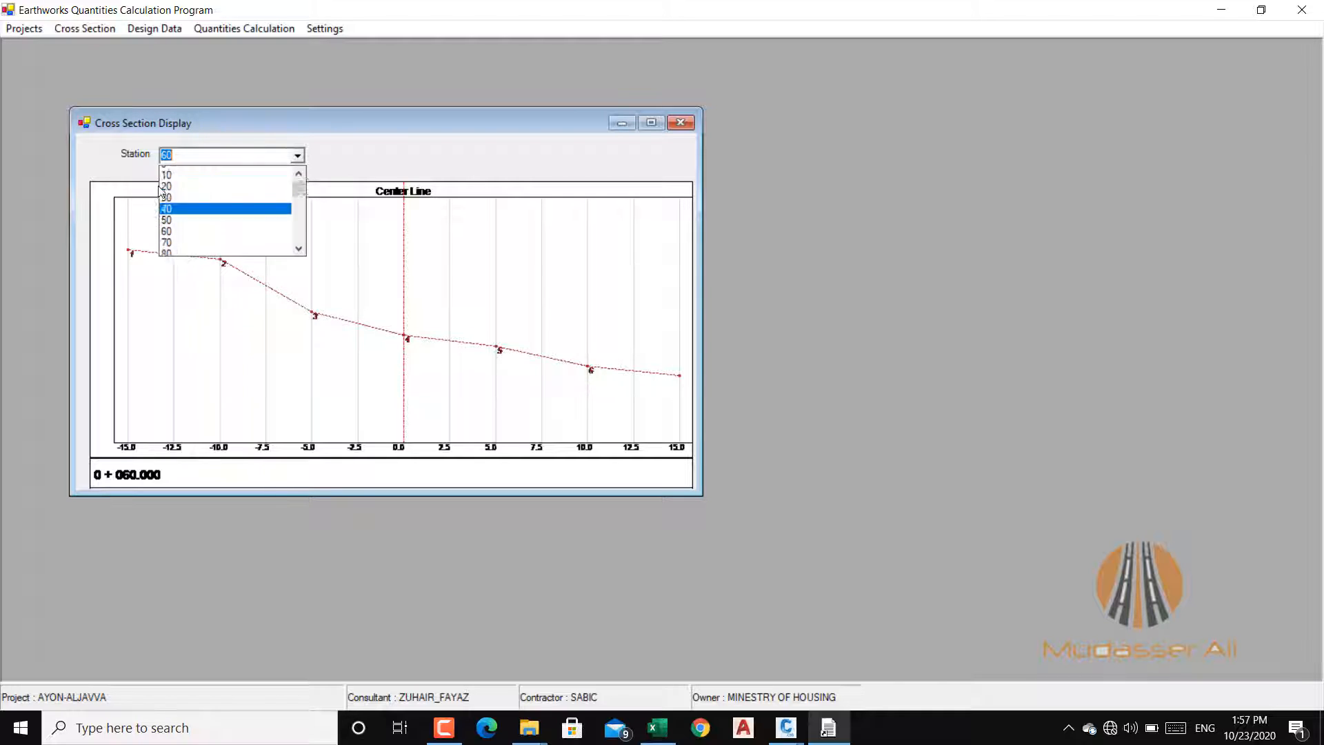
click(167, 172)
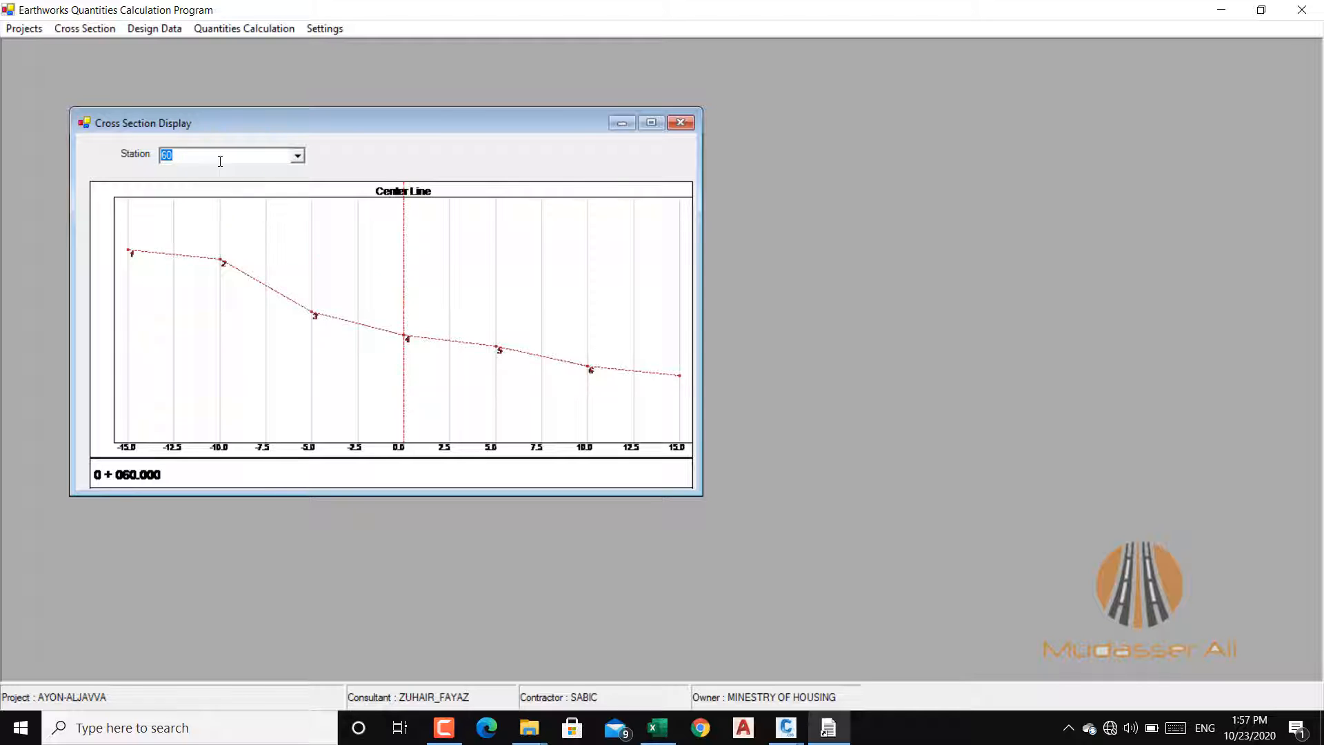
click(297, 156)
click(183, 183)
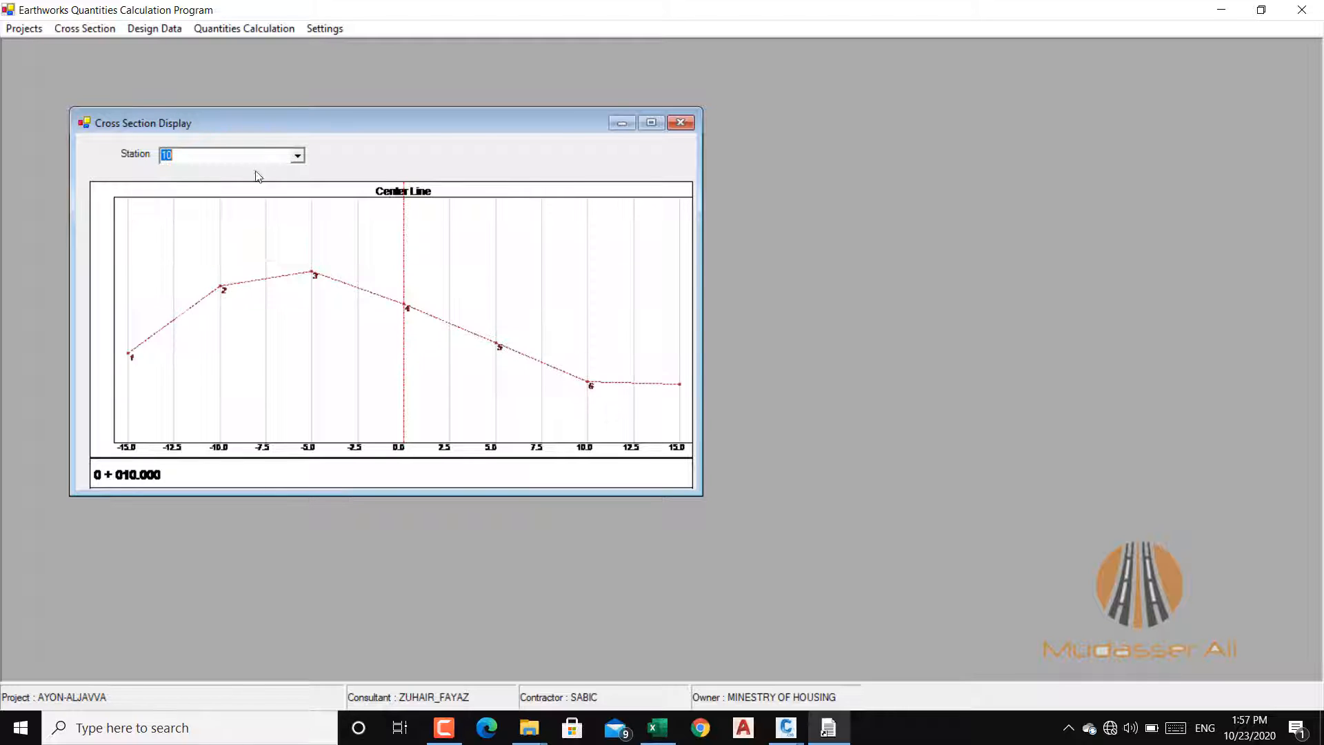
click(298, 155)
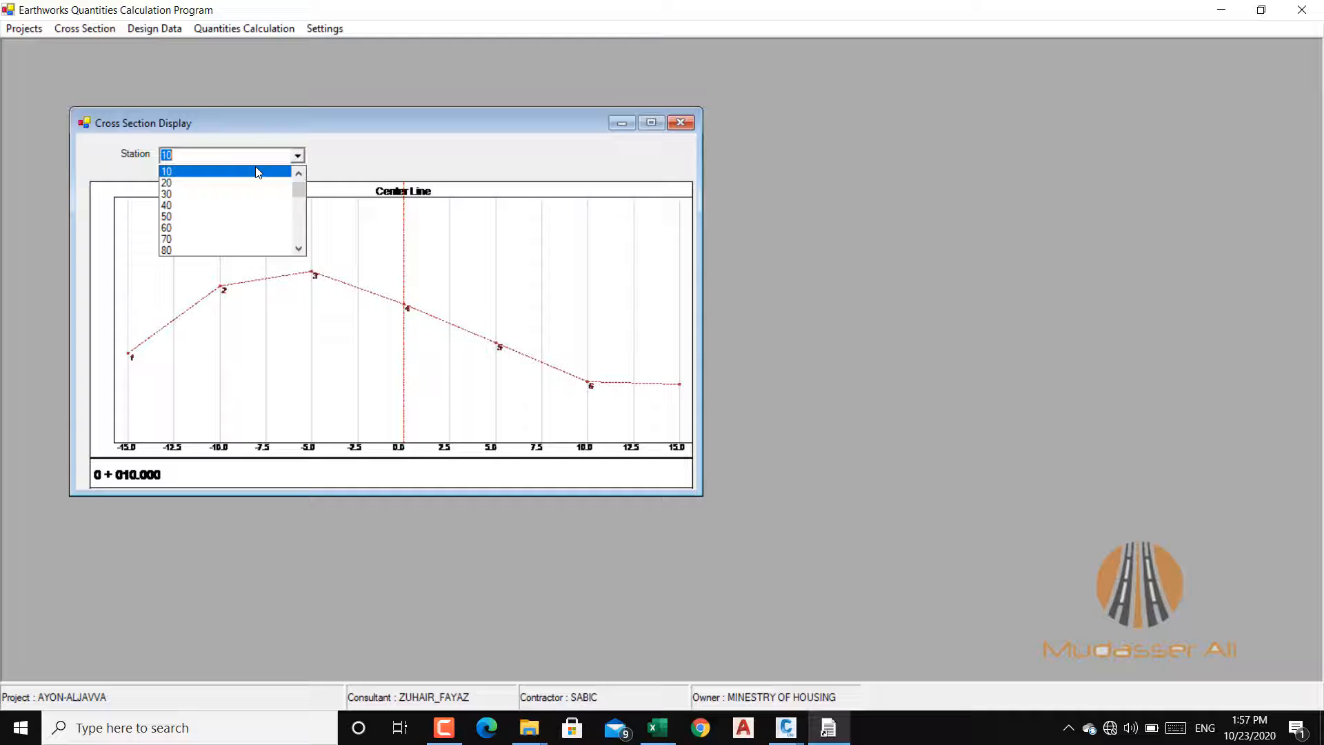
click(175, 183)
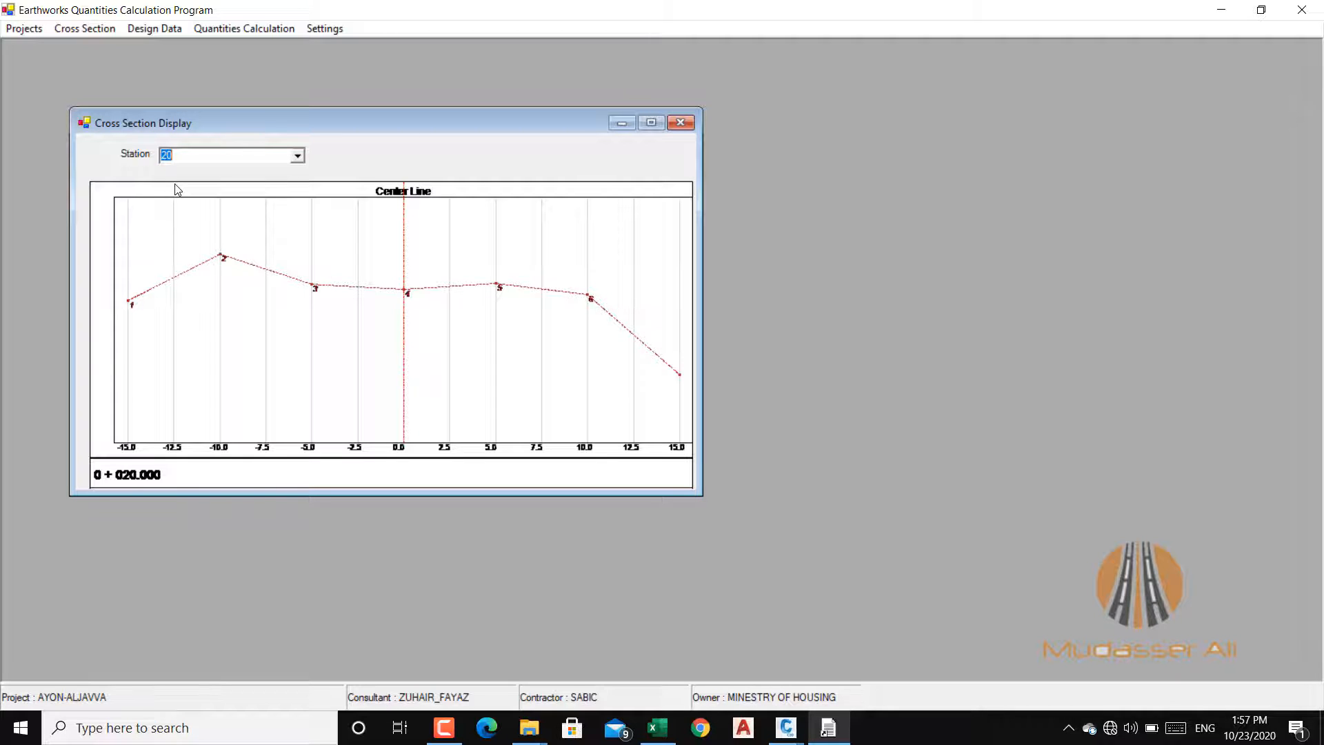
Step: Switch to the LR-111 drawing in Civil 3D to examine the road plan, then return to the Earthworks Quantities Calculation Program and close the cross section display
click(786, 727)
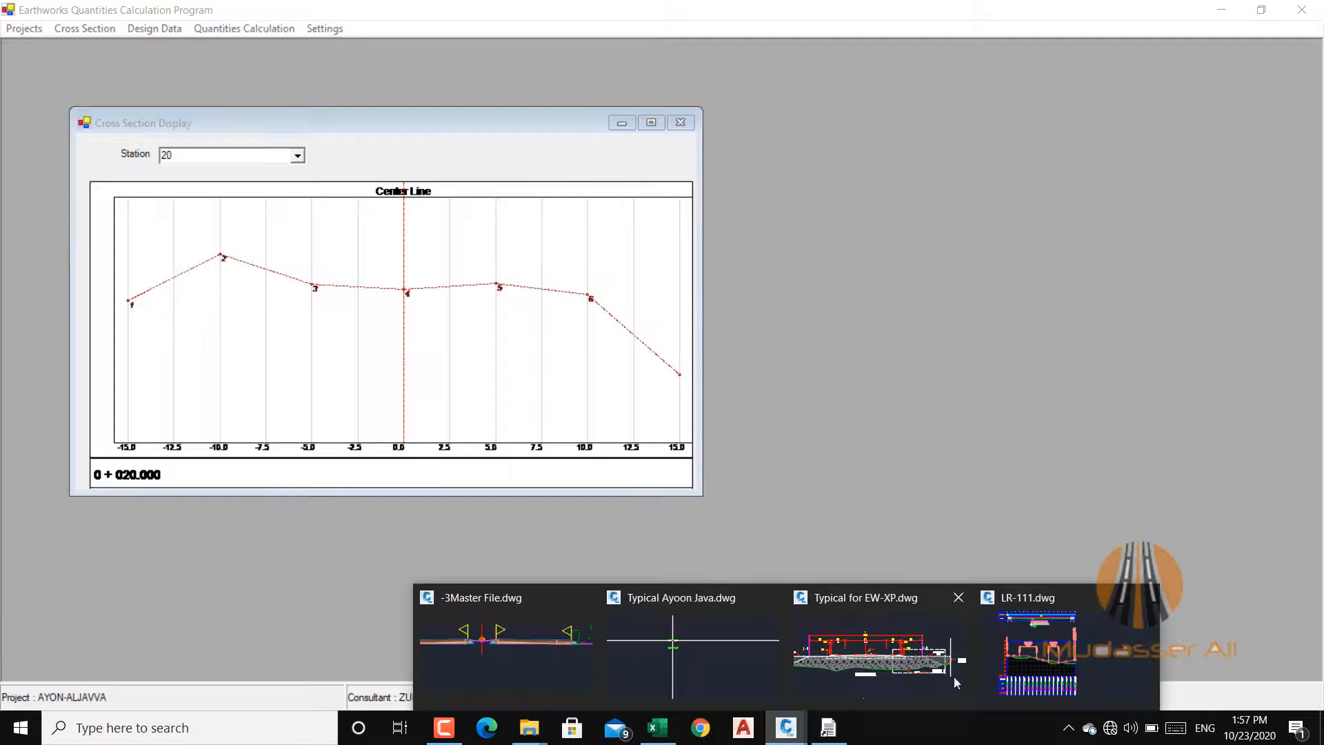
click(1045, 658)
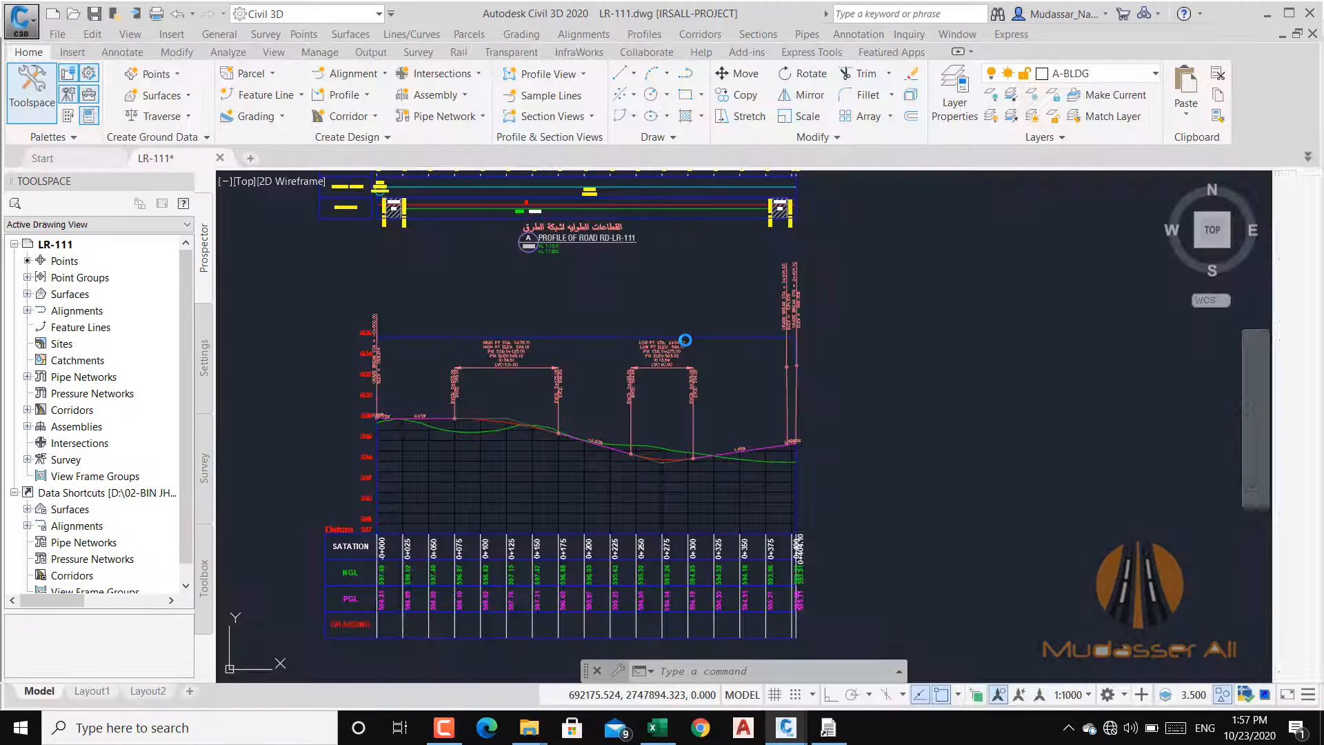
scroll(717, 328, down, 4)
scroll(473, 299, up, 10)
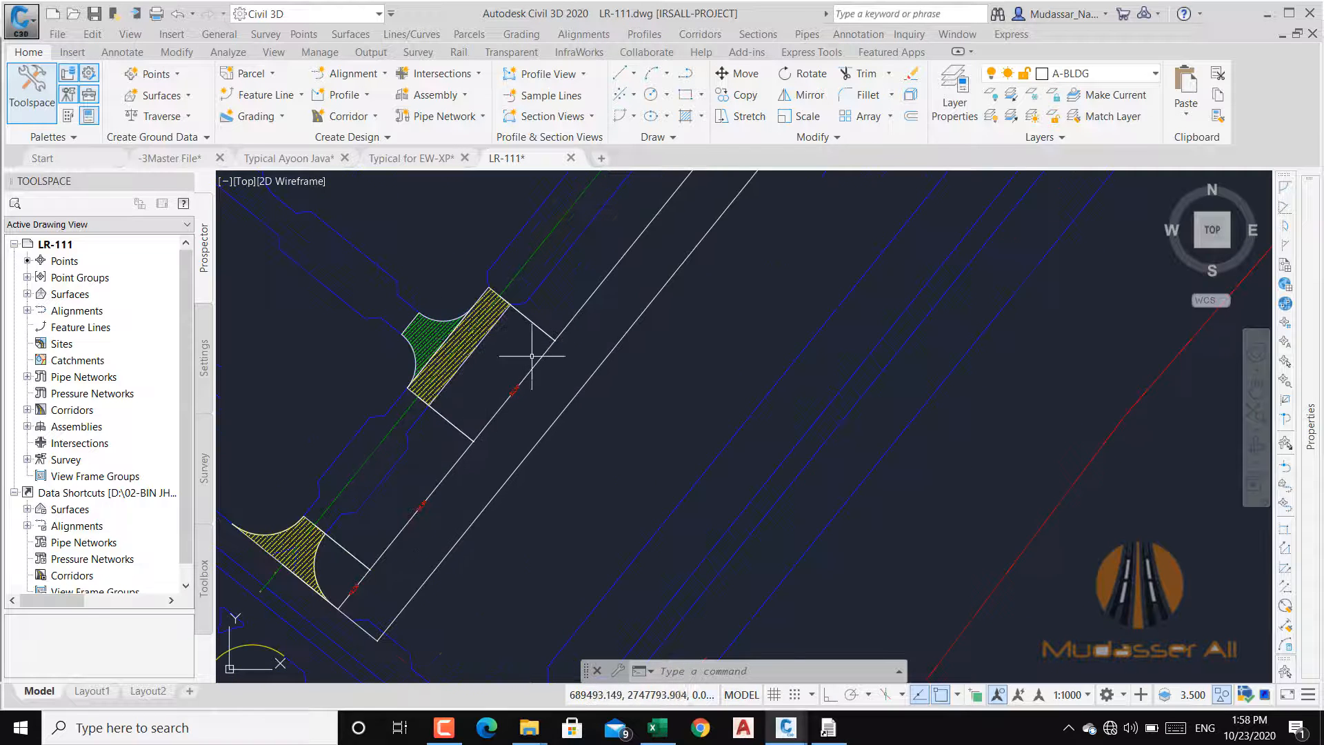
mouse_move(532, 356)
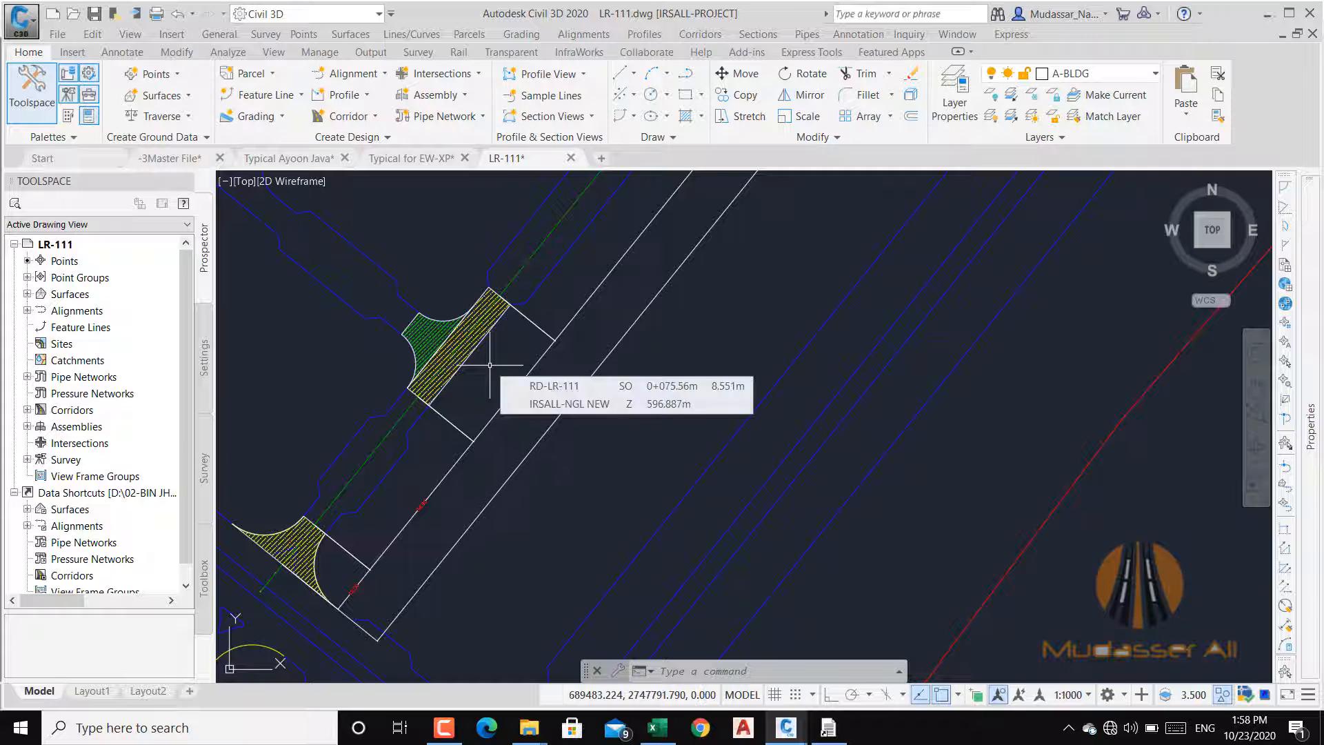
click(1267, 14)
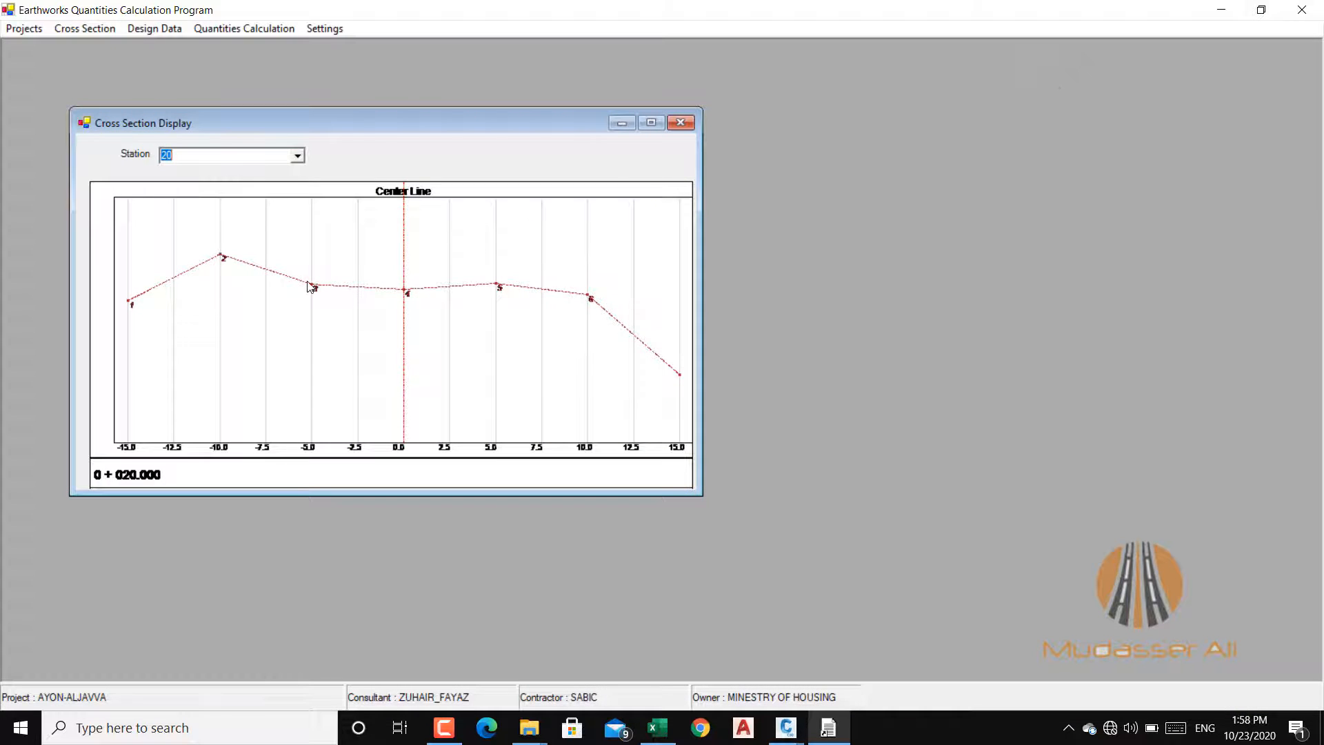
click(679, 123)
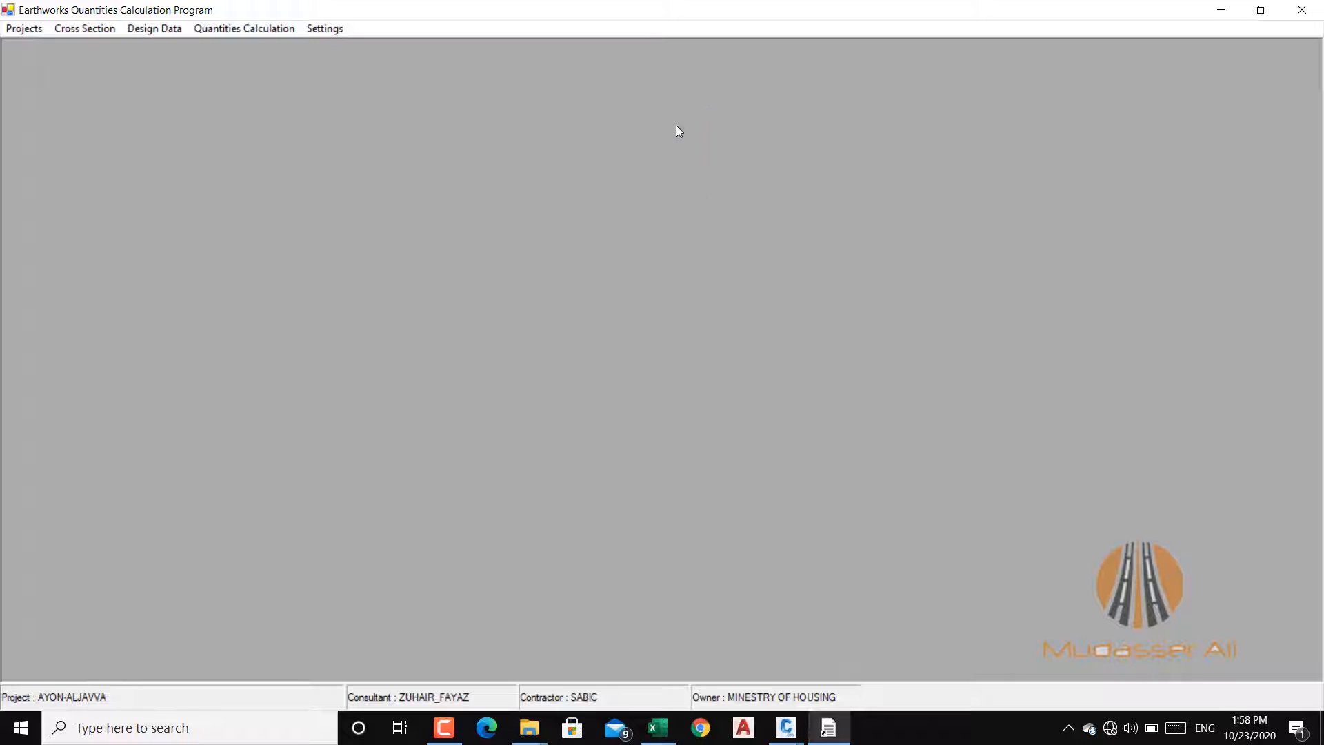
Step: Calculate the profile grade levels from the stored PVI data and close the PVI table
click(155, 29)
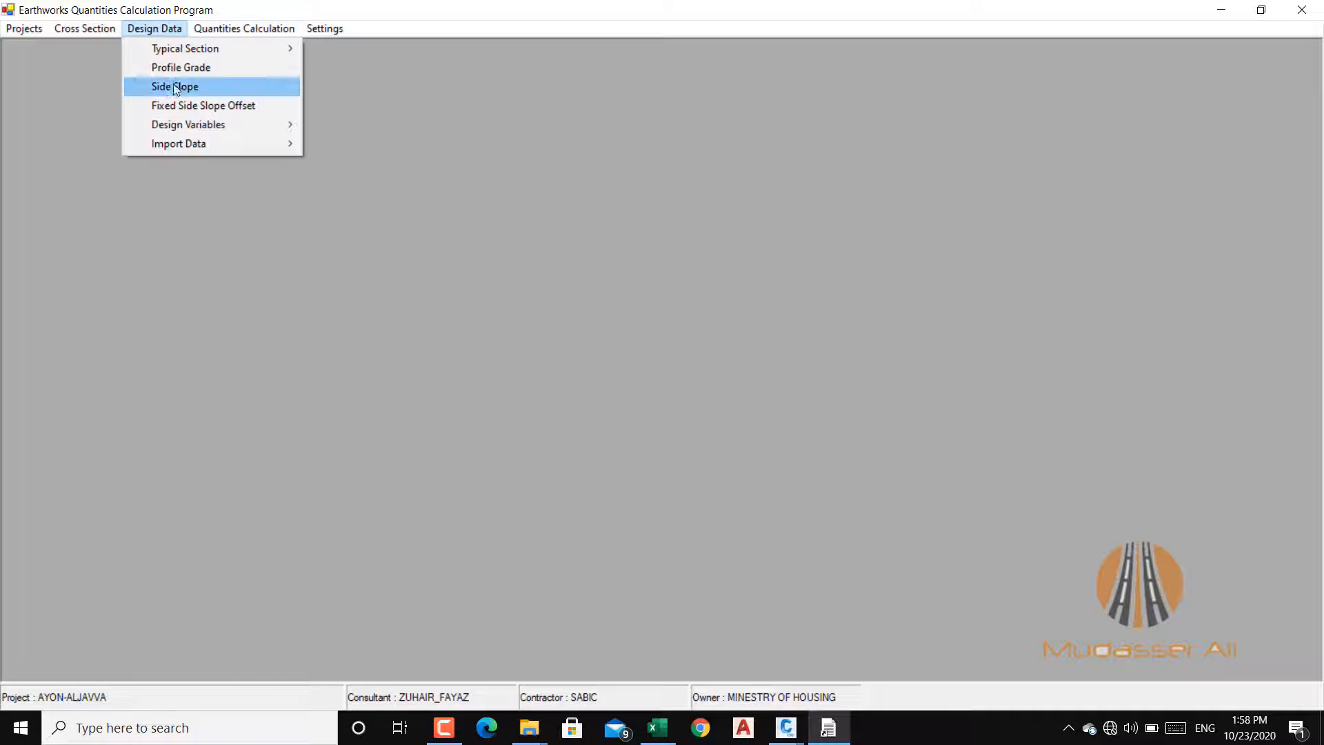
click(193, 72)
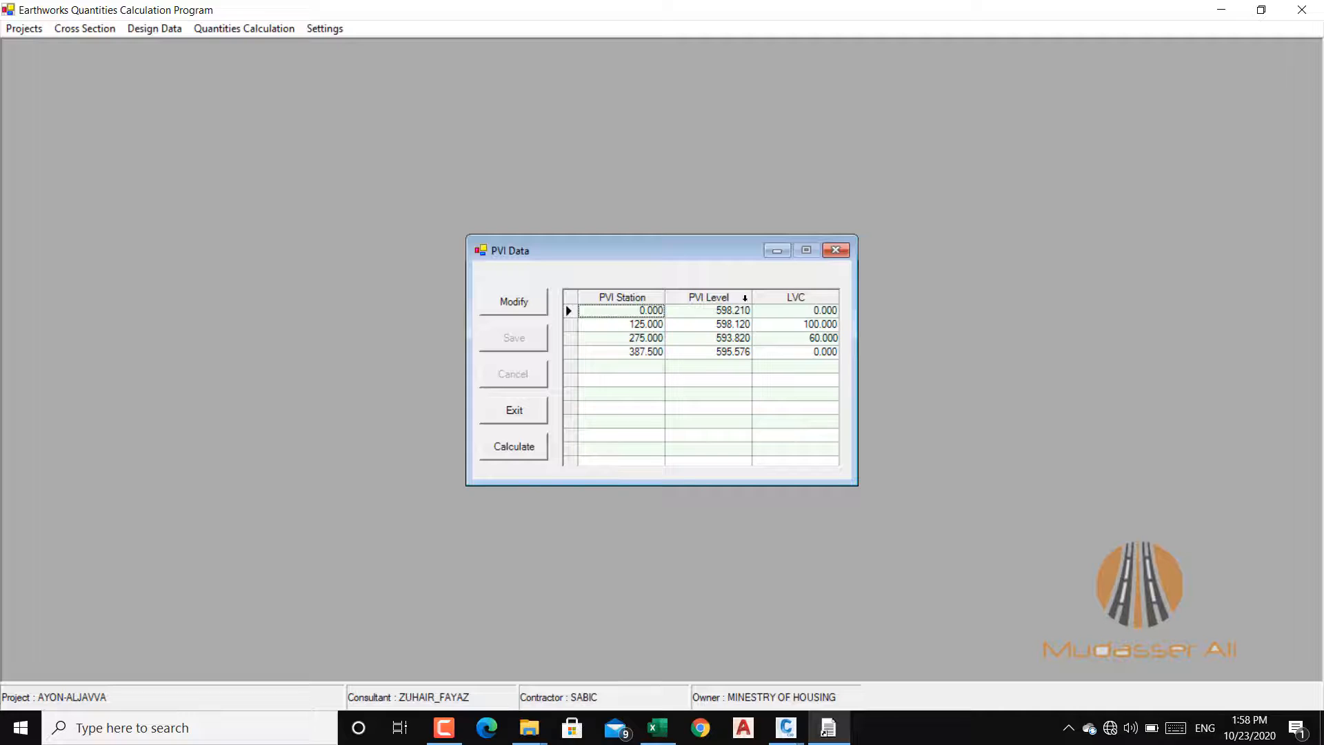
click(513, 452)
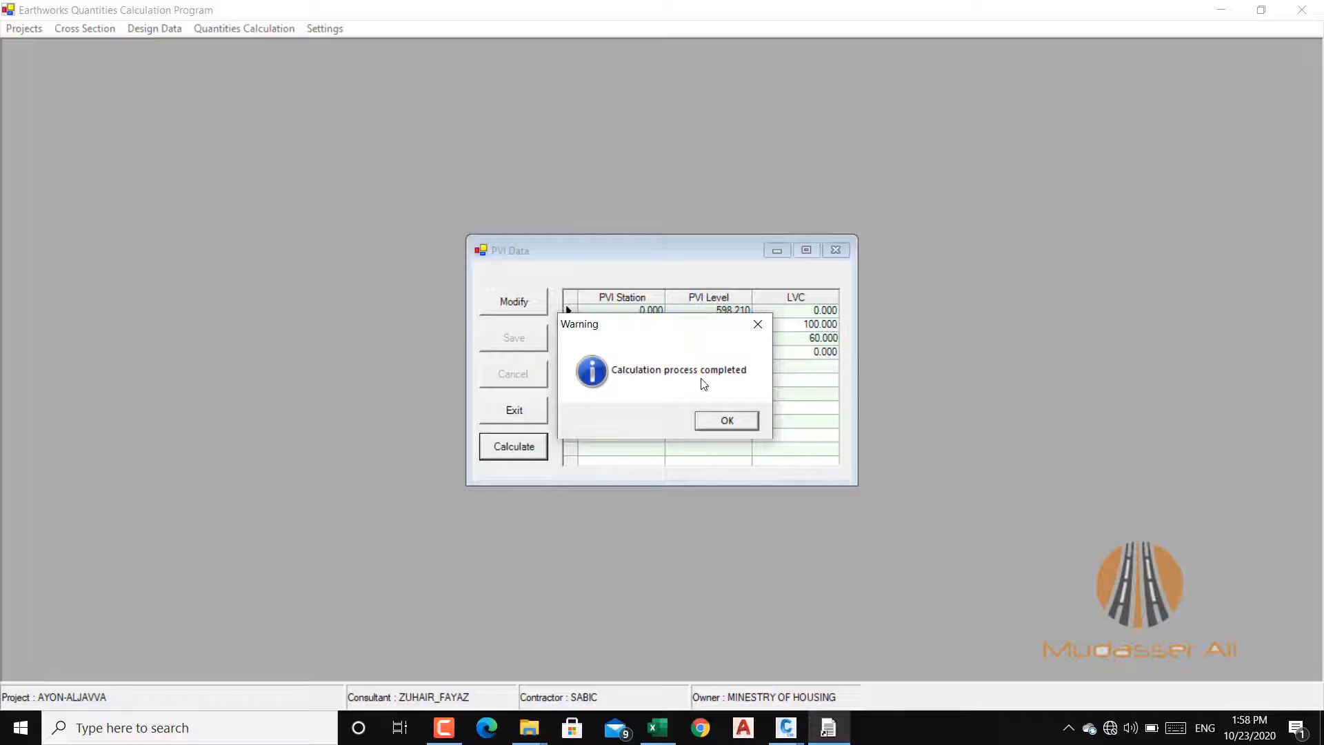
click(726, 421)
click(528, 411)
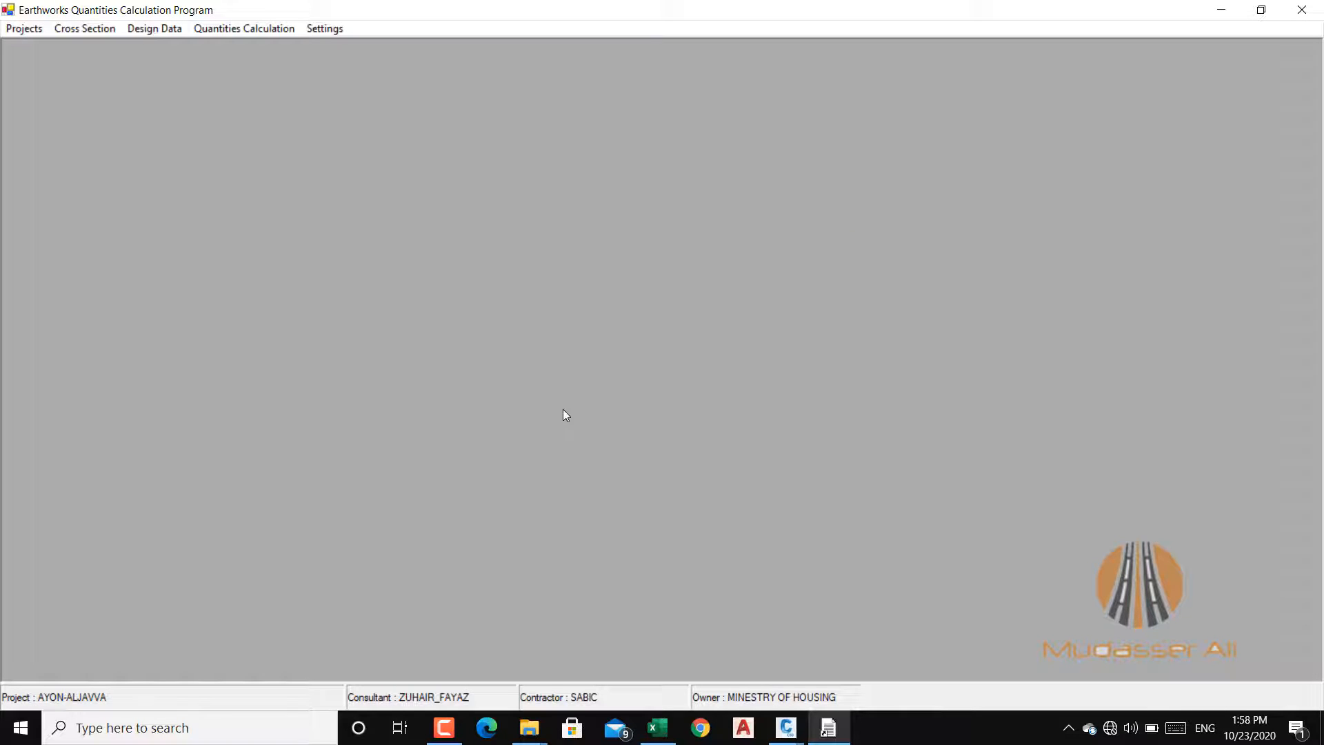
Step: Reopen the Profile Grade design data to recheck the PVI rows, and close it again
click(147, 29)
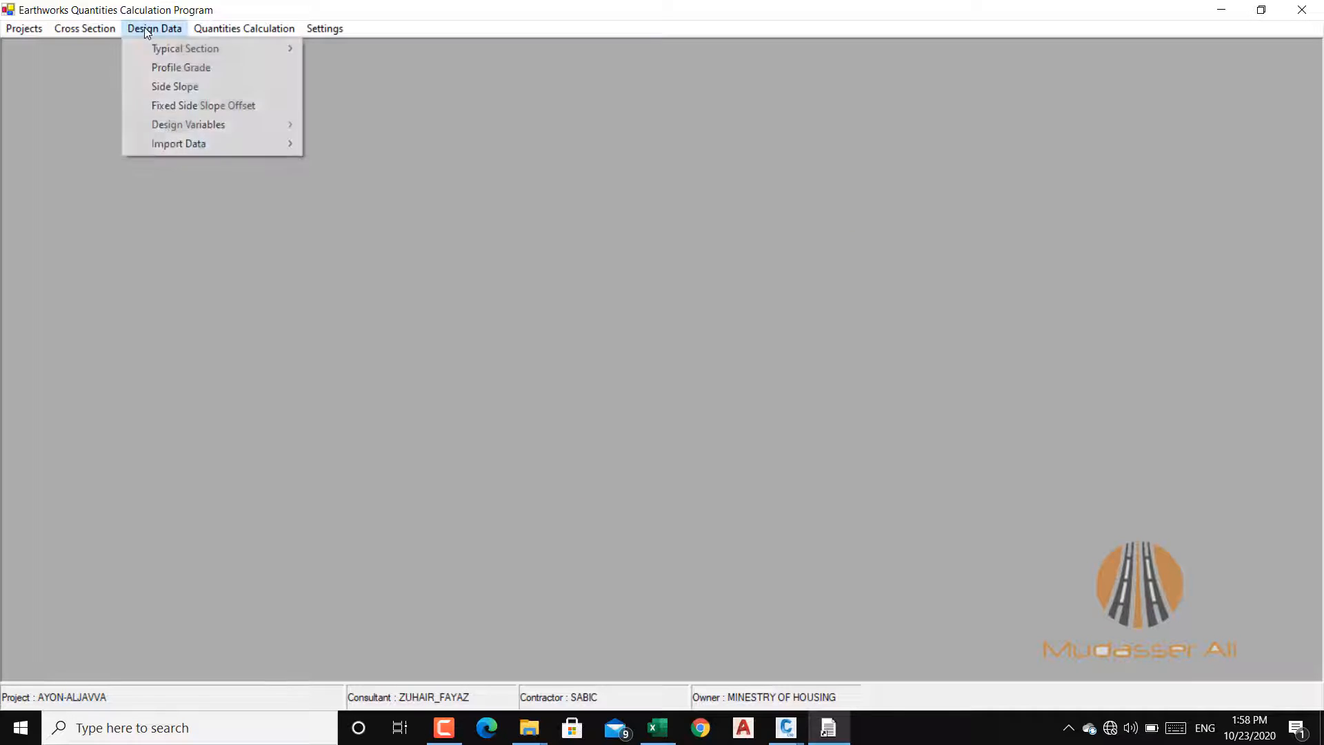
click(188, 68)
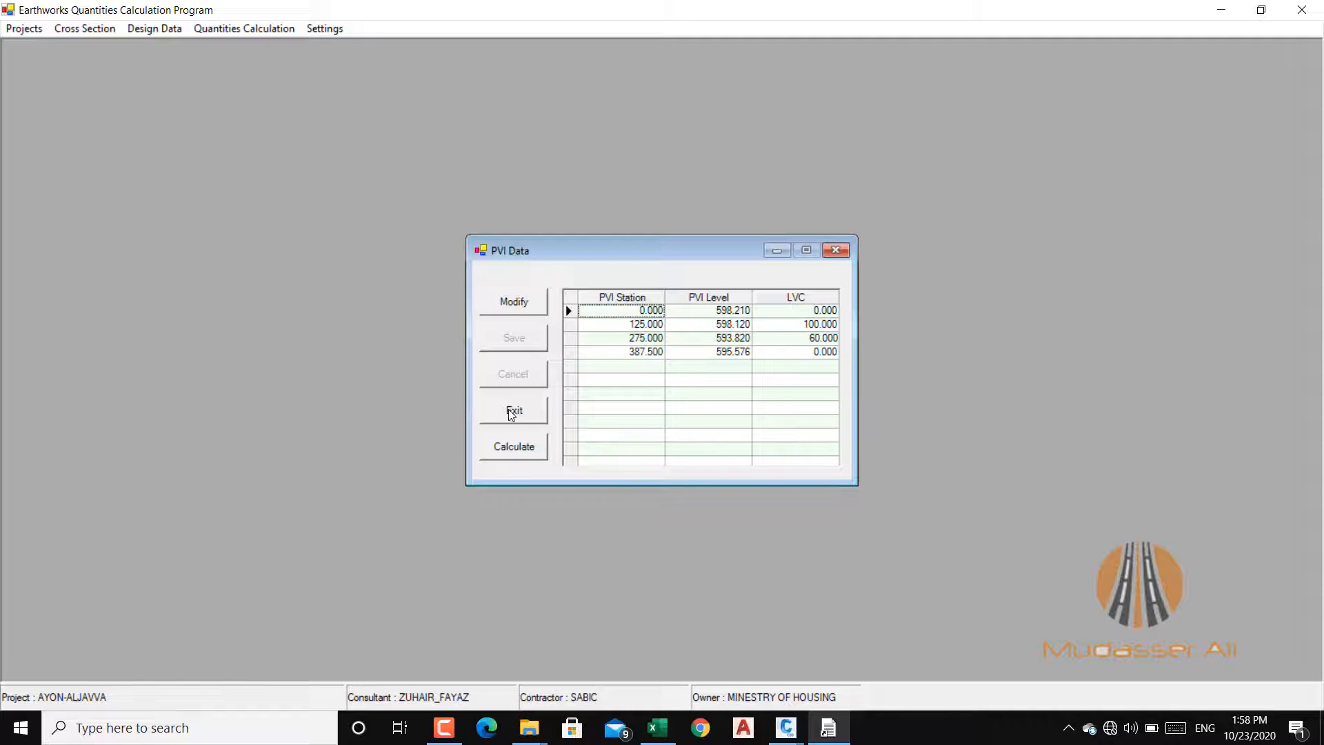
click(513, 410)
Step: Open the design variable values for modification, review the Profile Grade levels from the first to the last station, and close the table
click(159, 28)
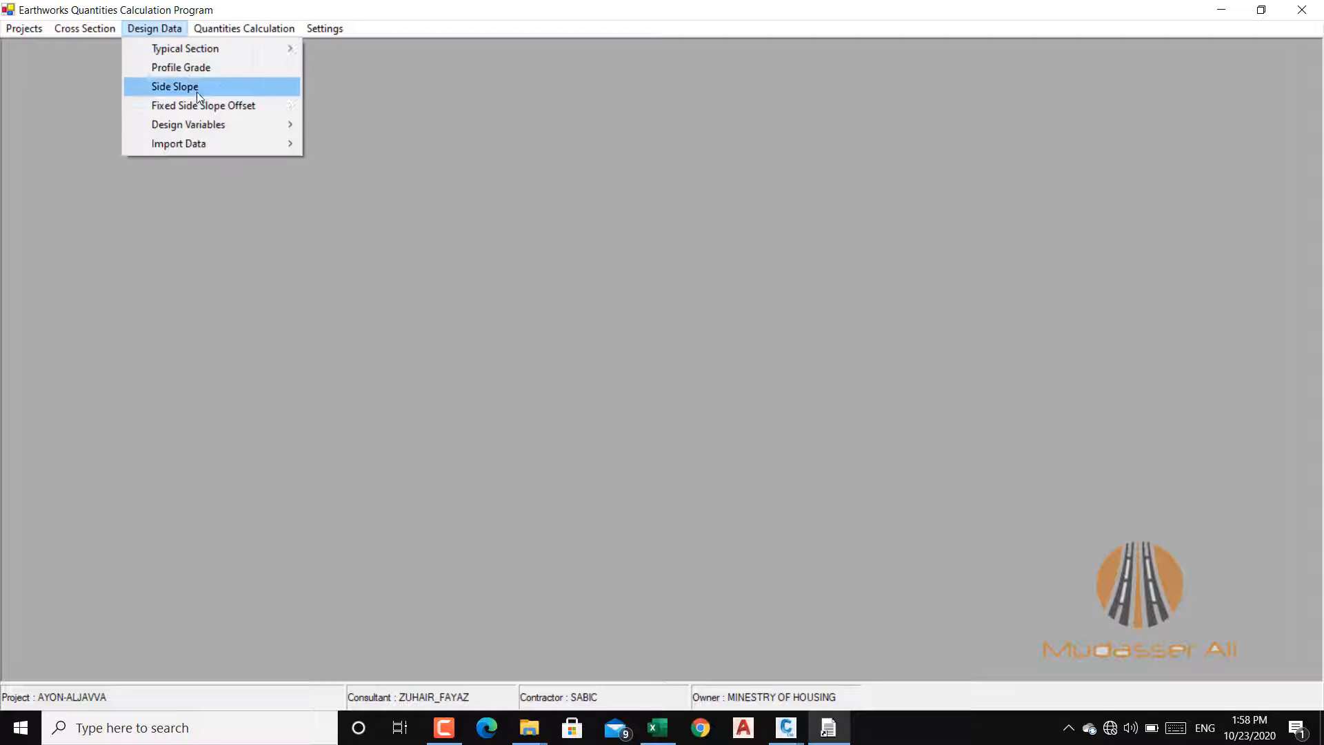
mouse_move(282, 124)
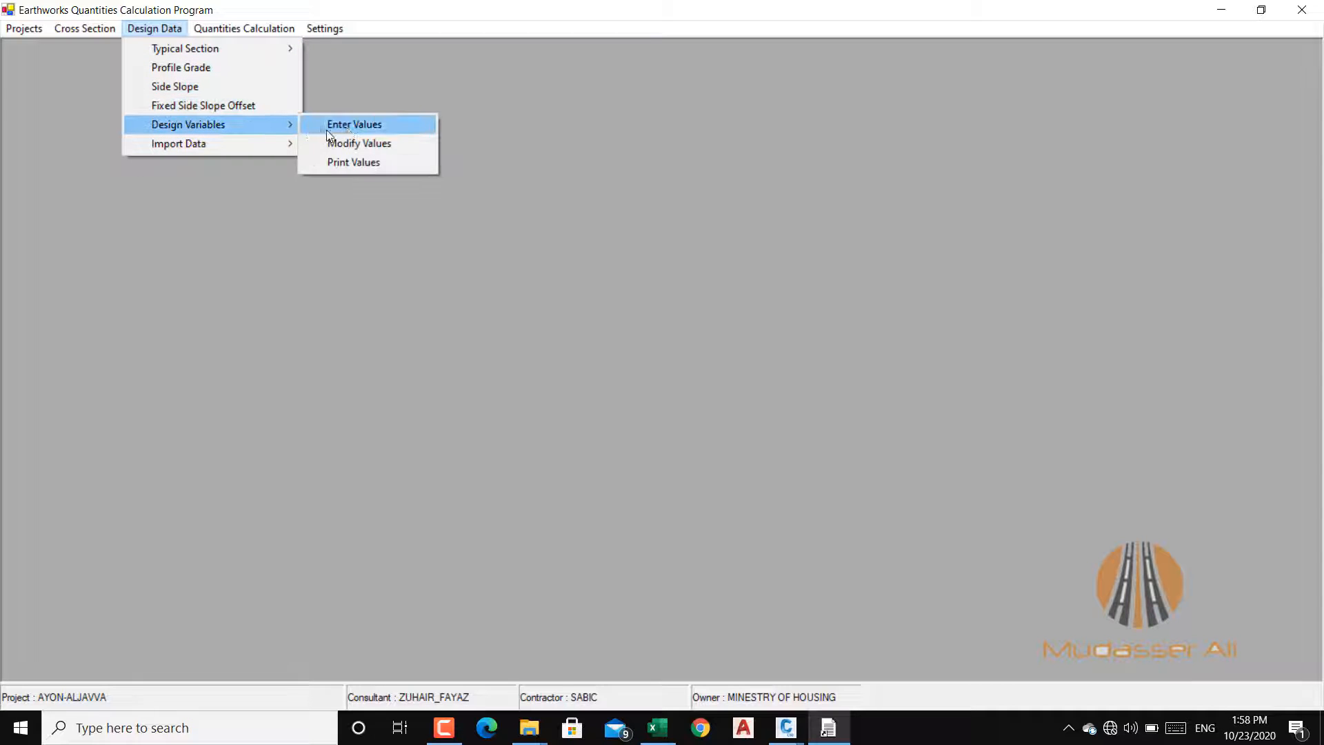
click(387, 145)
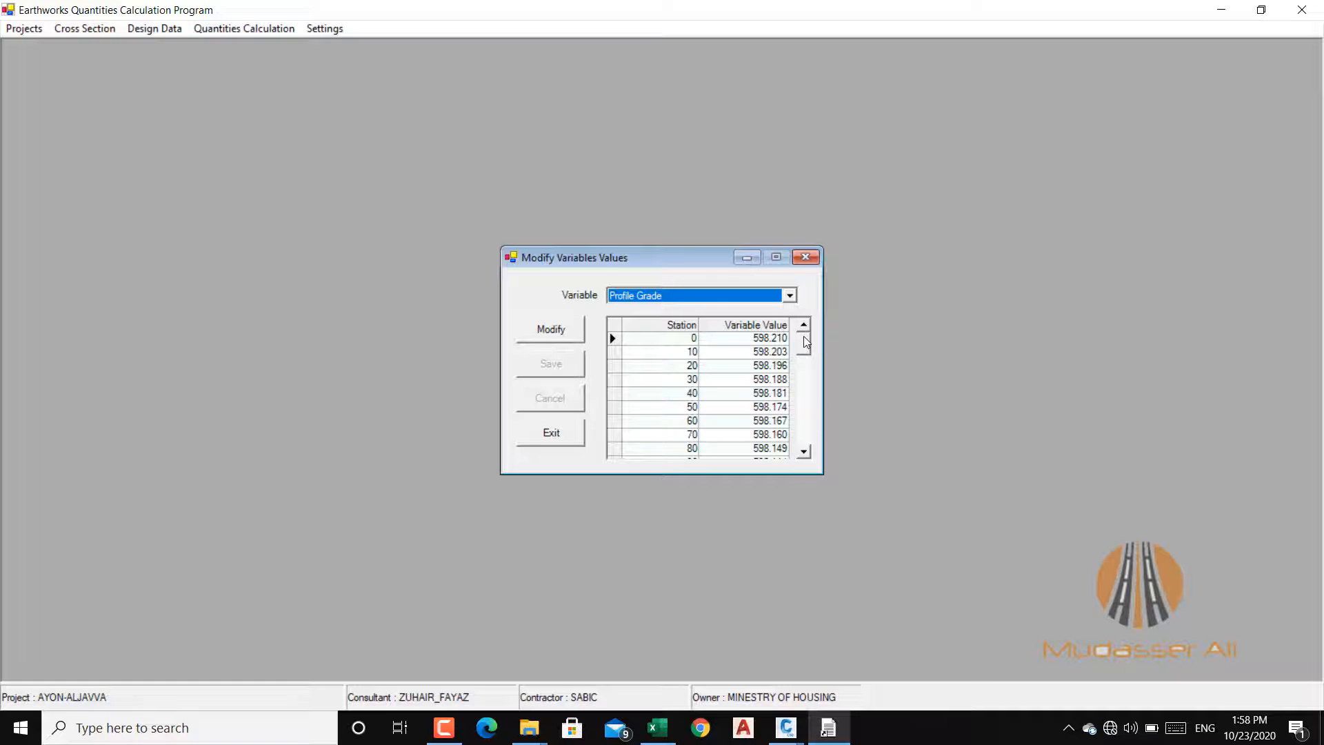
drag(804, 336, 804, 349)
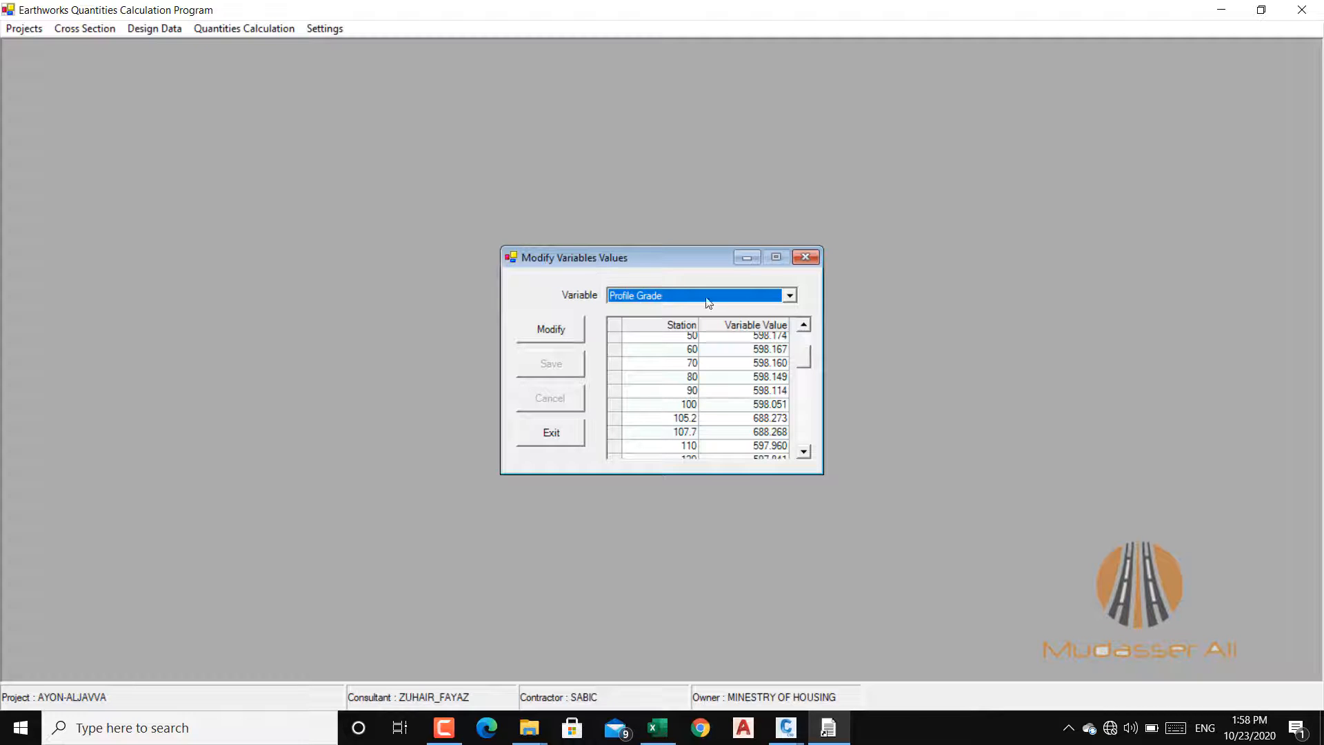
drag(807, 365, 804, 345)
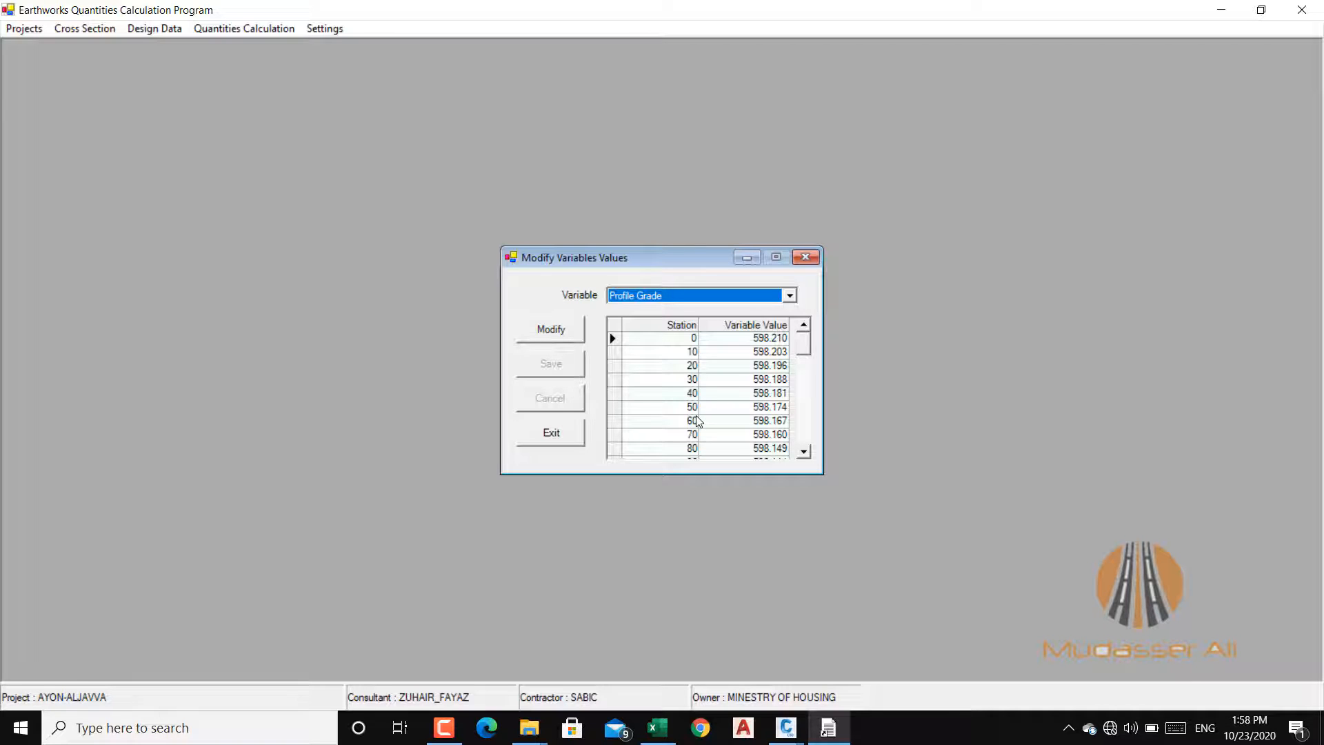
scroll(698, 420, down, 3)
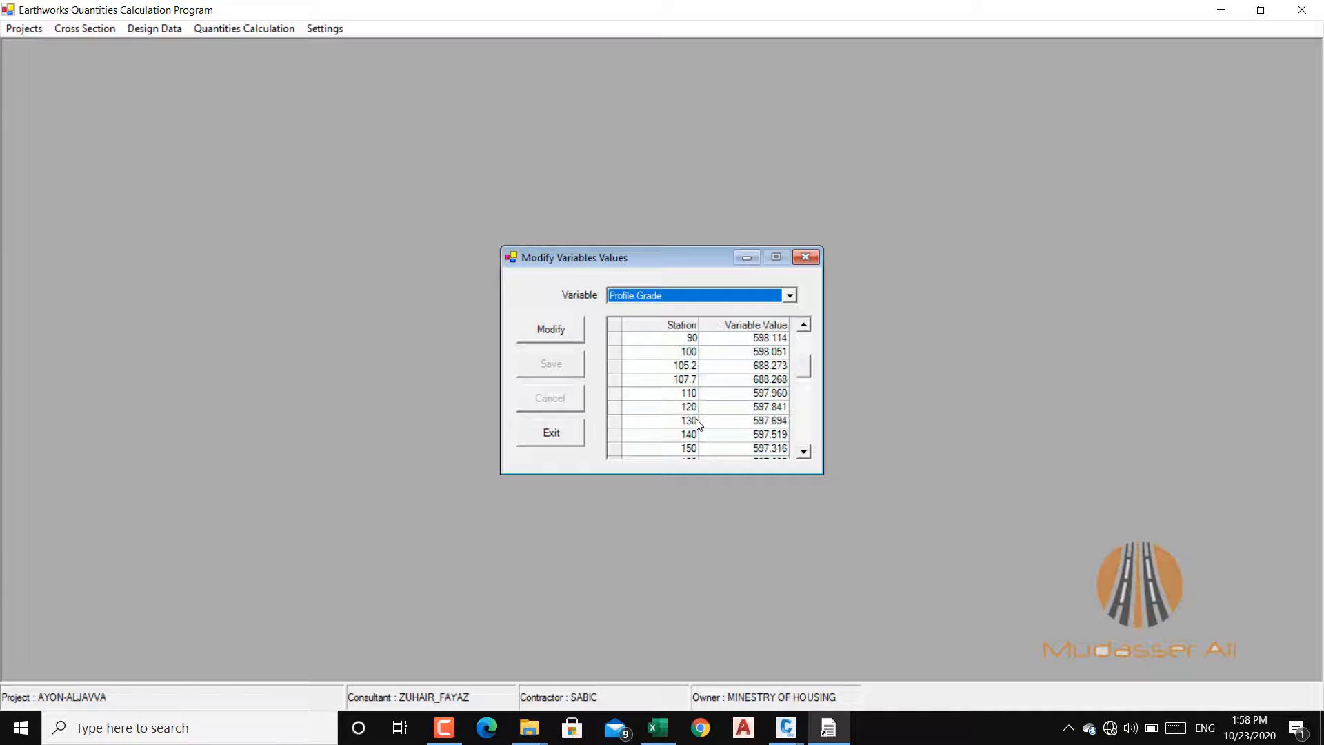
scroll(698, 425, down, 3)
scroll(699, 438, up, 3)
scroll(701, 392, down, 5)
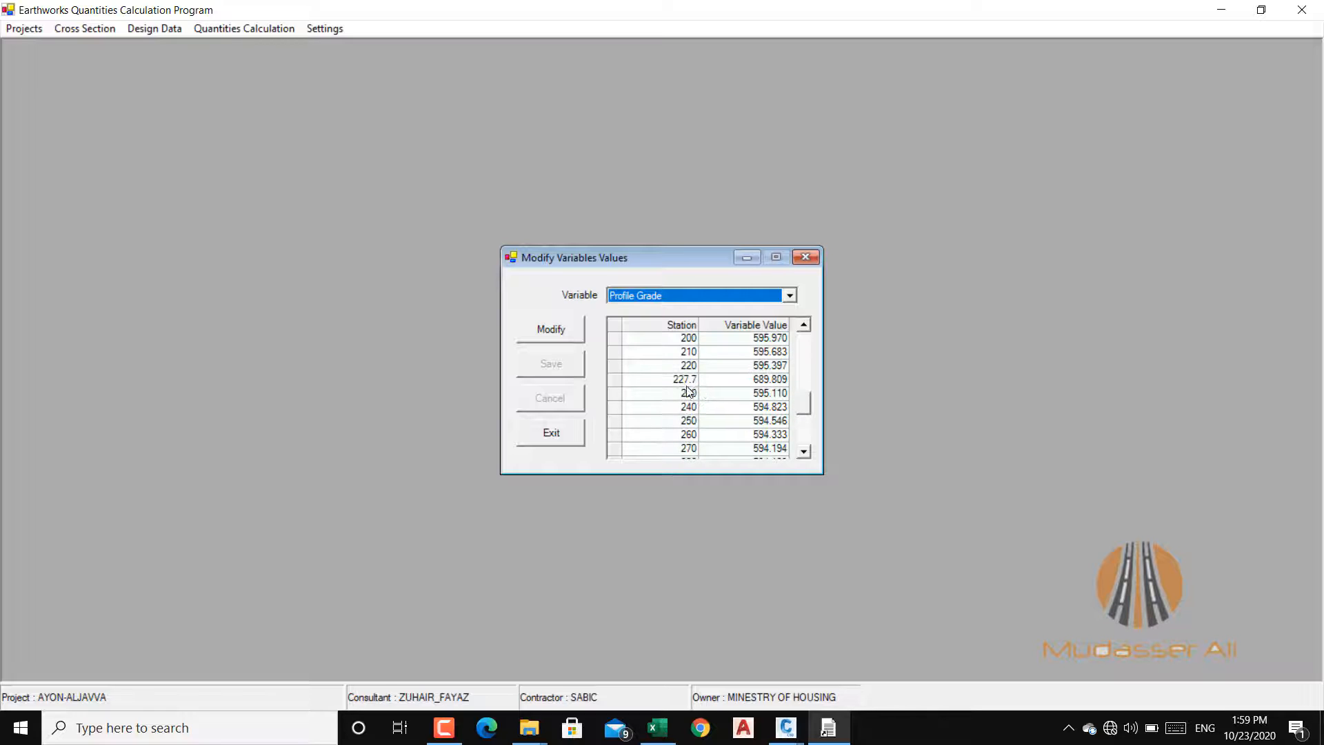
scroll(688, 392, down, 4)
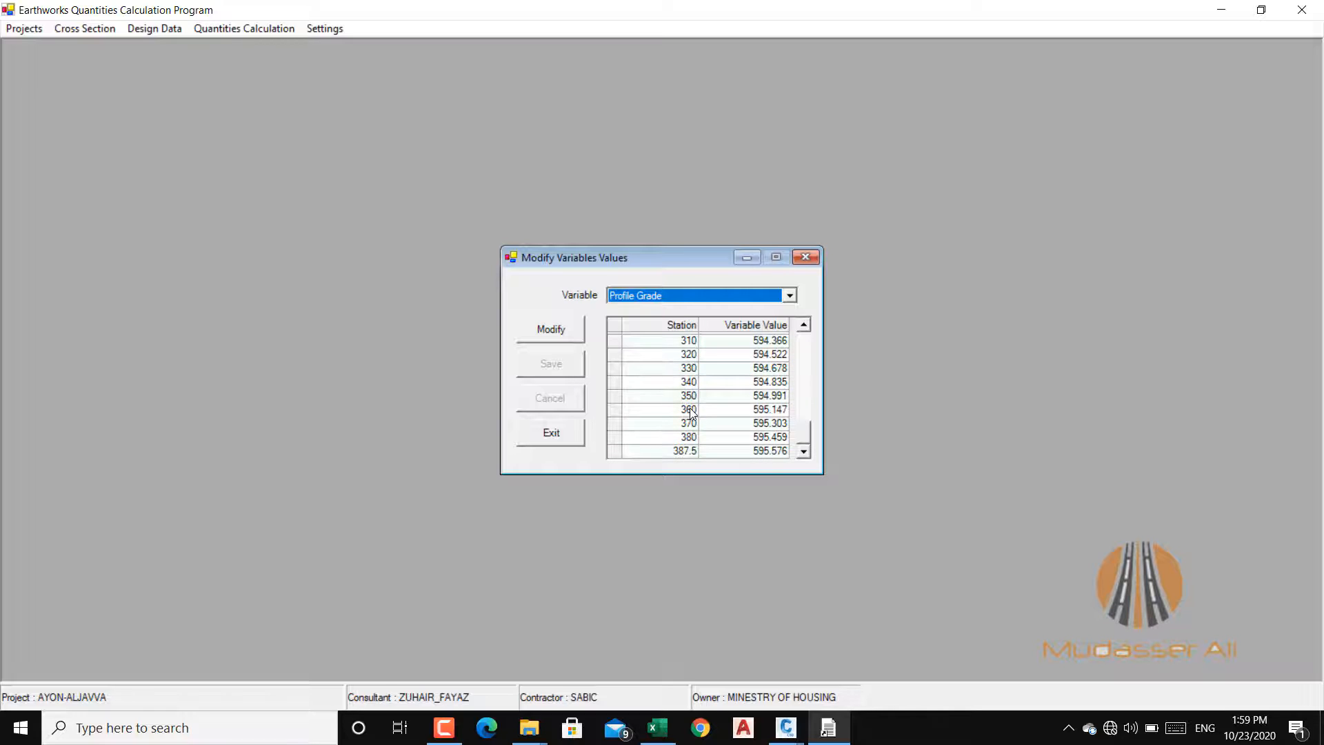
scroll(690, 398, up, 1)
scroll(693, 378, up, 10)
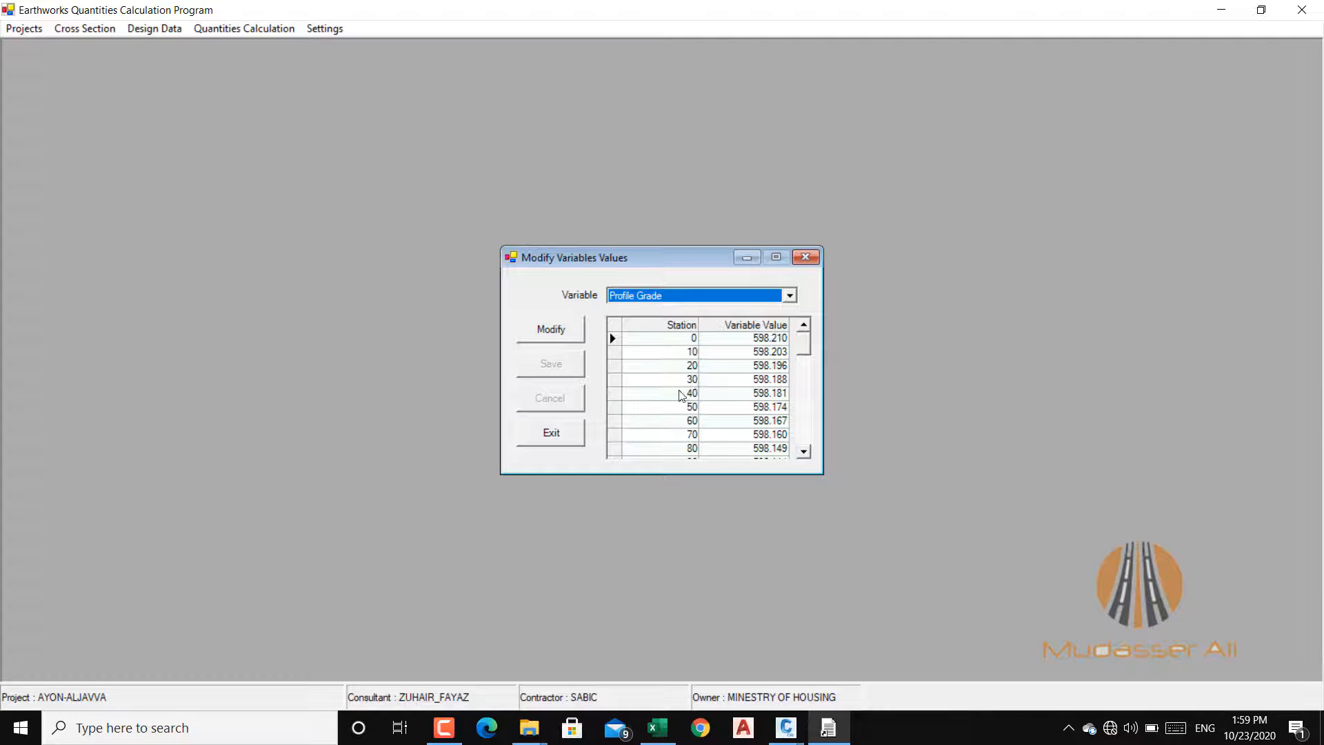
click(557, 439)
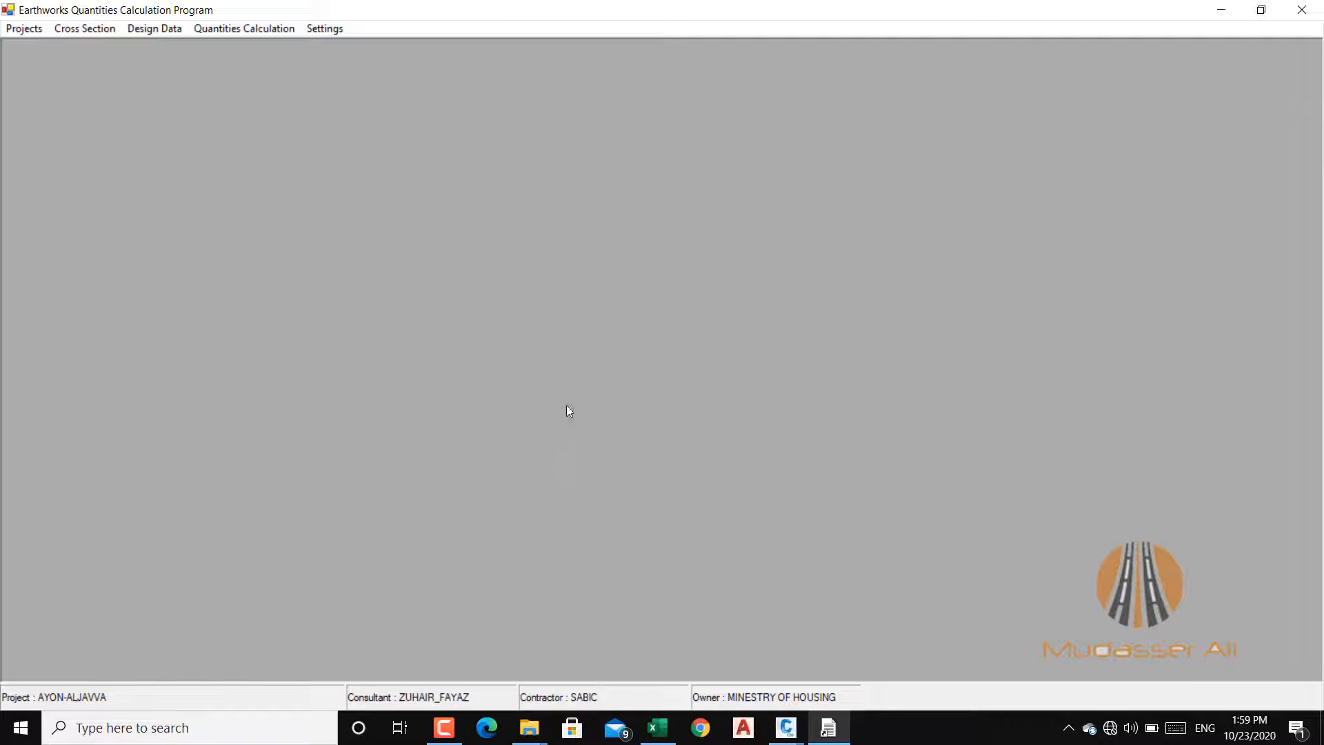
Step: Reopen the table for modifying design variable values to view Profile Grade once more, and exit it
click(151, 32)
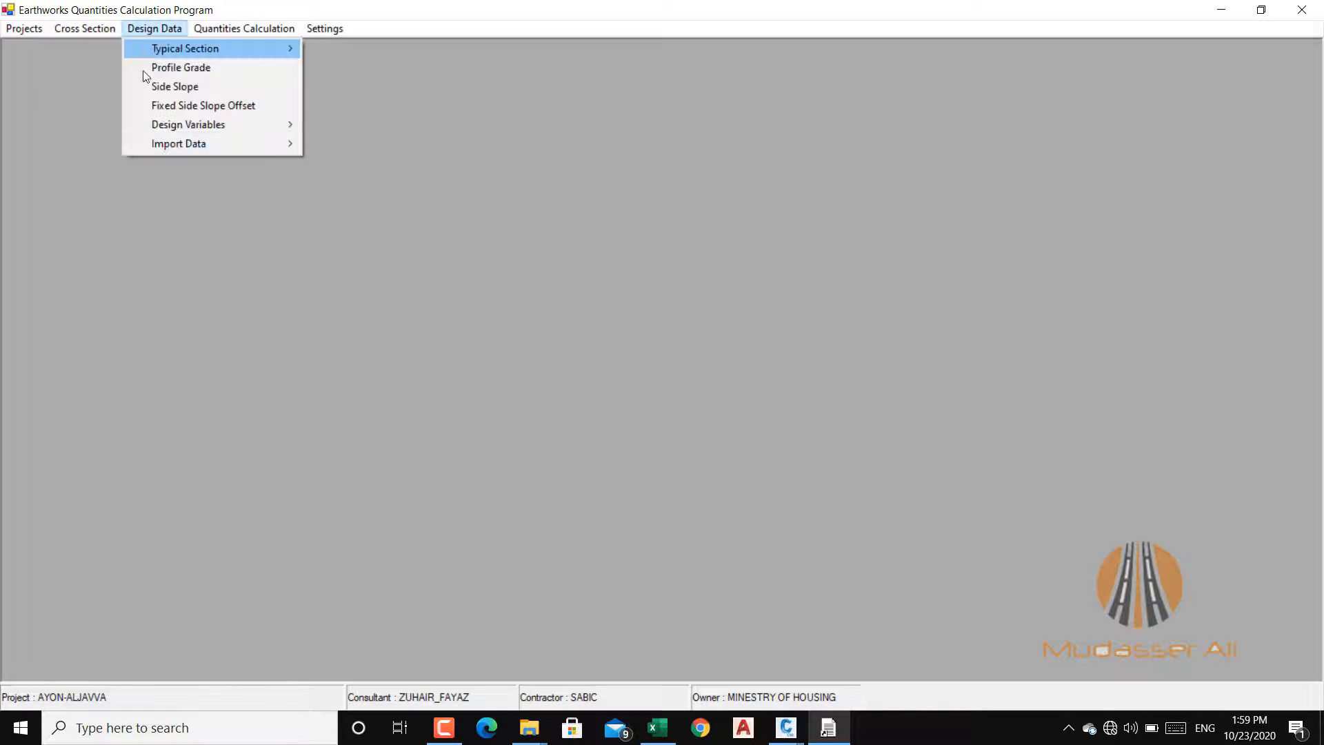
mouse_move(285, 127)
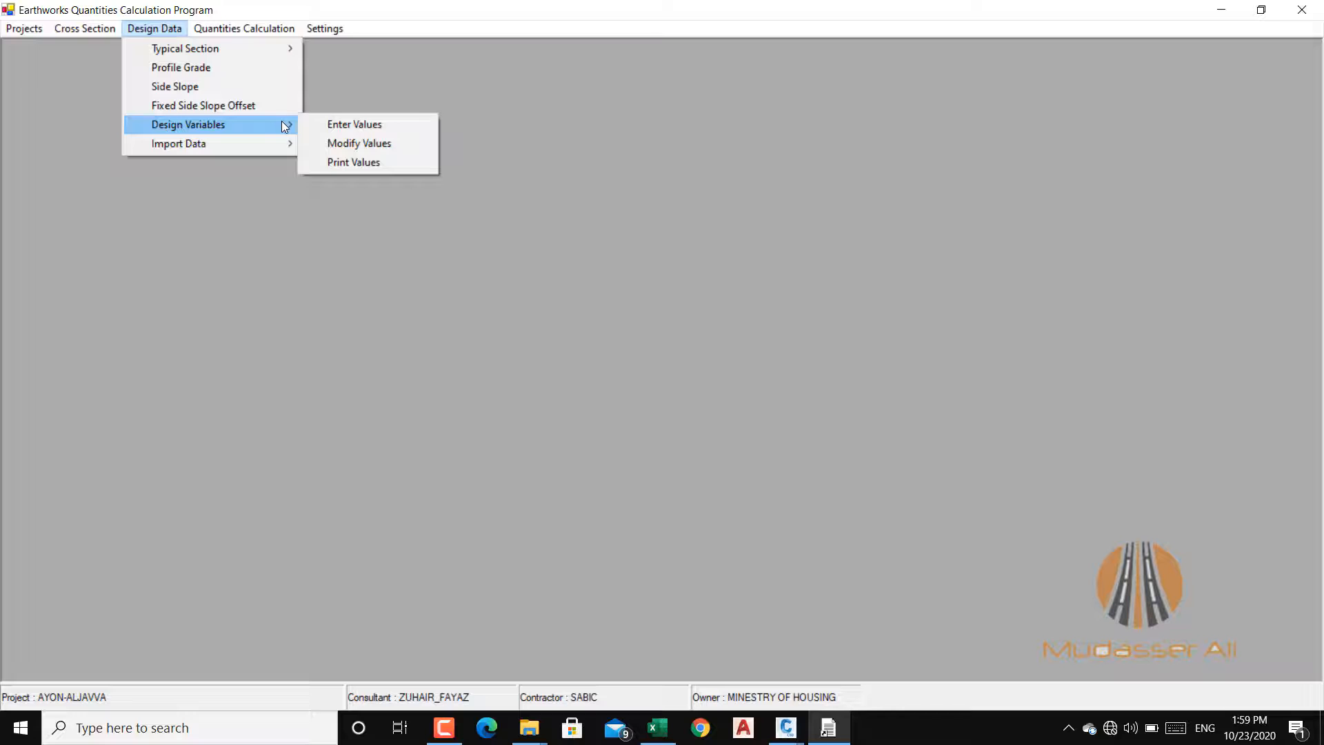
click(378, 143)
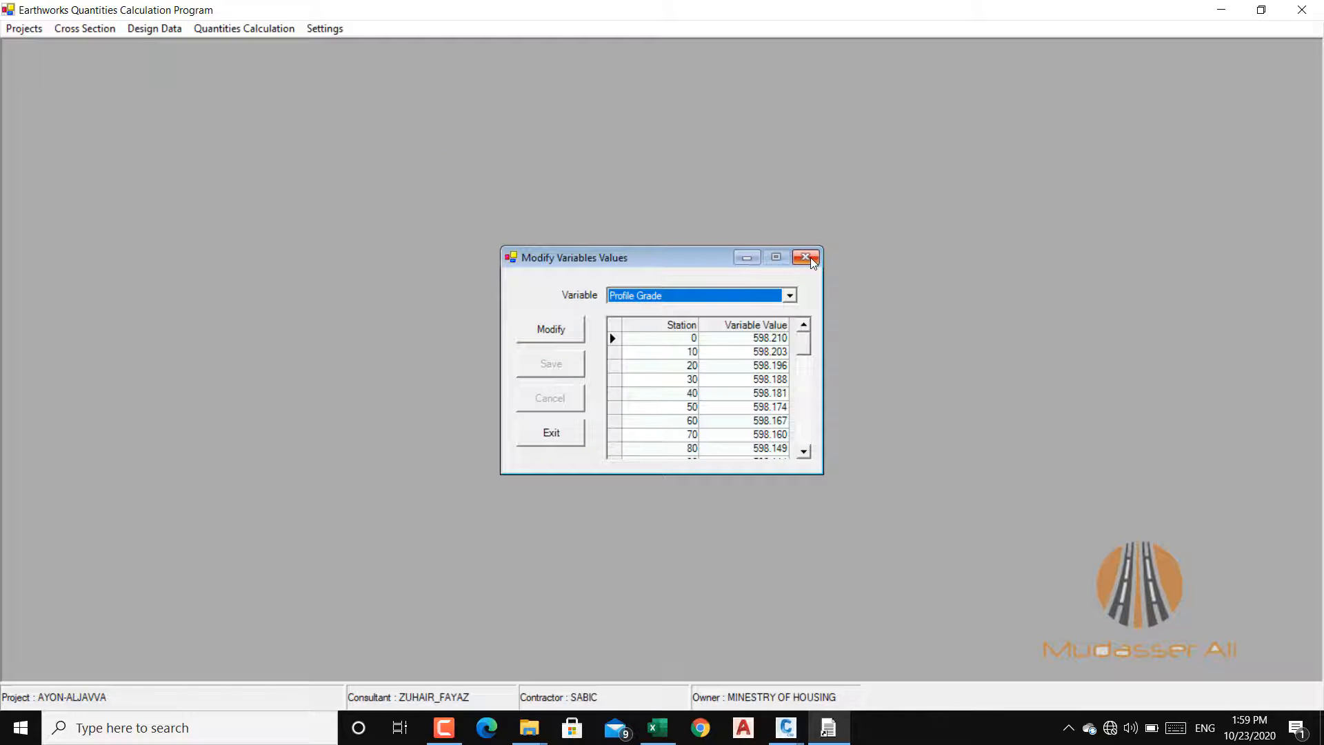
click(574, 434)
Step: Open a print preview of the Profile Grade variable values from station 0 to station 387.5
click(138, 31)
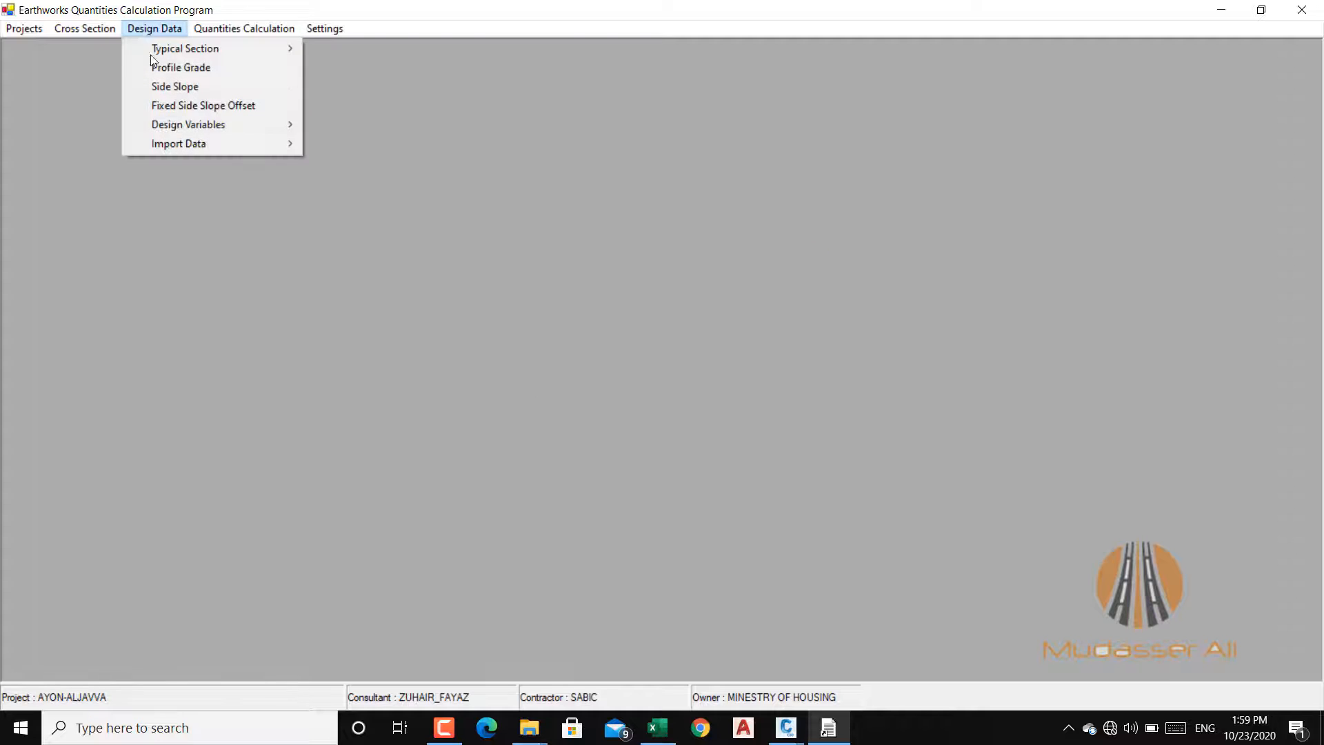
mouse_move(263, 124)
click(363, 166)
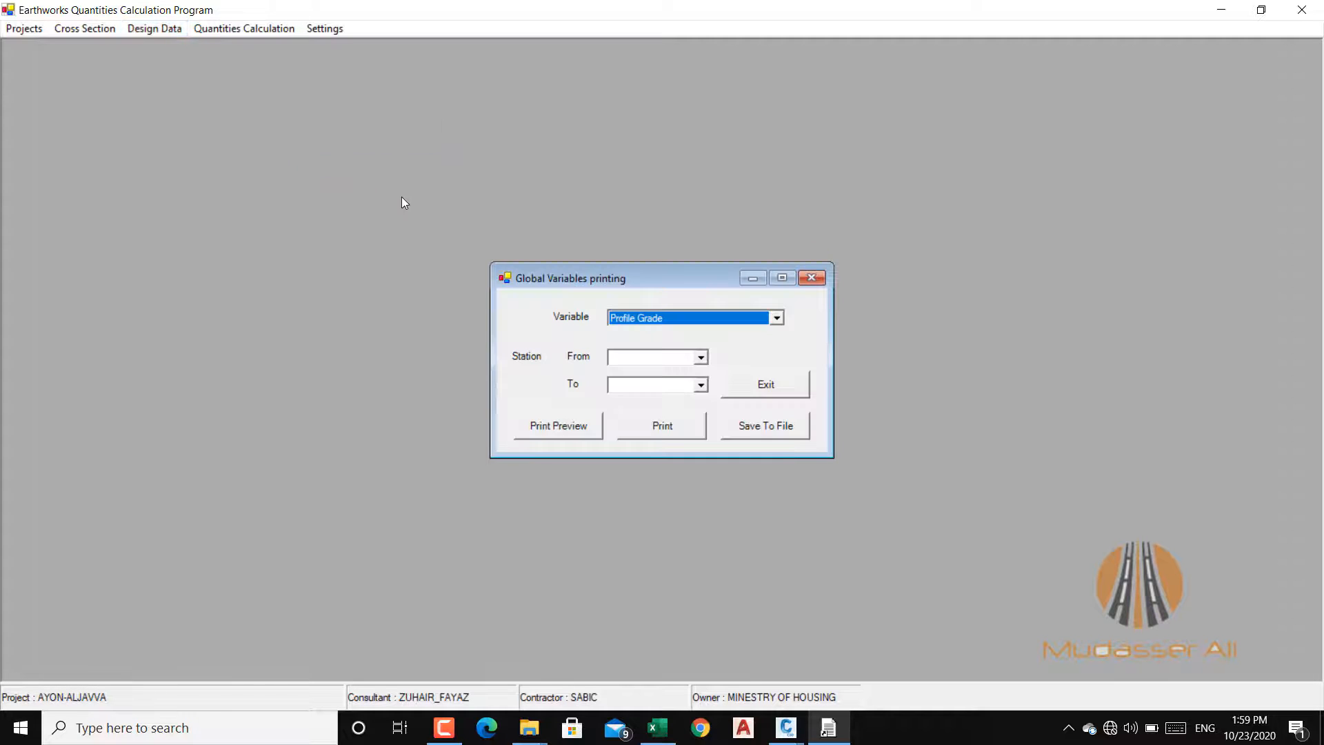
click(777, 319)
click(714, 334)
click(701, 363)
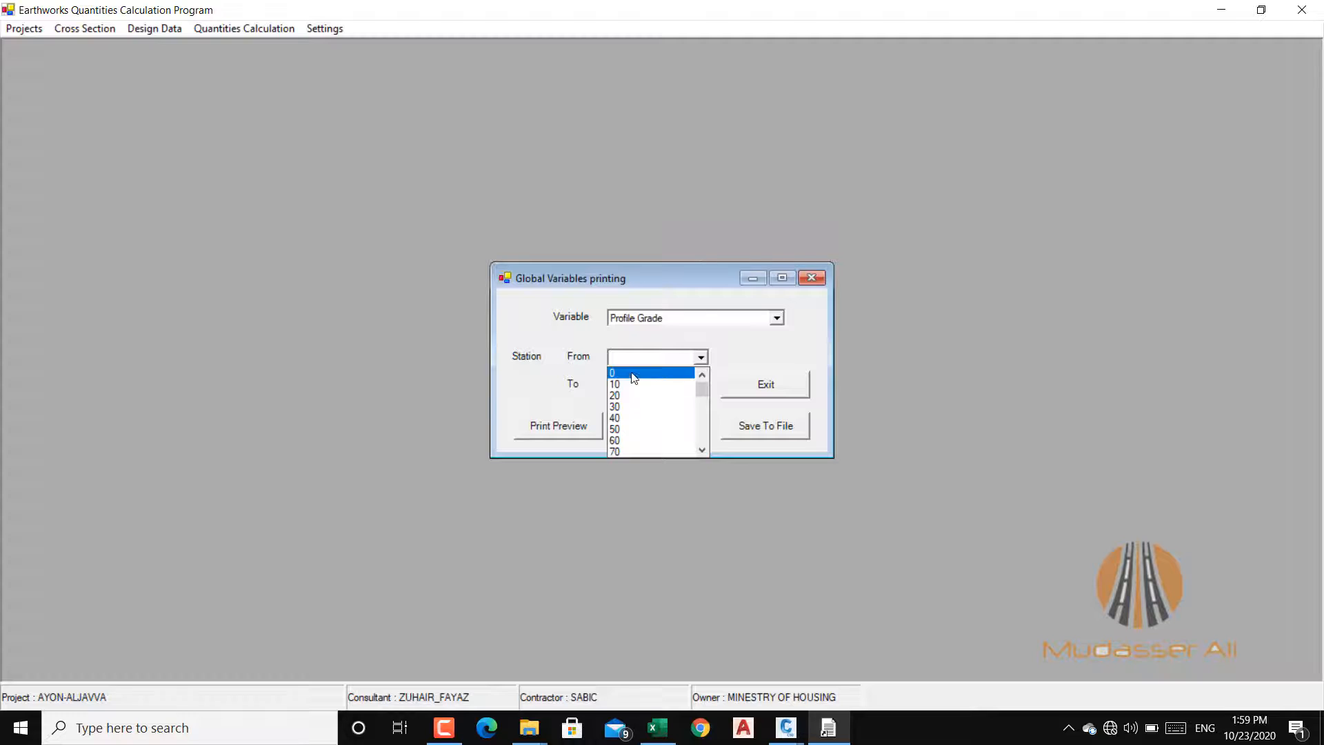
click(632, 373)
click(701, 384)
drag(703, 407, 693, 488)
click(622, 479)
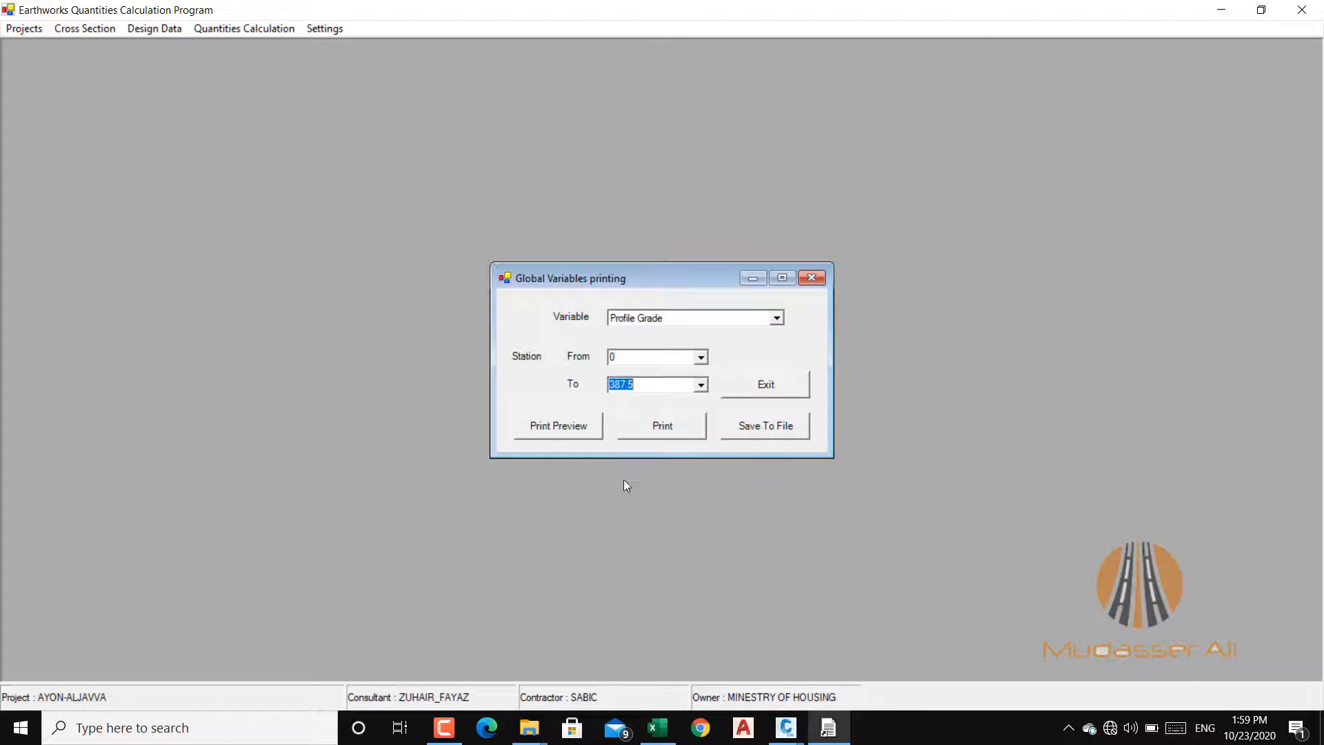
click(563, 426)
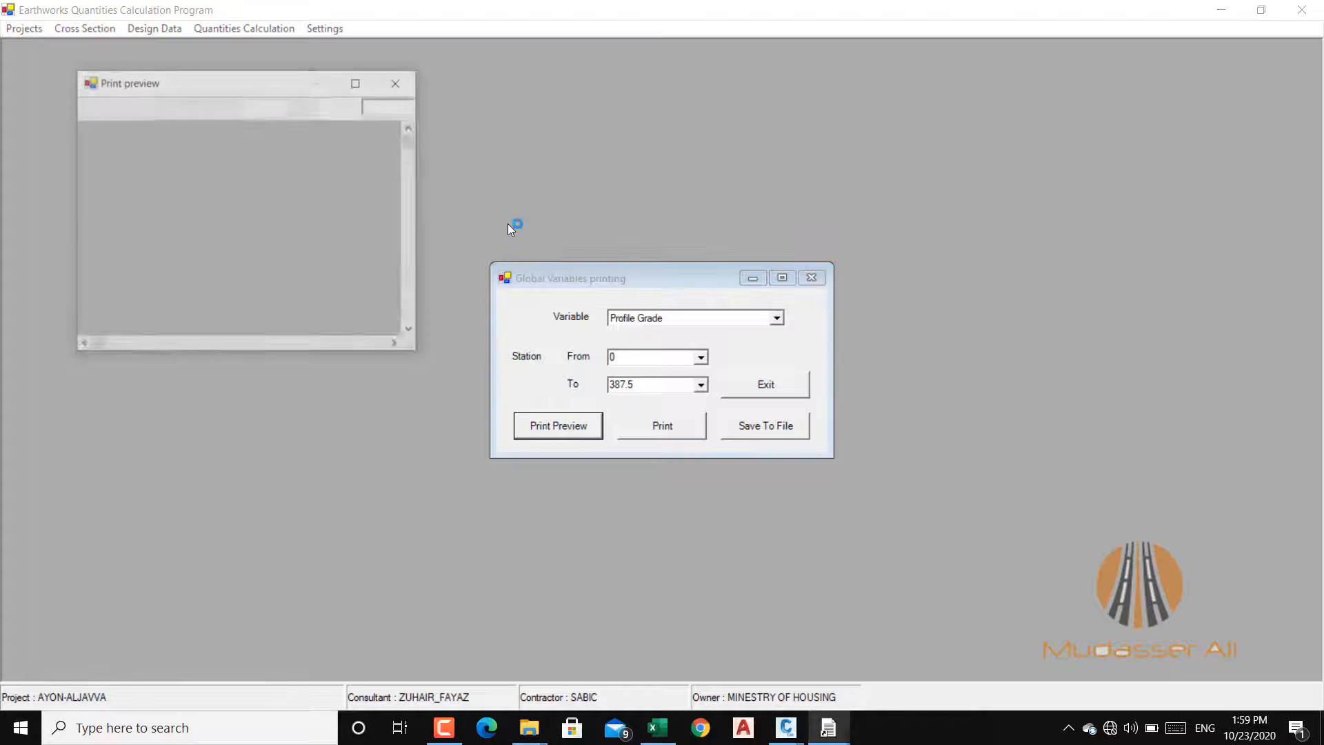
Step: Inspect the Profile Grade print preview full screen at 100% and 150% zoom, and exit the preview and the printing dialog
click(357, 82)
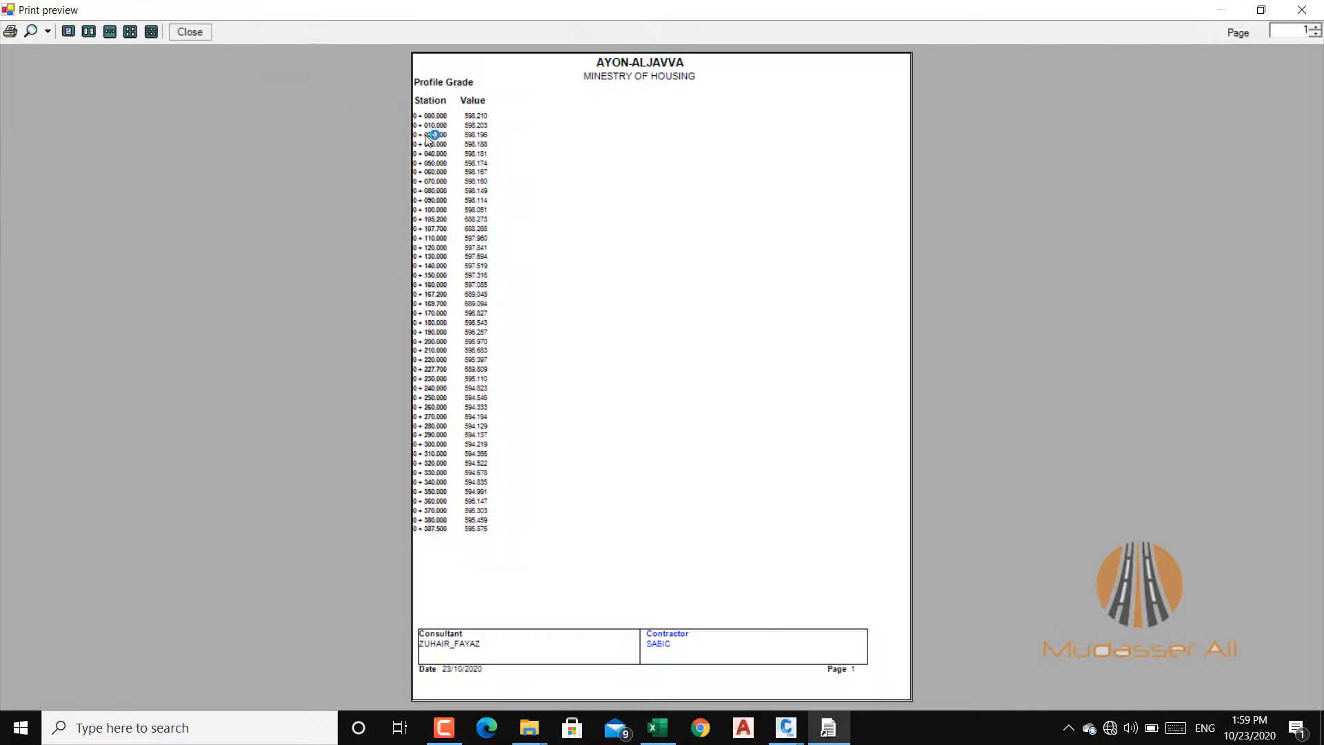
click(48, 32)
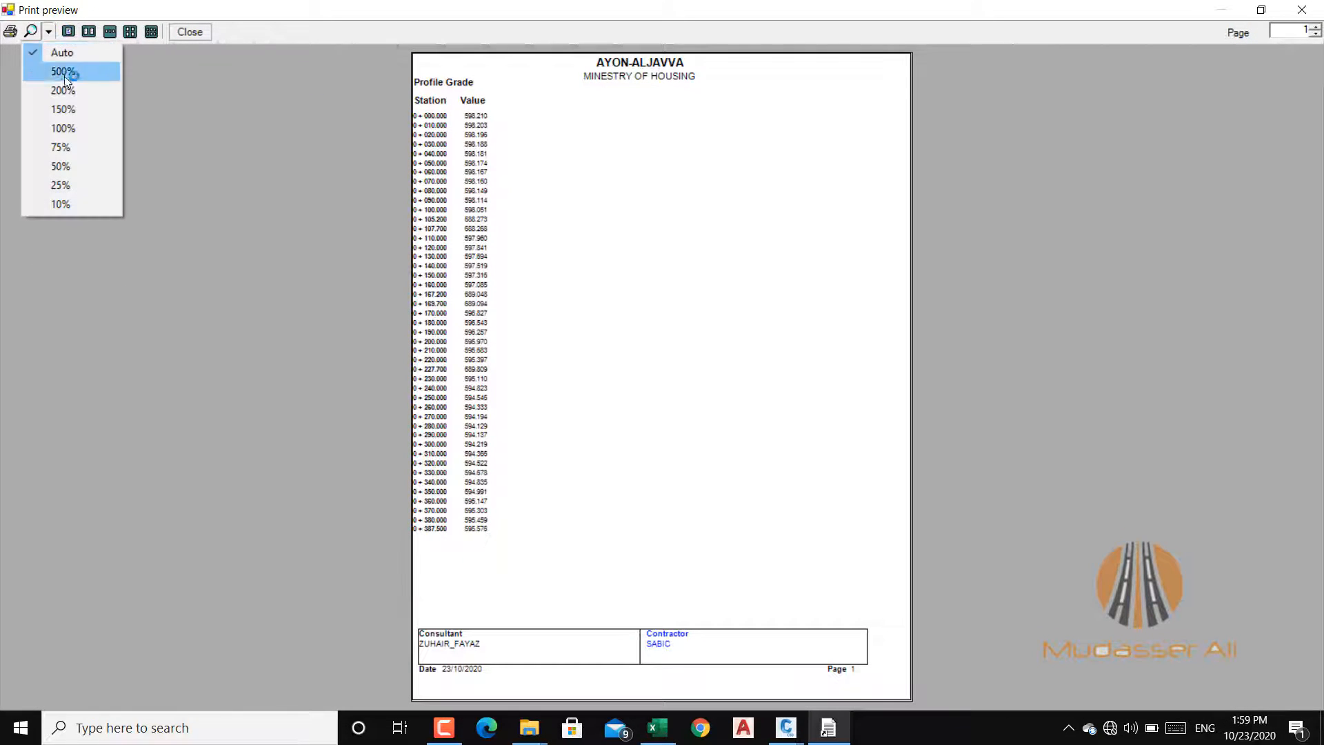
click(62, 131)
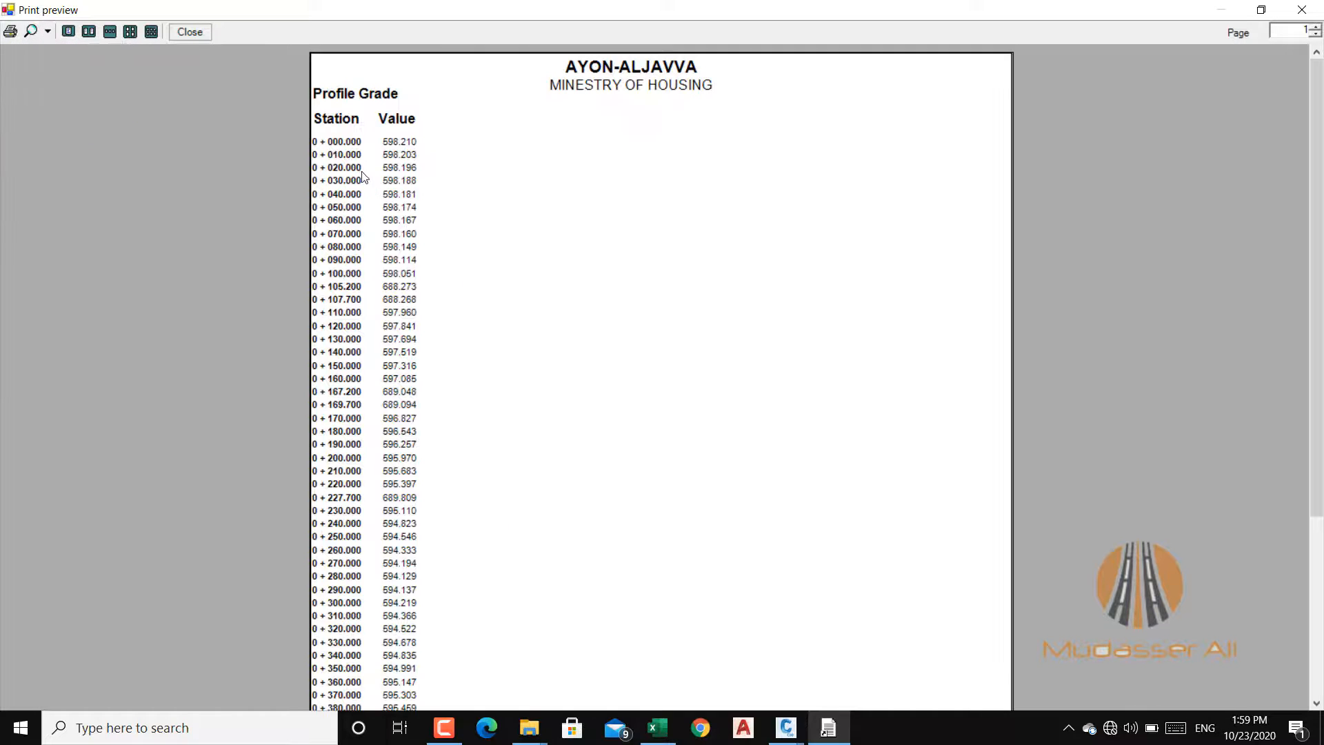
click(47, 34)
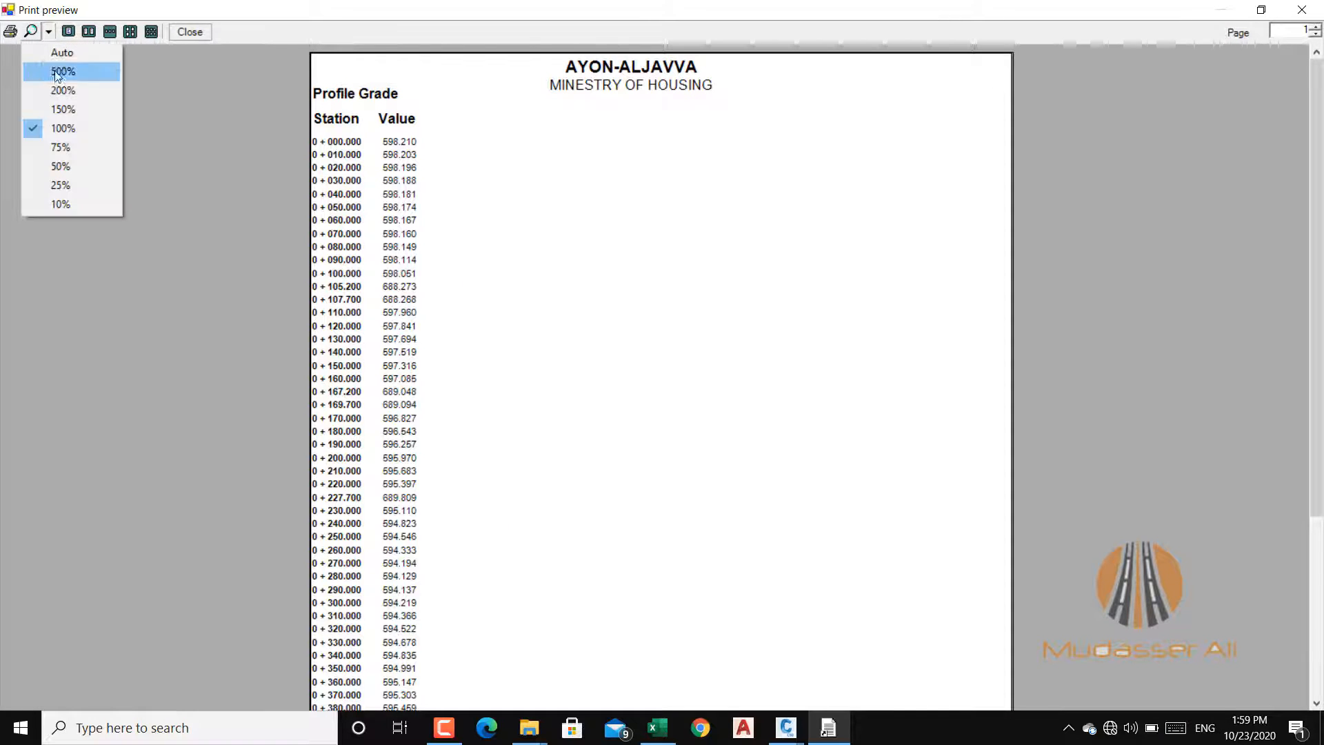
click(69, 110)
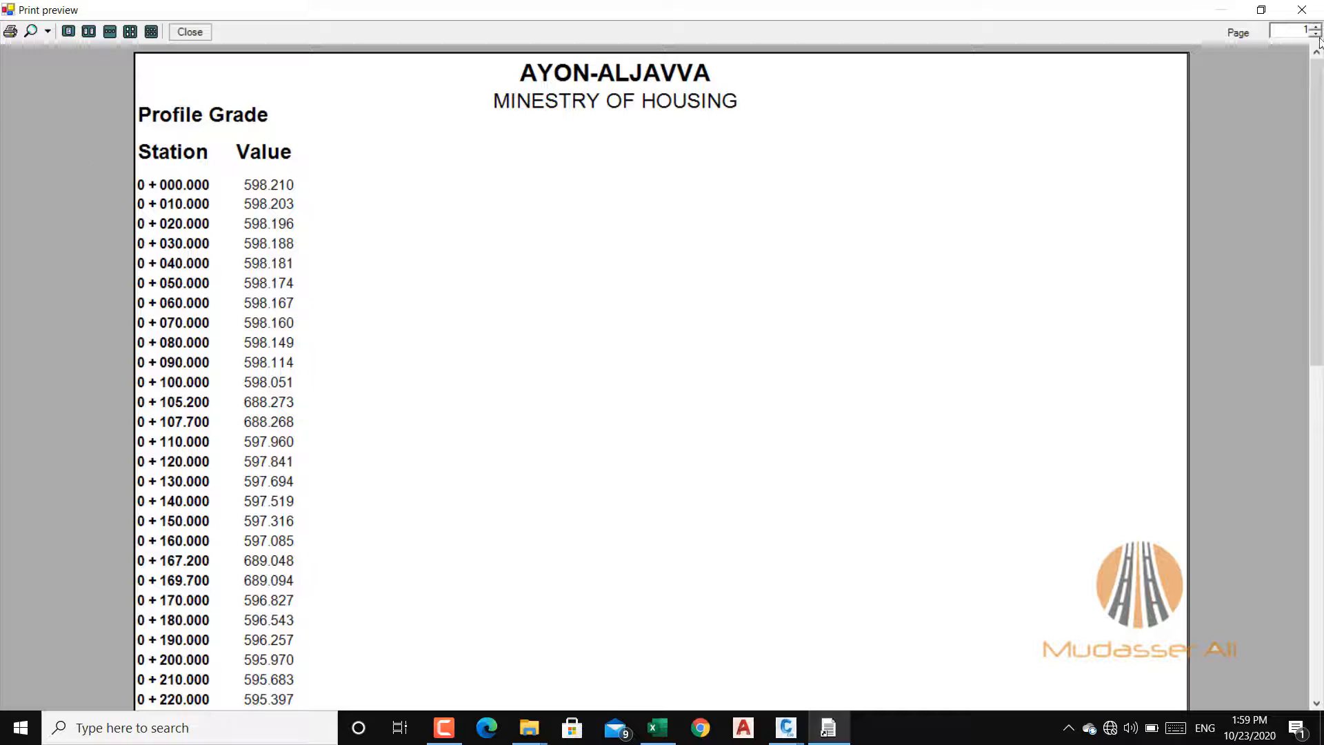
click(1301, 9)
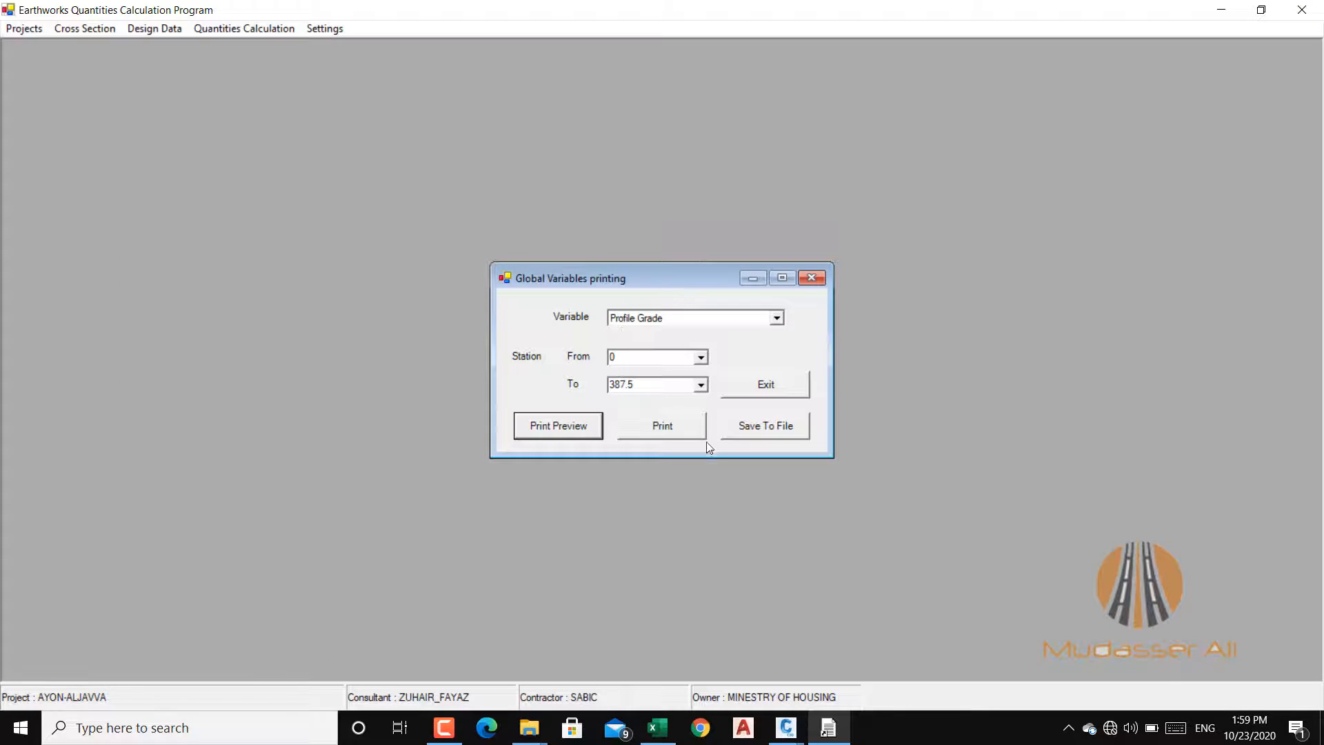
click(767, 385)
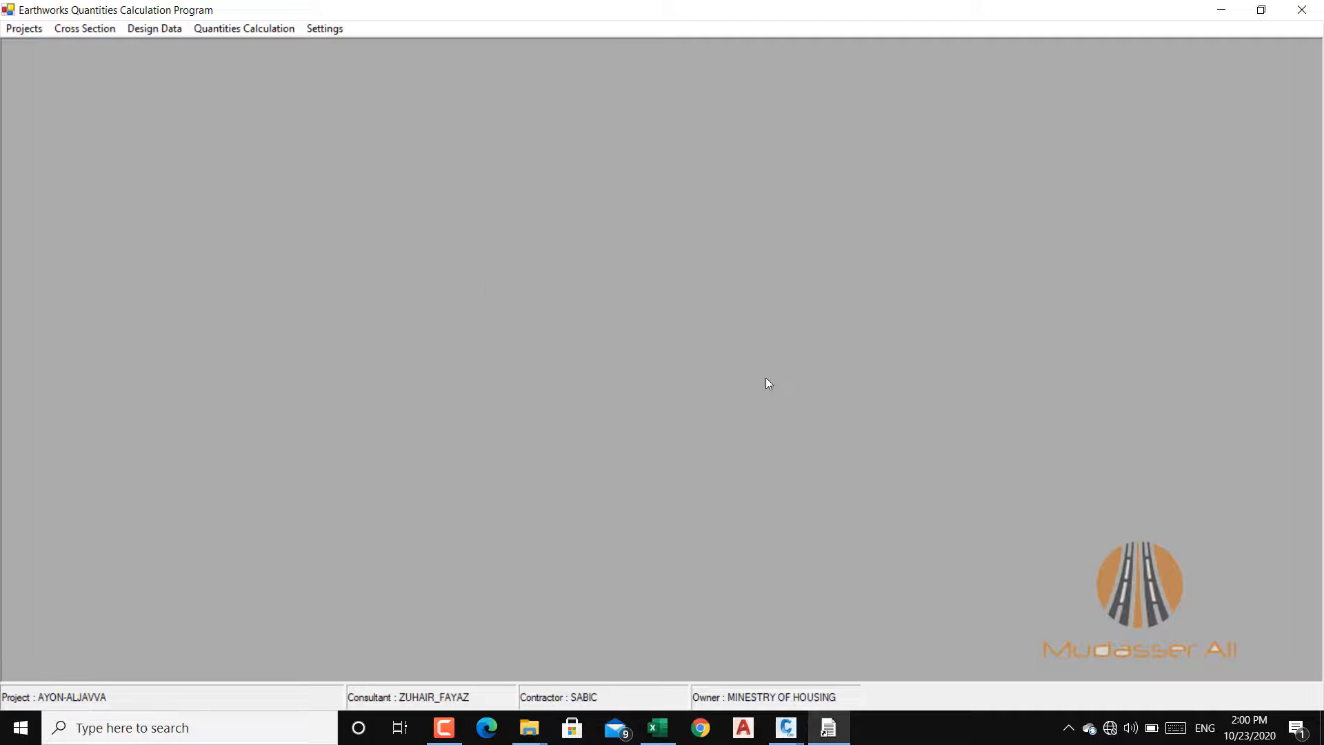
Step: Open the Profile Grade PVI data for modification and delete all four PVI rows from the table
click(157, 28)
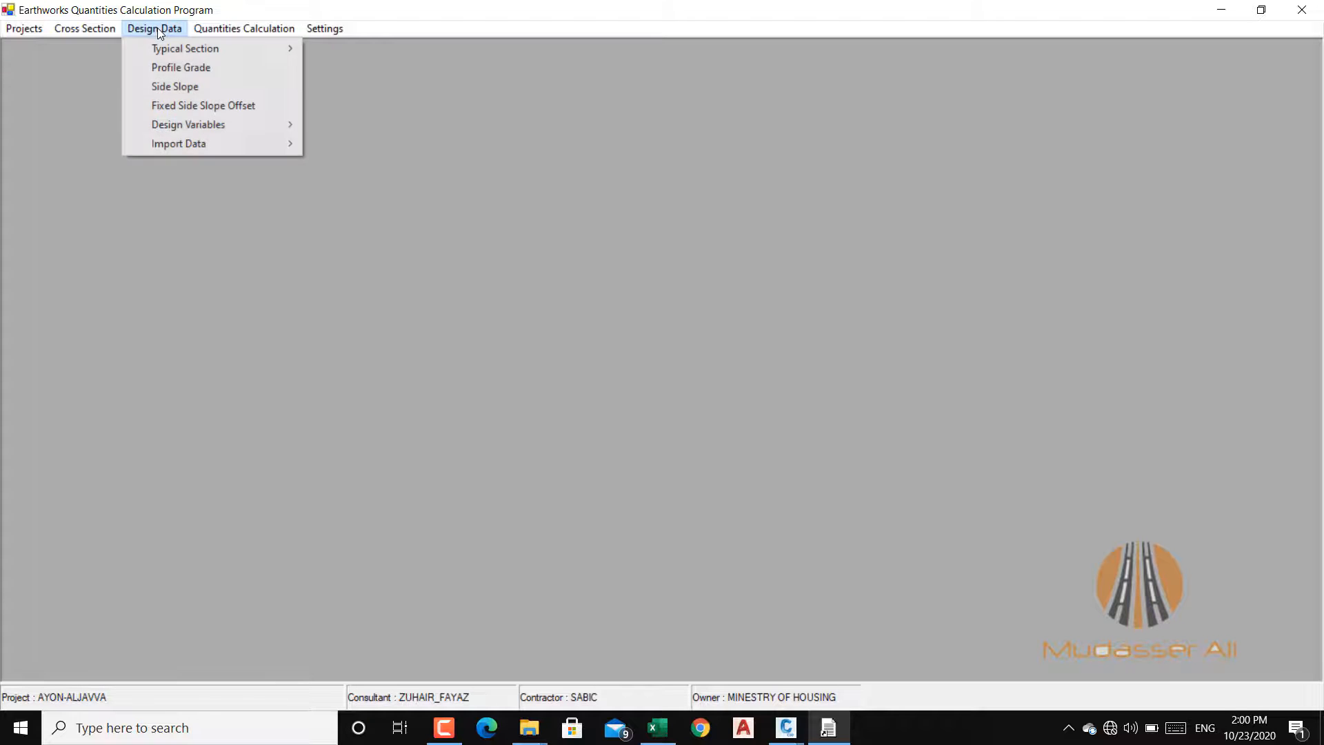
click(195, 67)
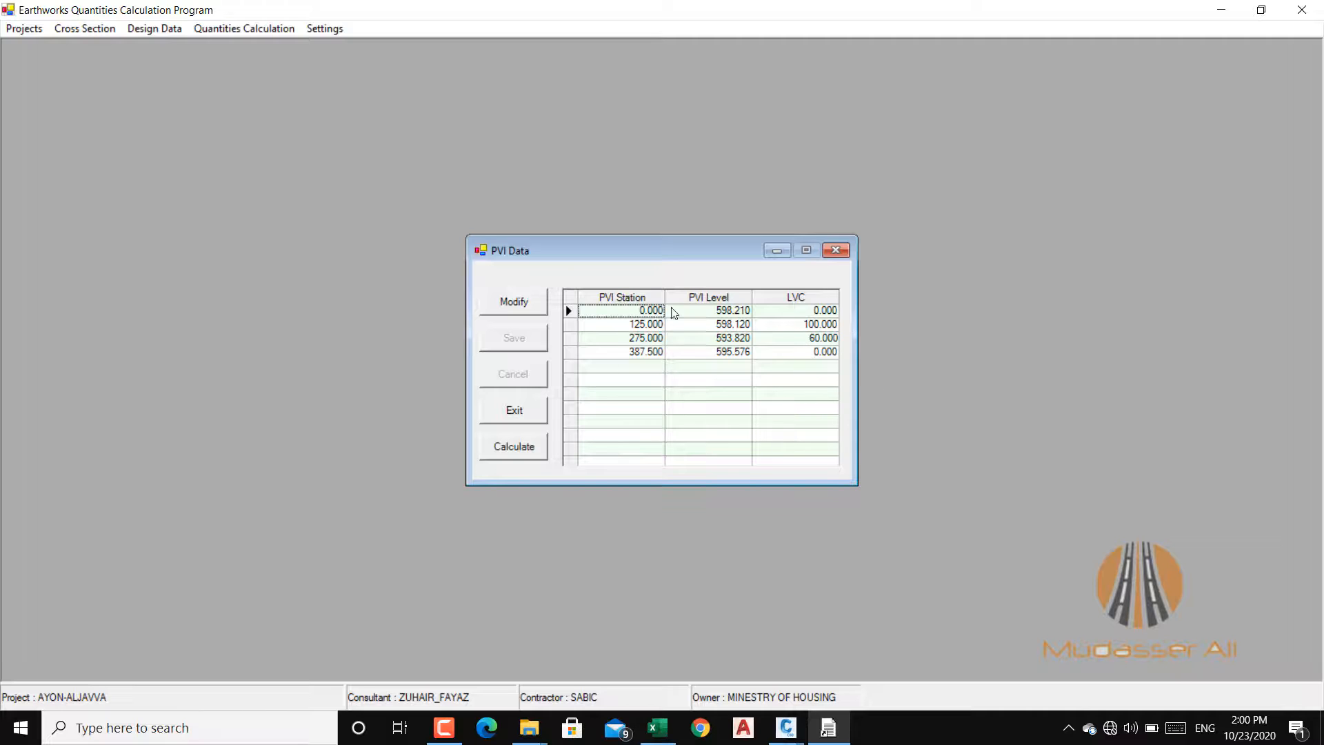
click(514, 302)
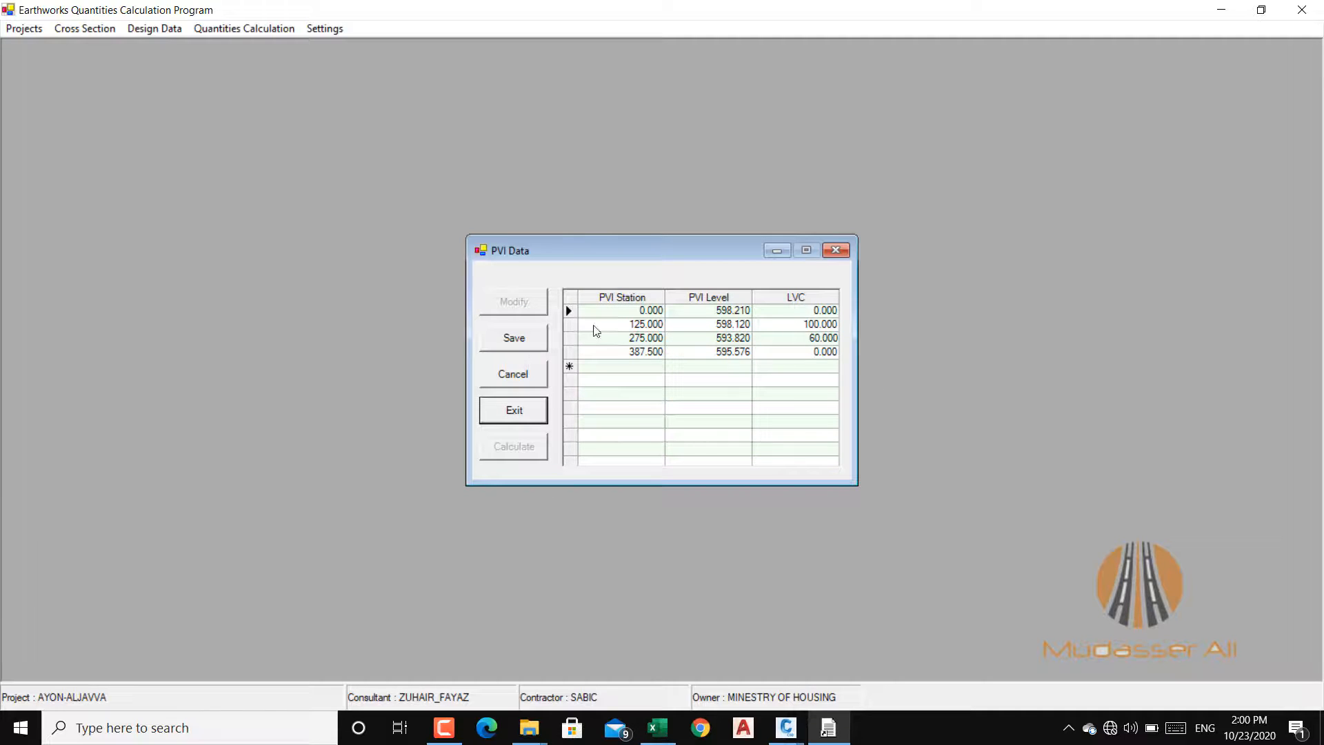
click(608, 315)
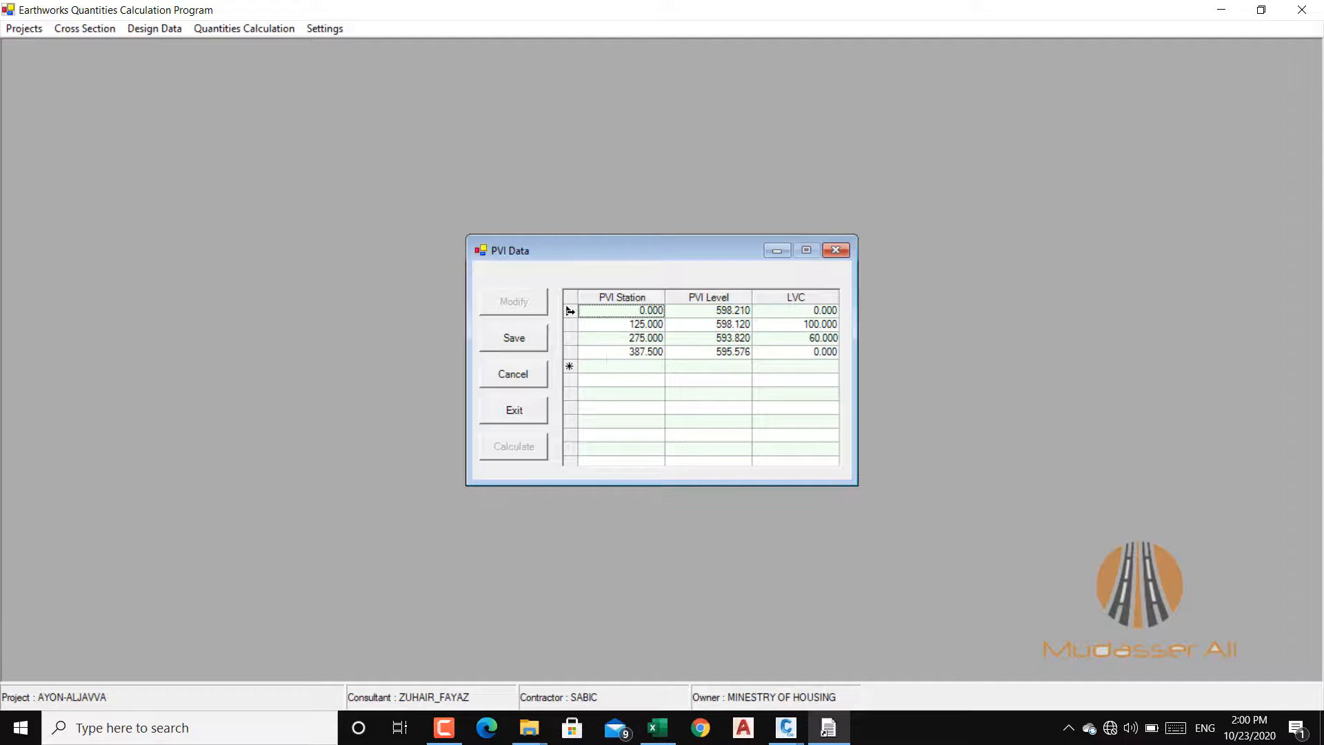
click(571, 311)
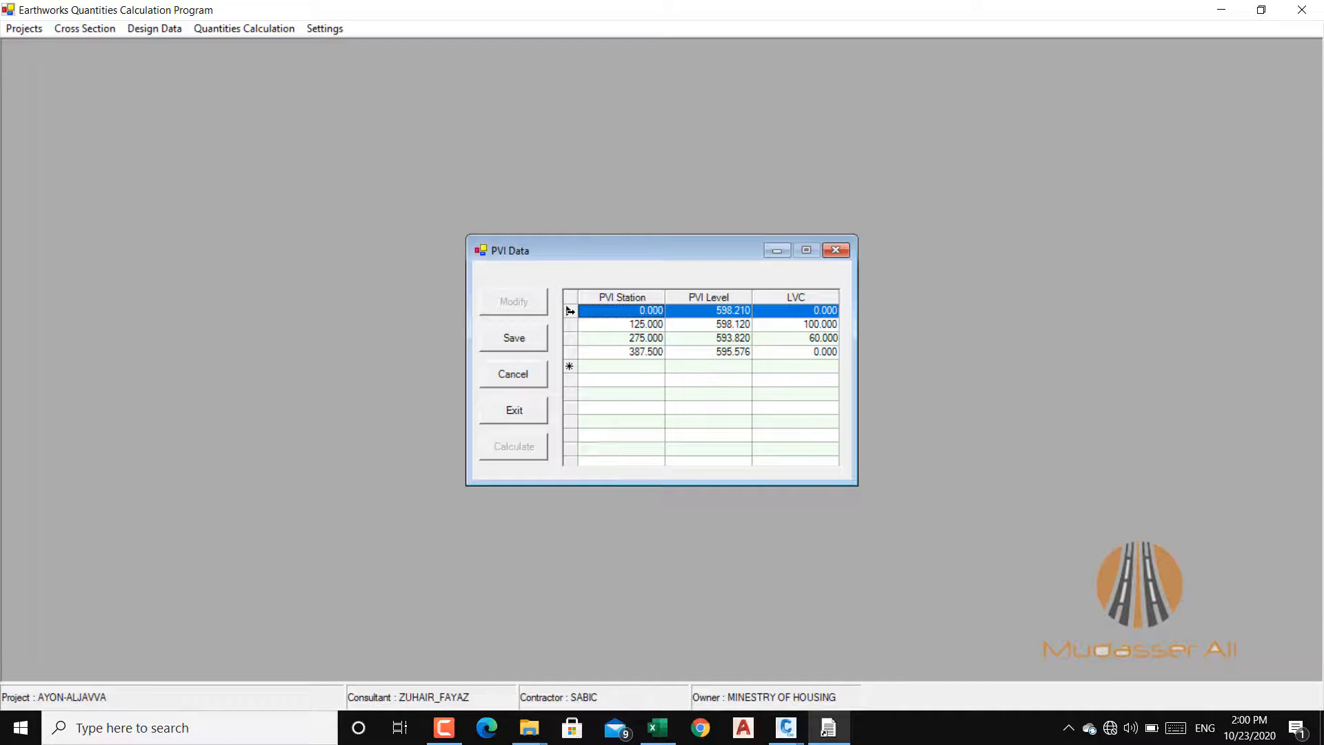
key(Delete)
click(570, 311)
key(Delete)
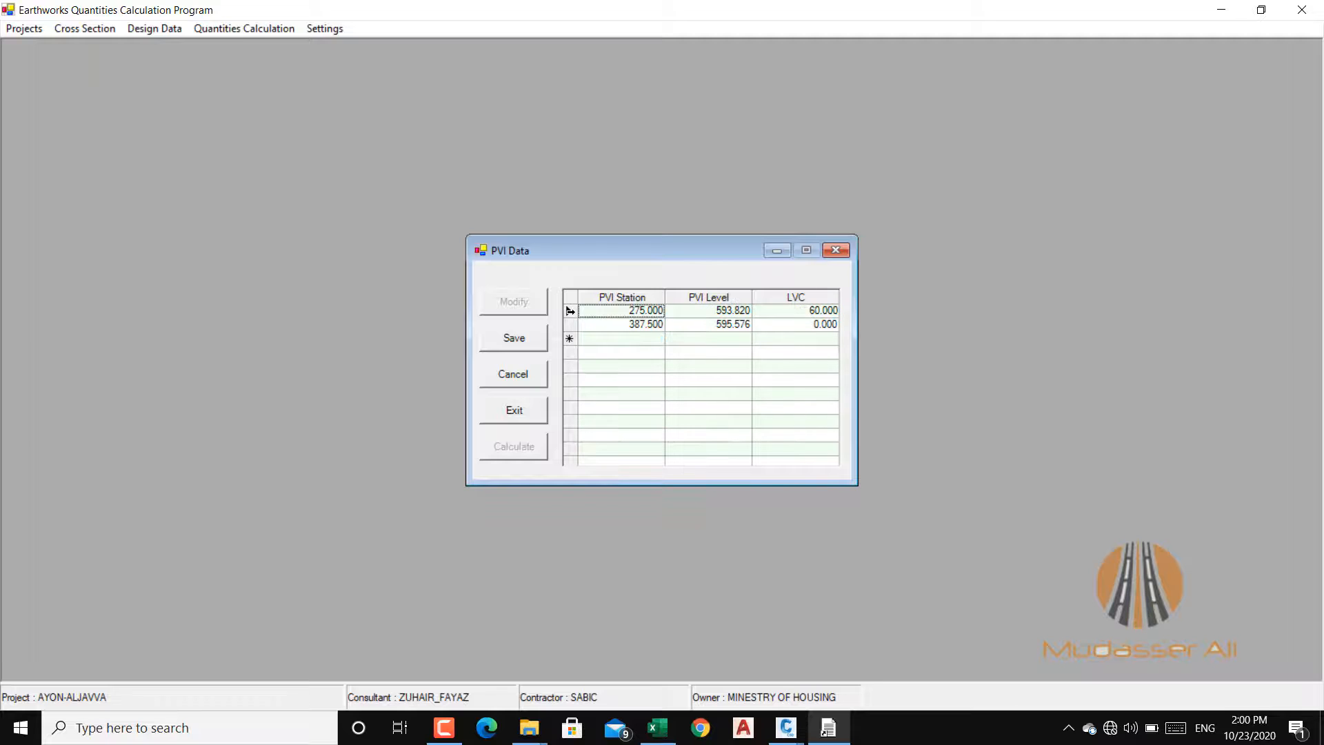
click(570, 311)
key(Delete)
click(570, 311)
key(Delete)
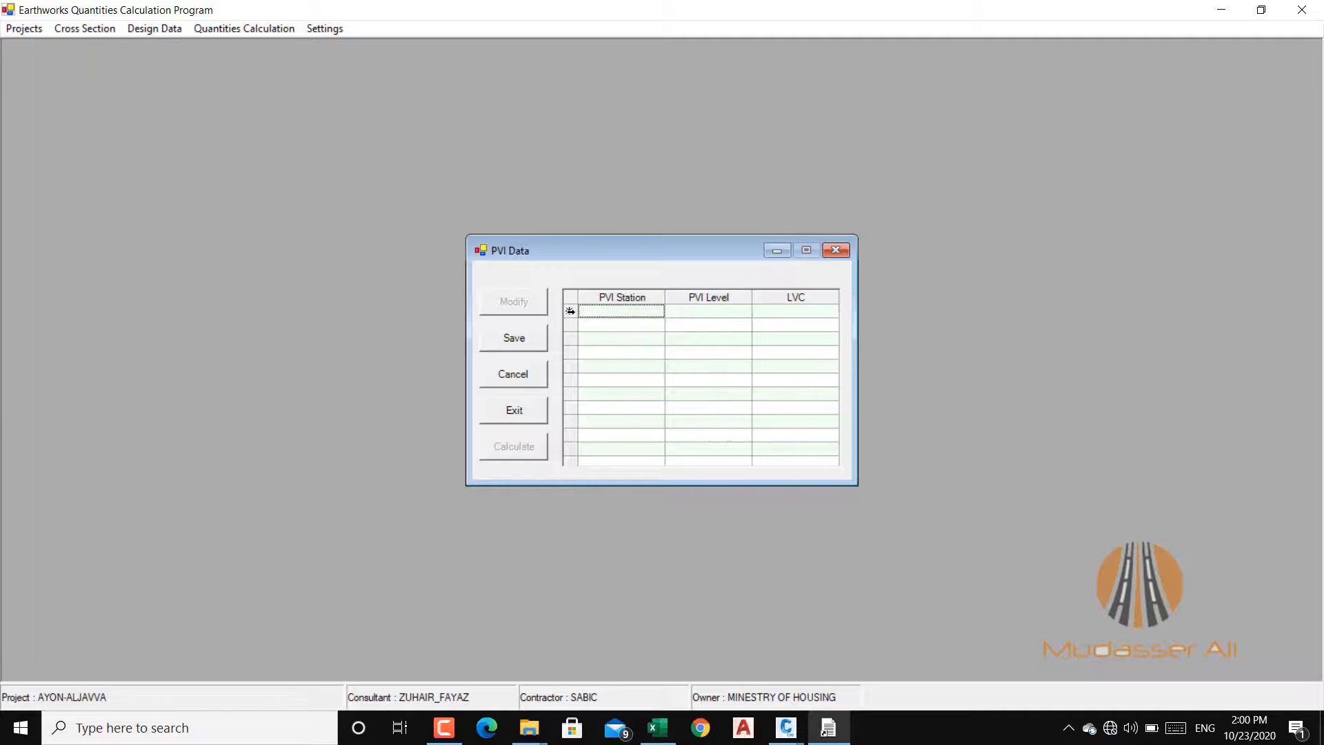
Step: Save the emptied PVI table and exit the PVI Data dialog
click(533, 347)
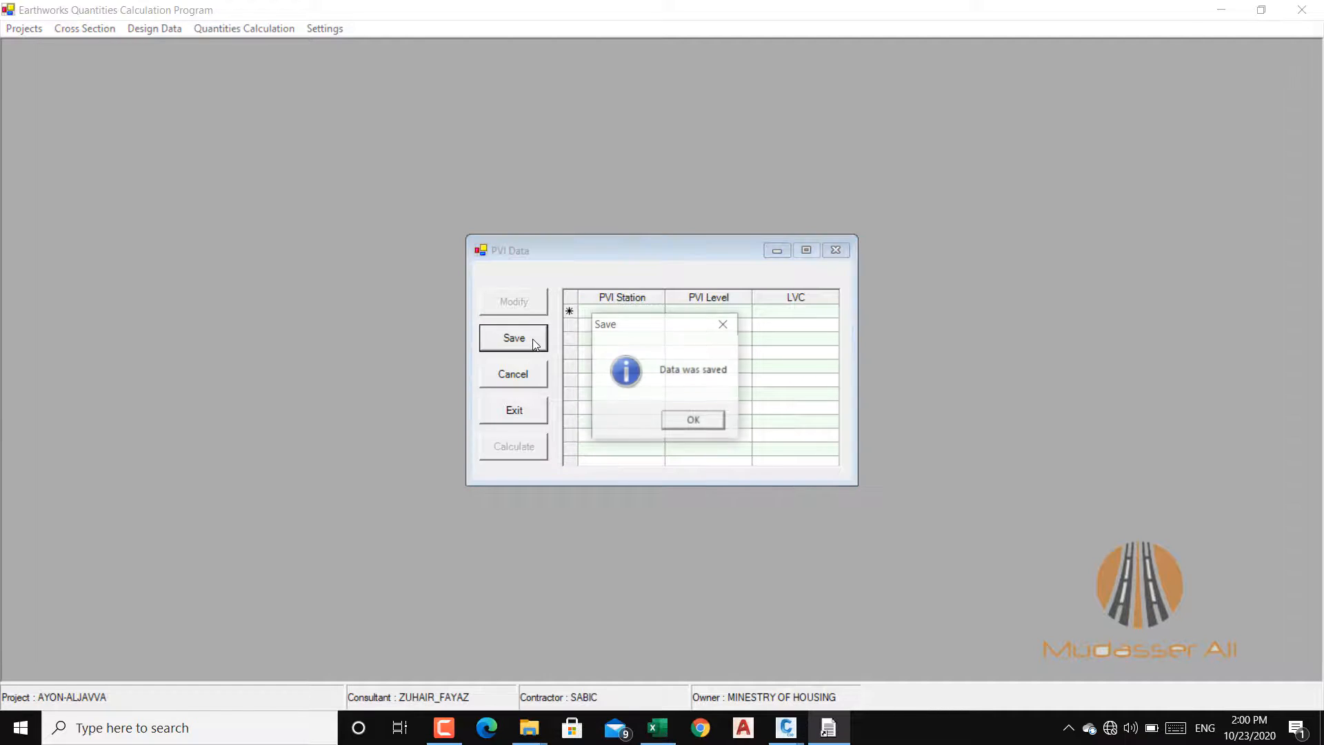
click(702, 416)
click(527, 413)
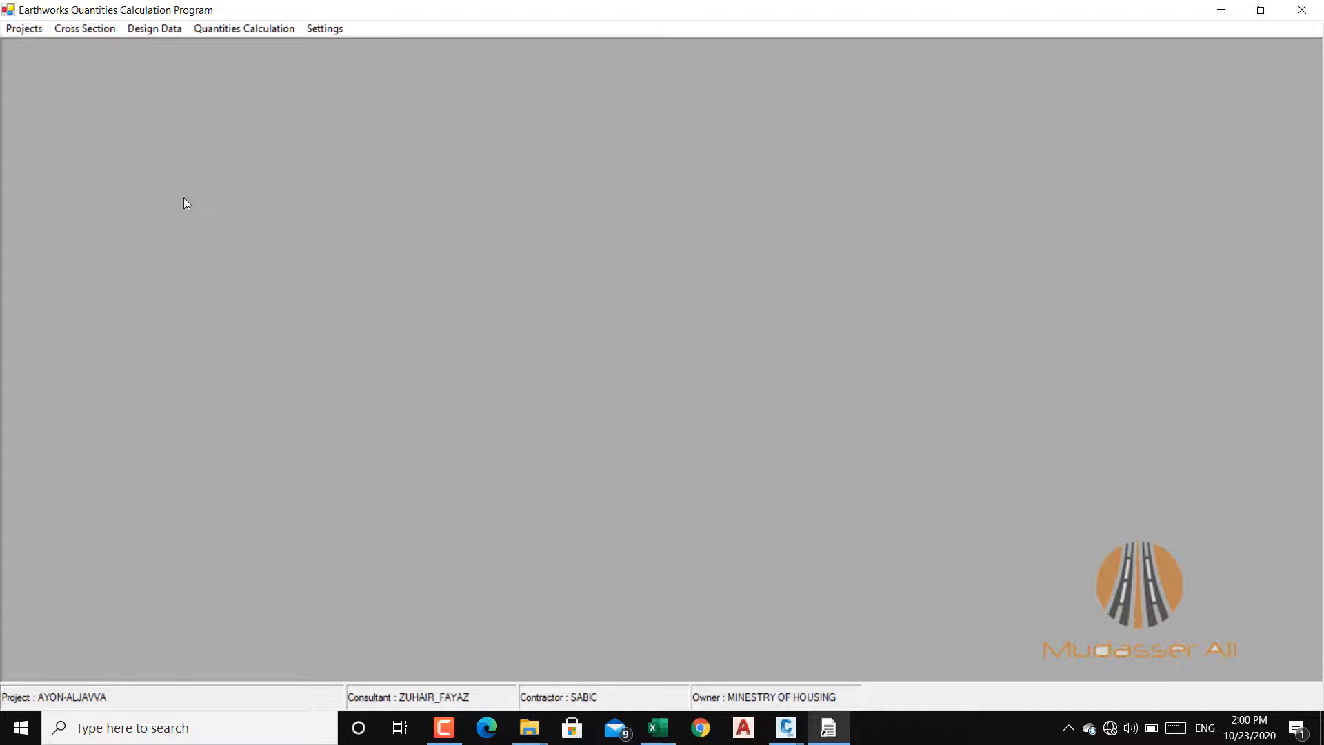
Step: Switch to the PROPER 10 workbook in Excel and review the station, level and curve length columns of the PVI rows on Sheet2
click(666, 731)
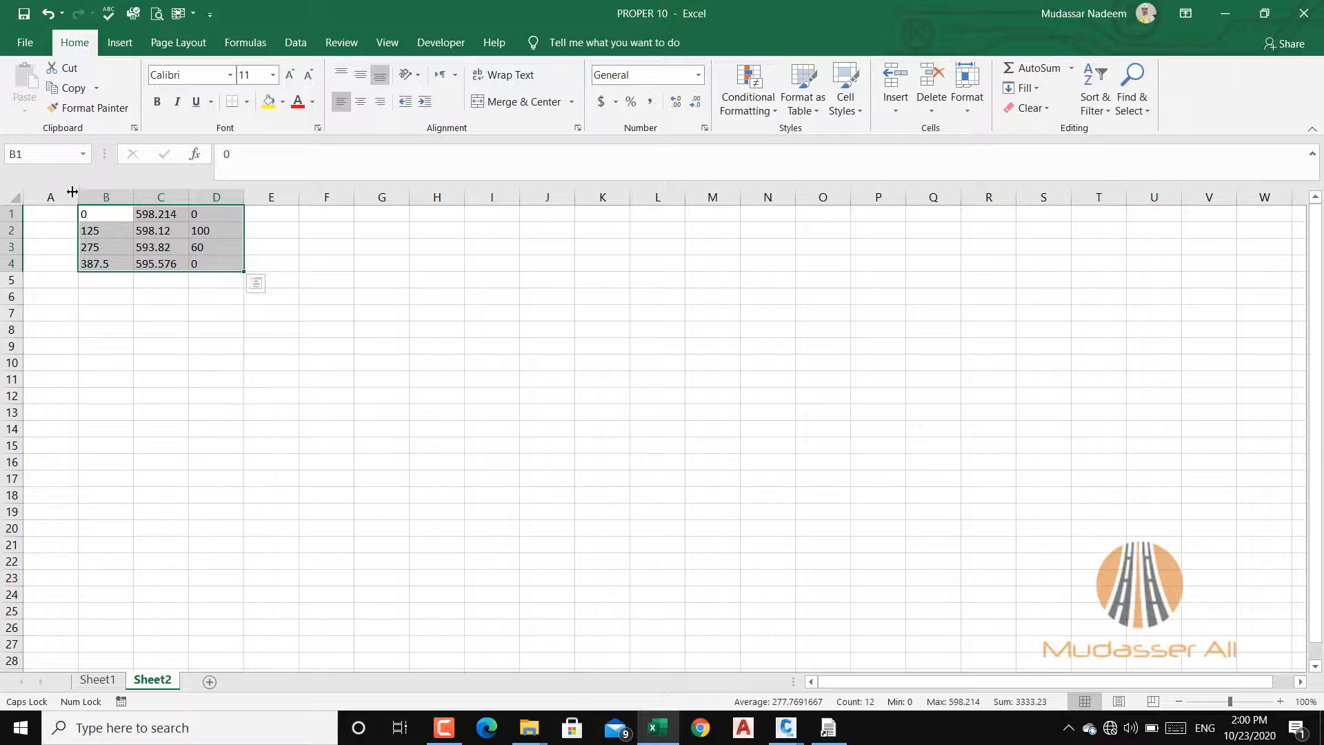
click(98, 231)
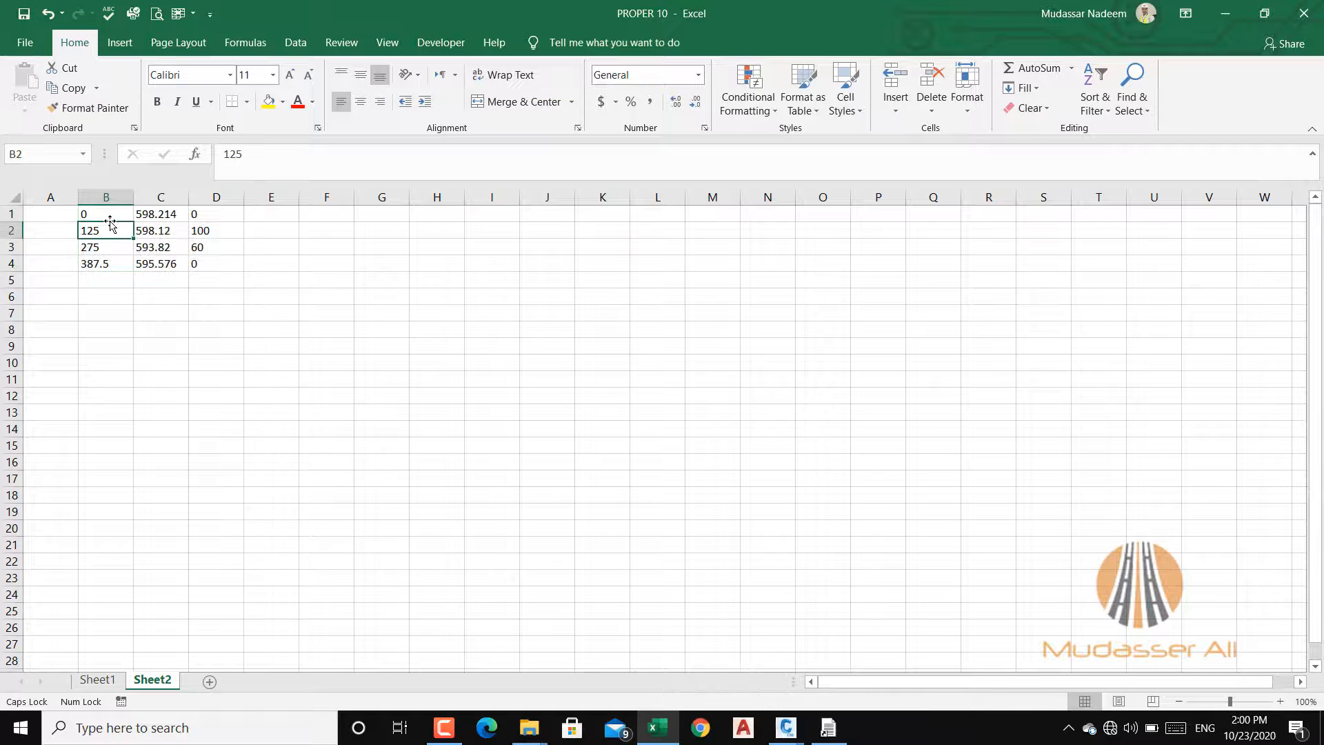
click(166, 215)
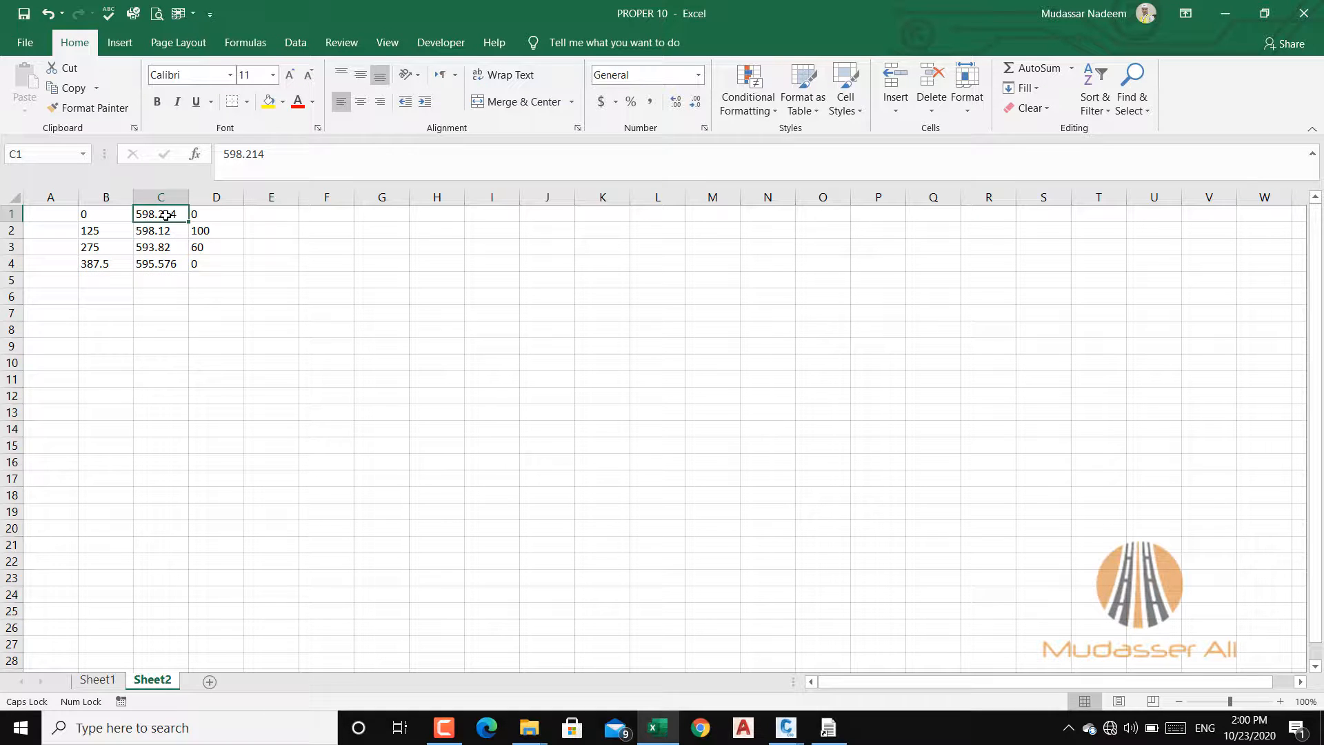
click(220, 215)
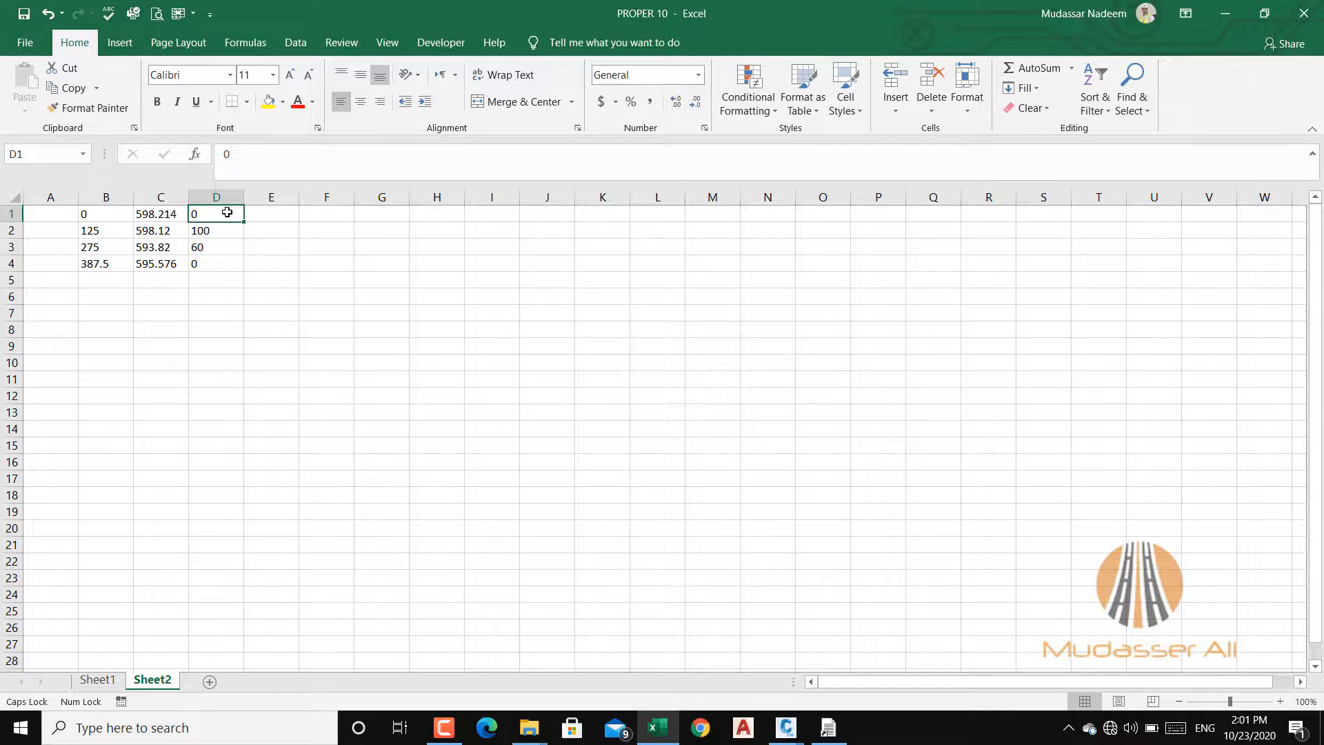
click(113, 232)
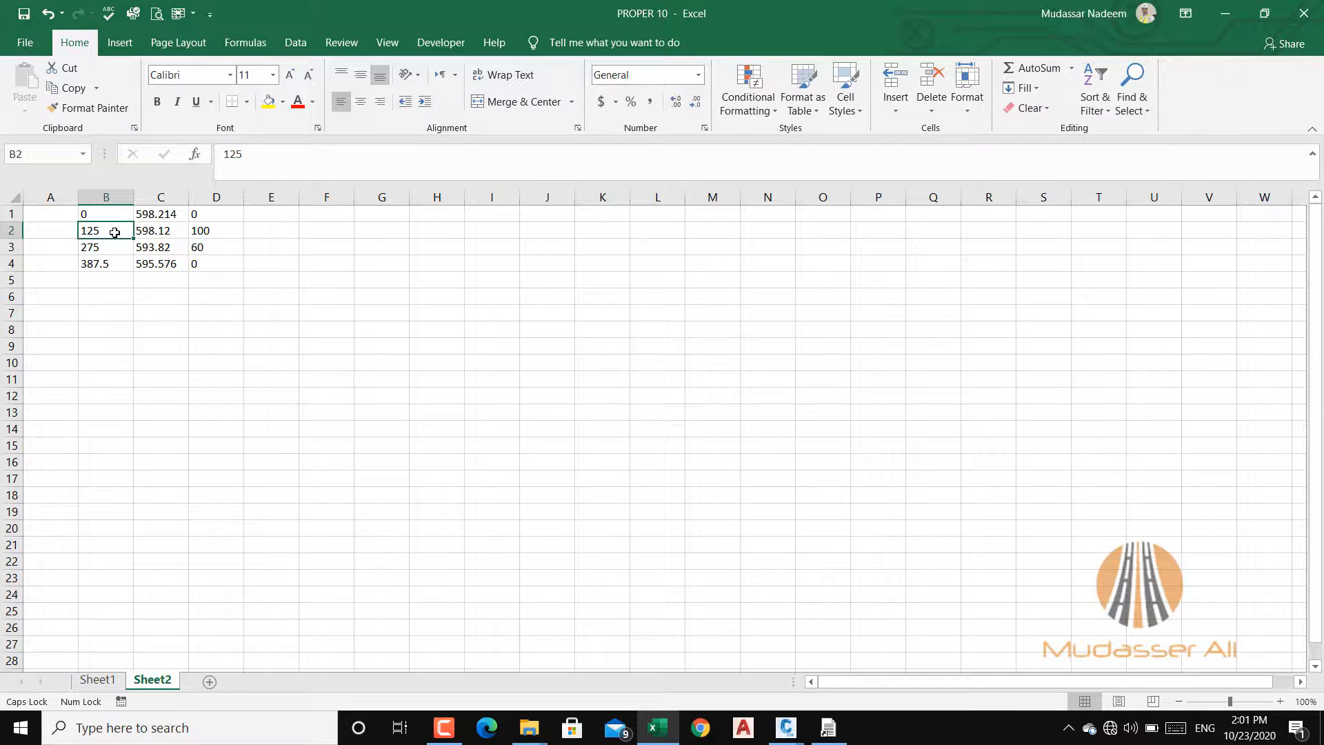
click(162, 232)
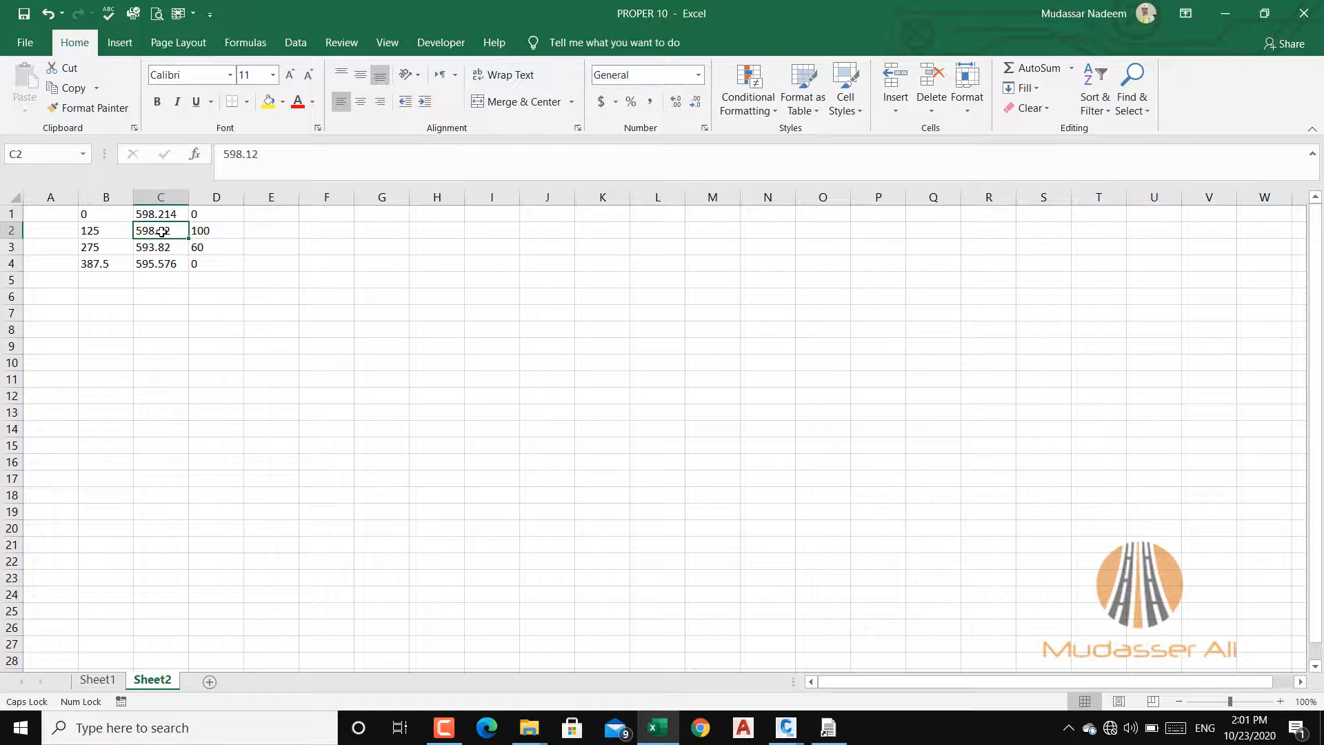
click(105, 236)
click(160, 237)
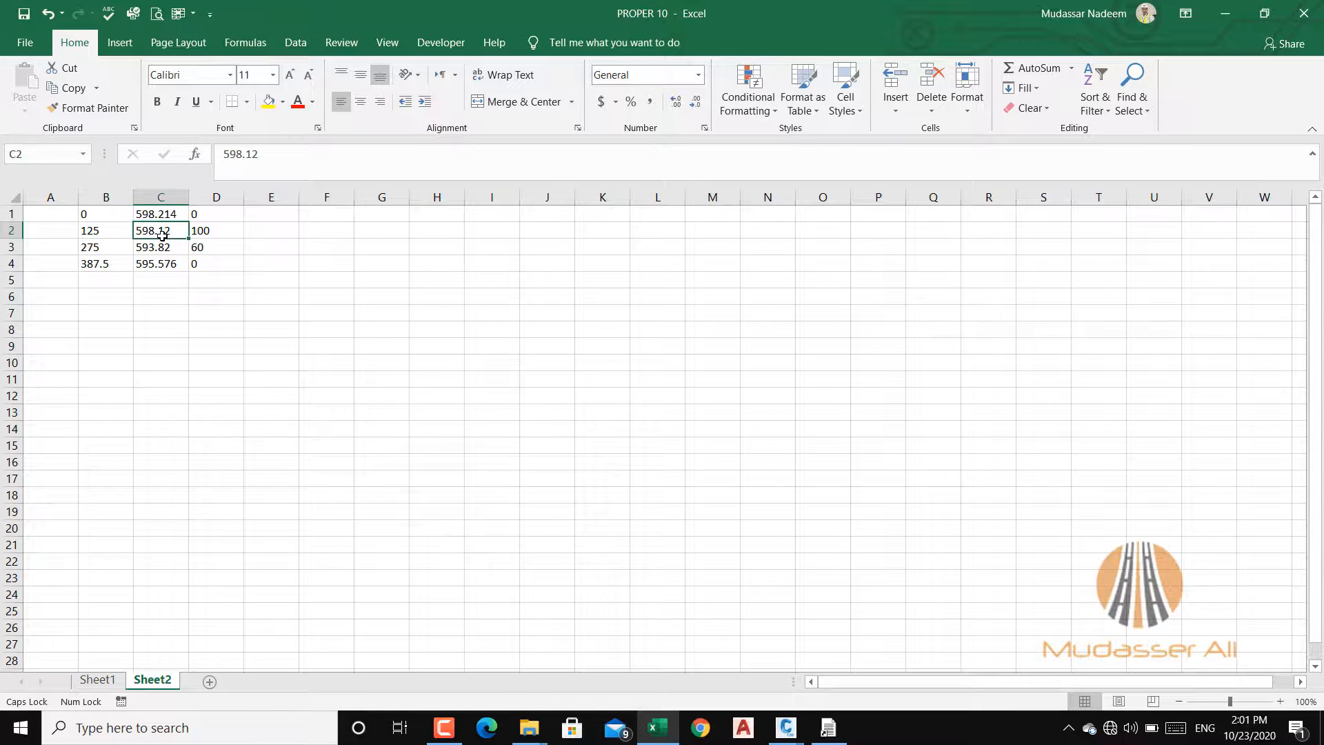
click(205, 233)
click(205, 262)
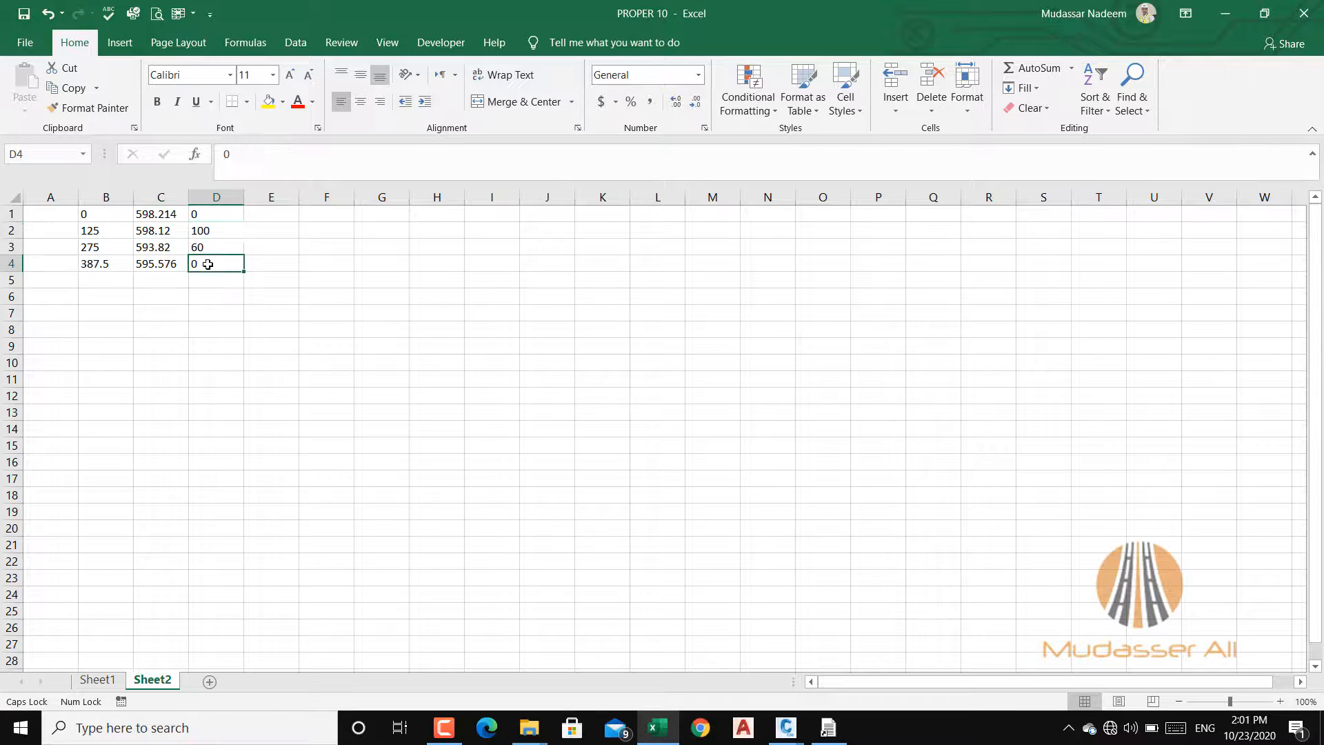
Step: Widen column E and enter the formula =CONCATENATE(B1,",",C1,",",D1) in cell E1
drag(299, 196, 382, 196)
click(304, 217)
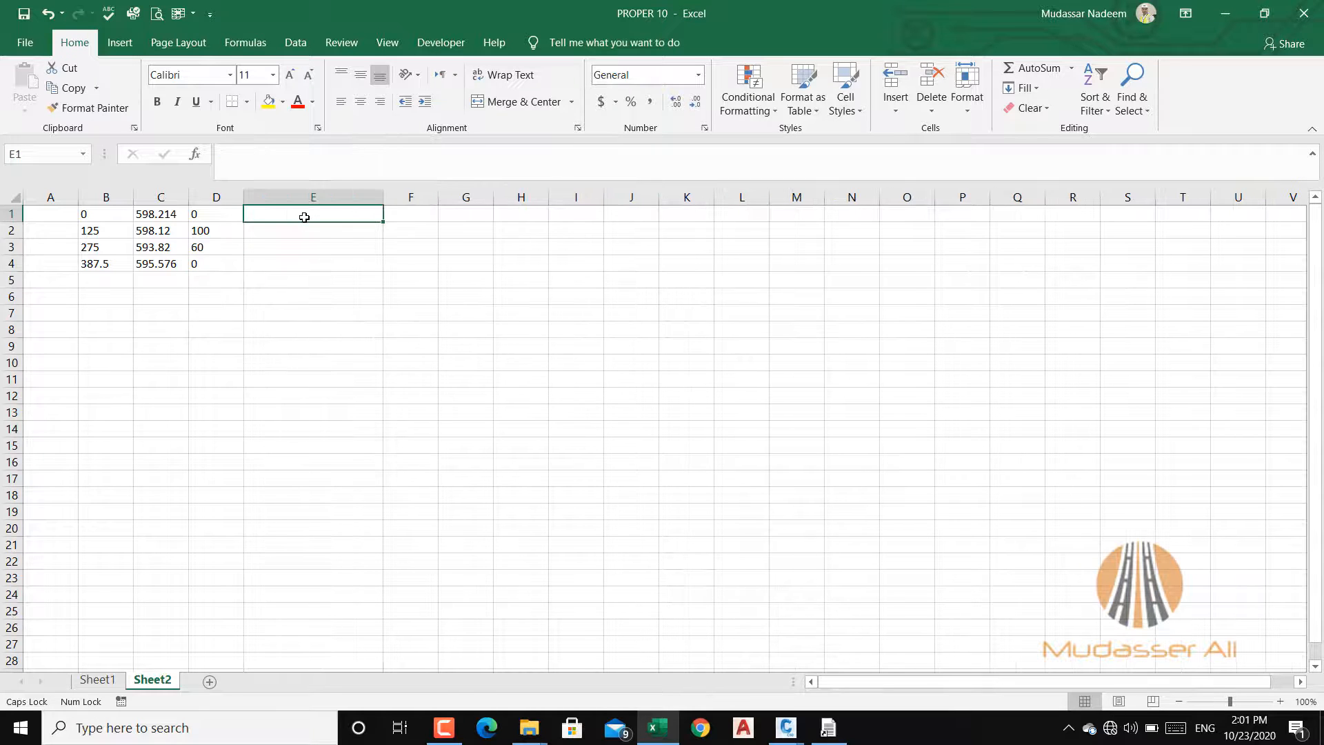
text(=)
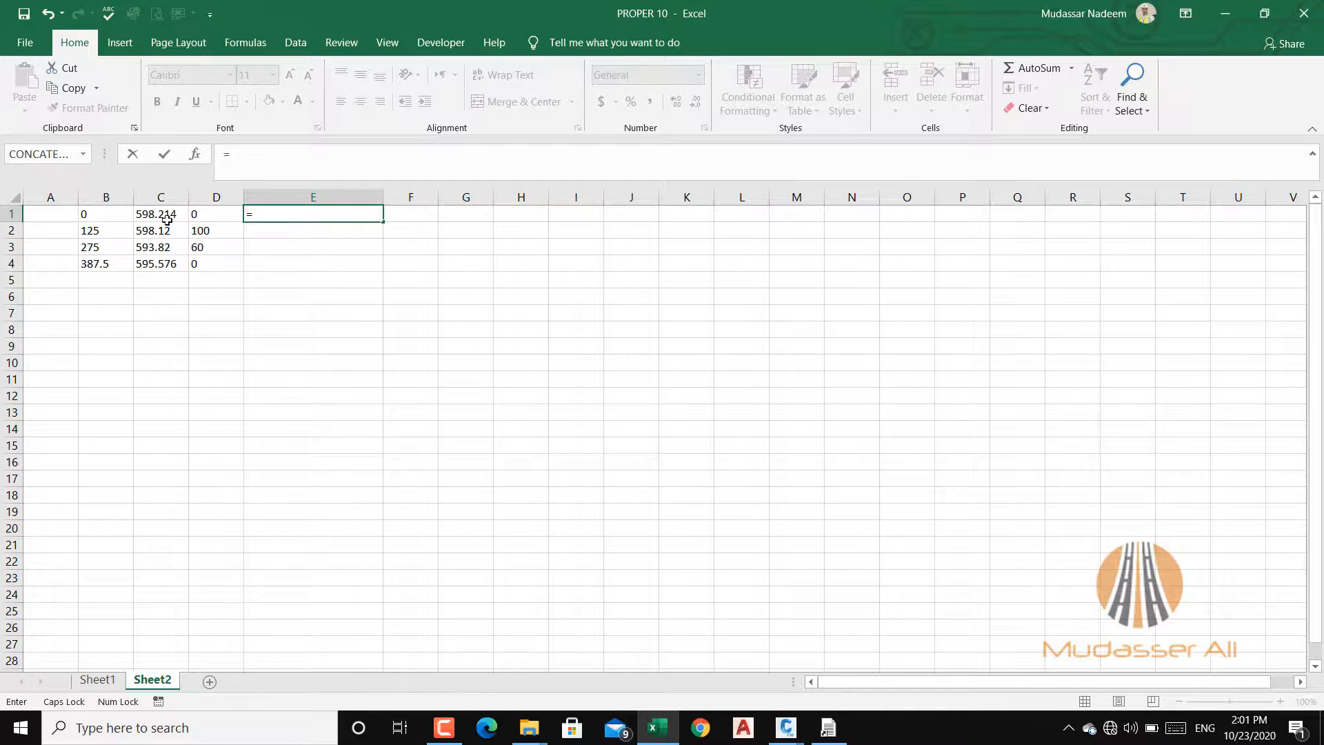
click(55, 152)
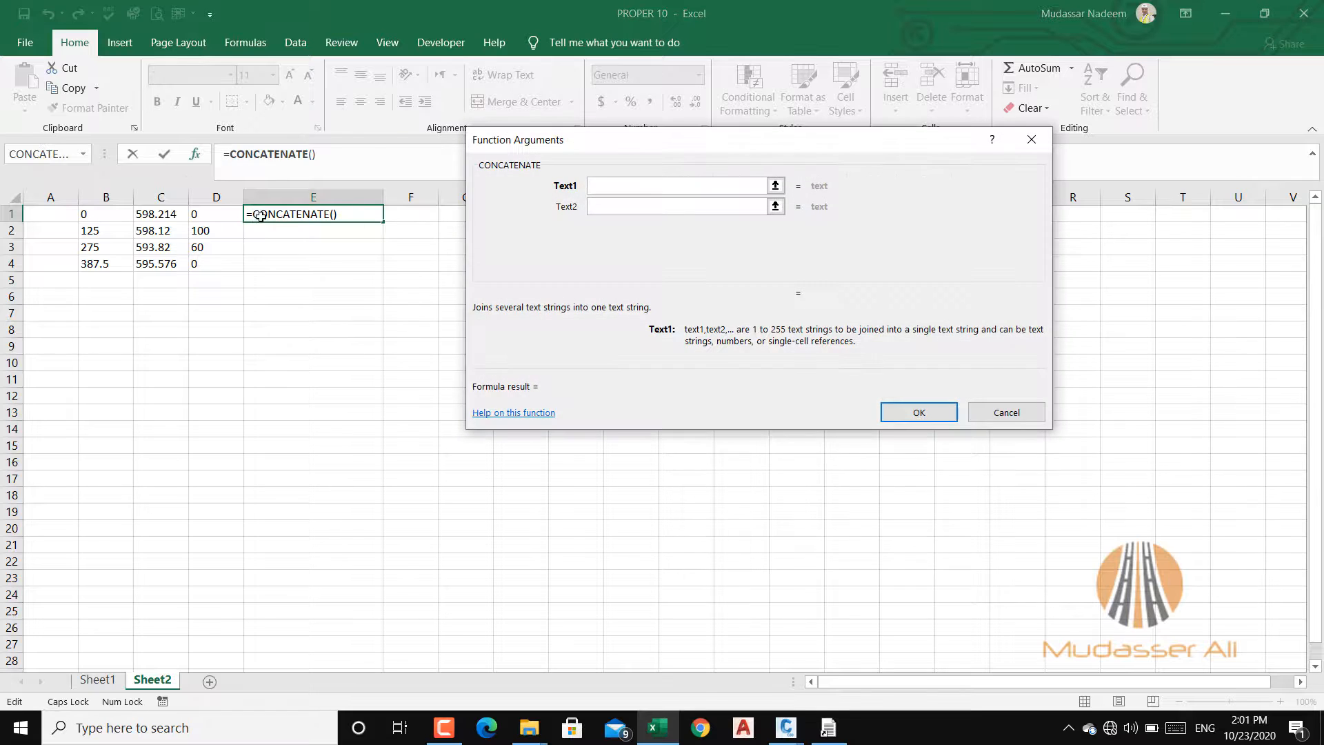
click(102, 219)
click(624, 208)
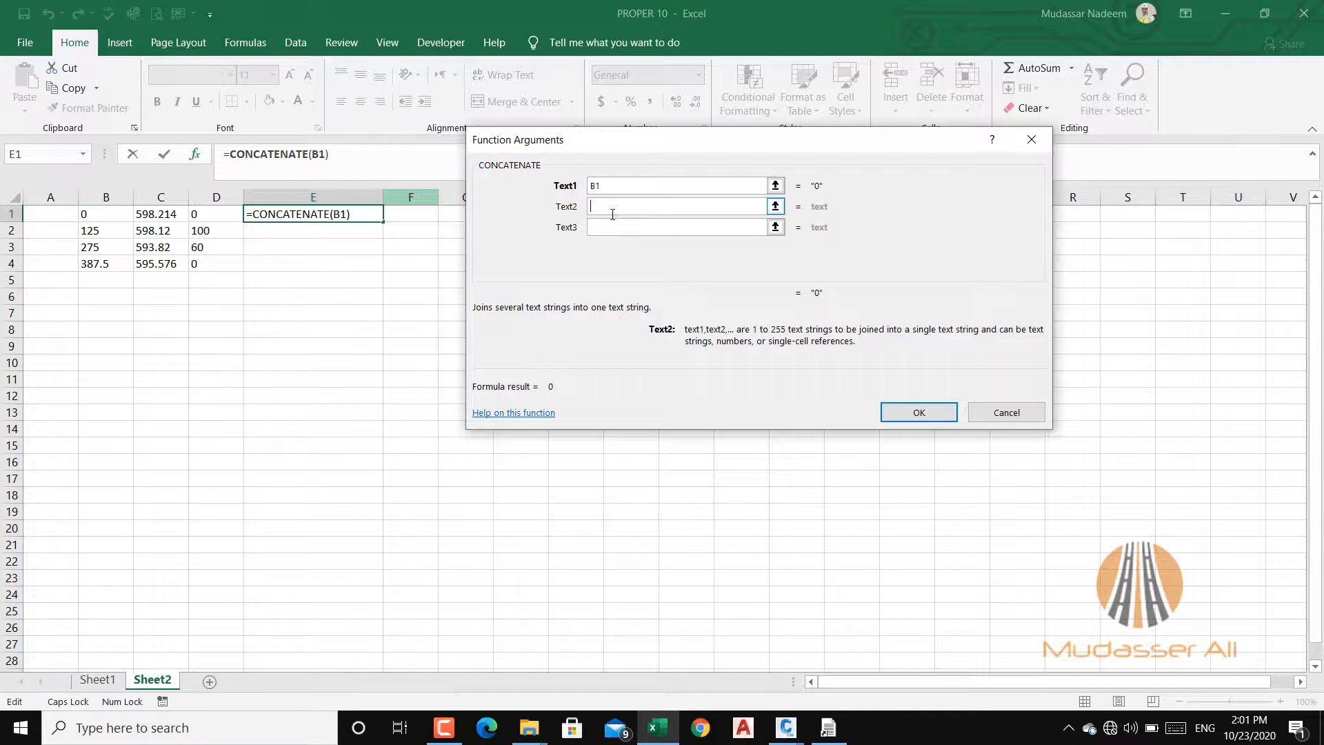
text(",")
click(604, 229)
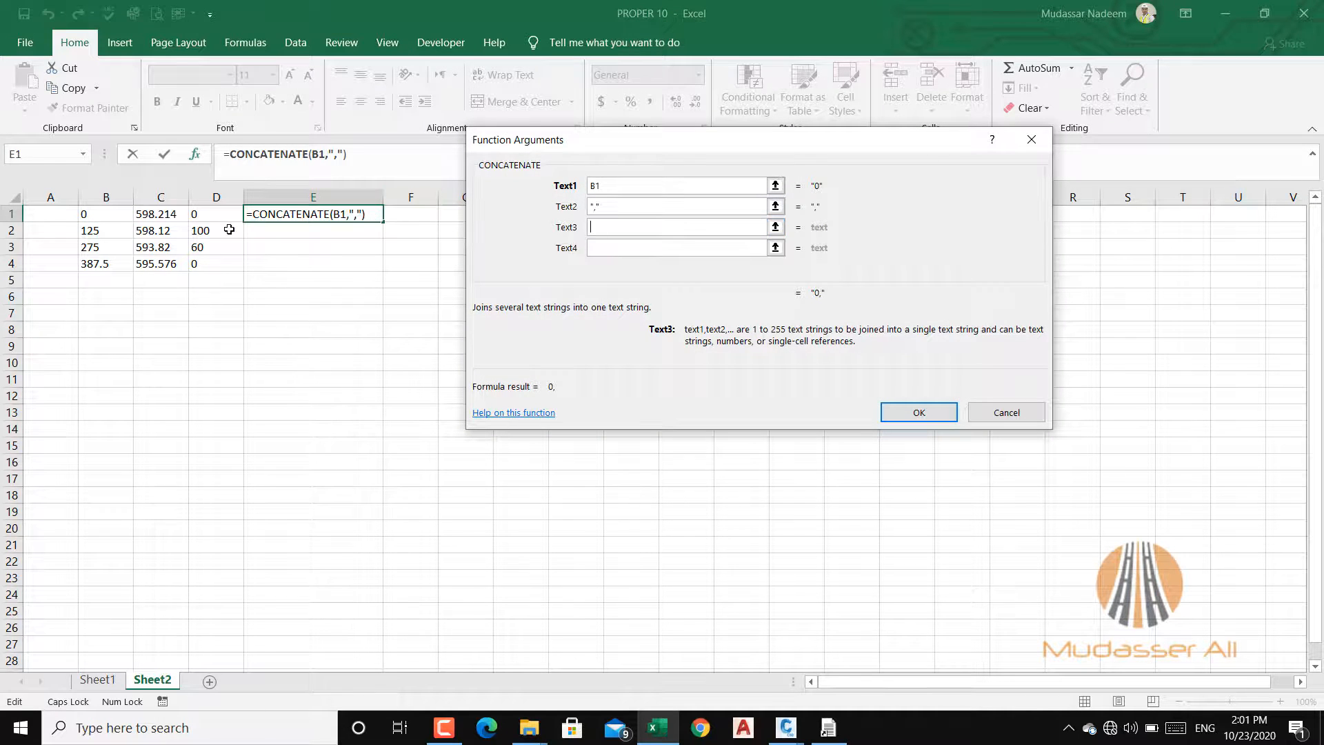
click(151, 216)
click(619, 248)
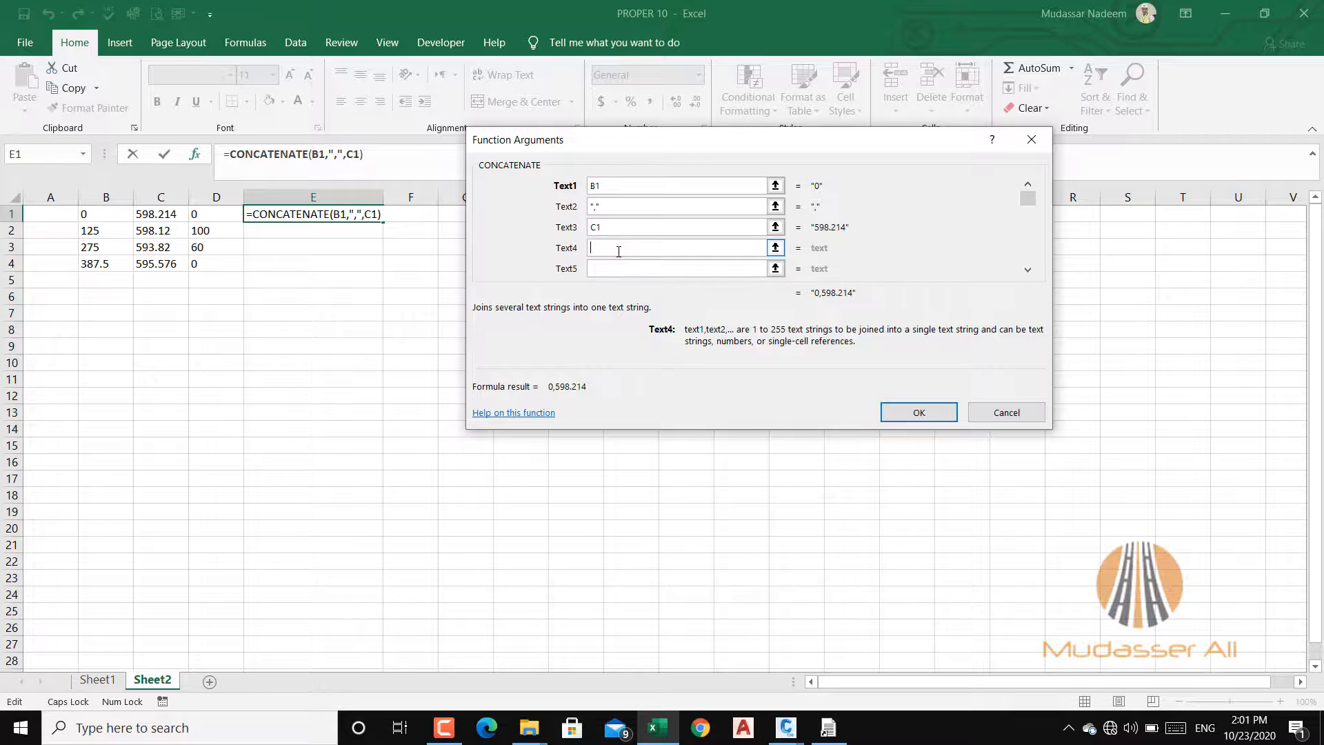
text(",")
click(607, 268)
click(203, 215)
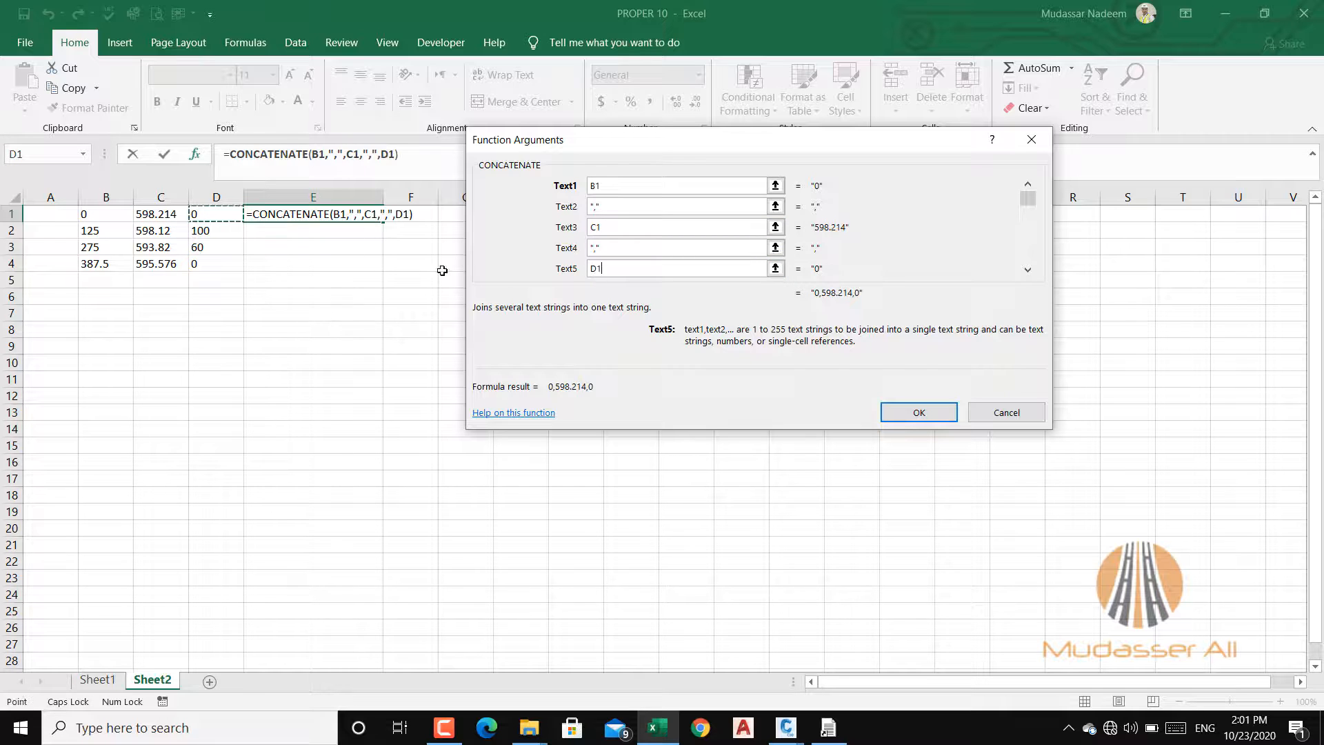
click(947, 412)
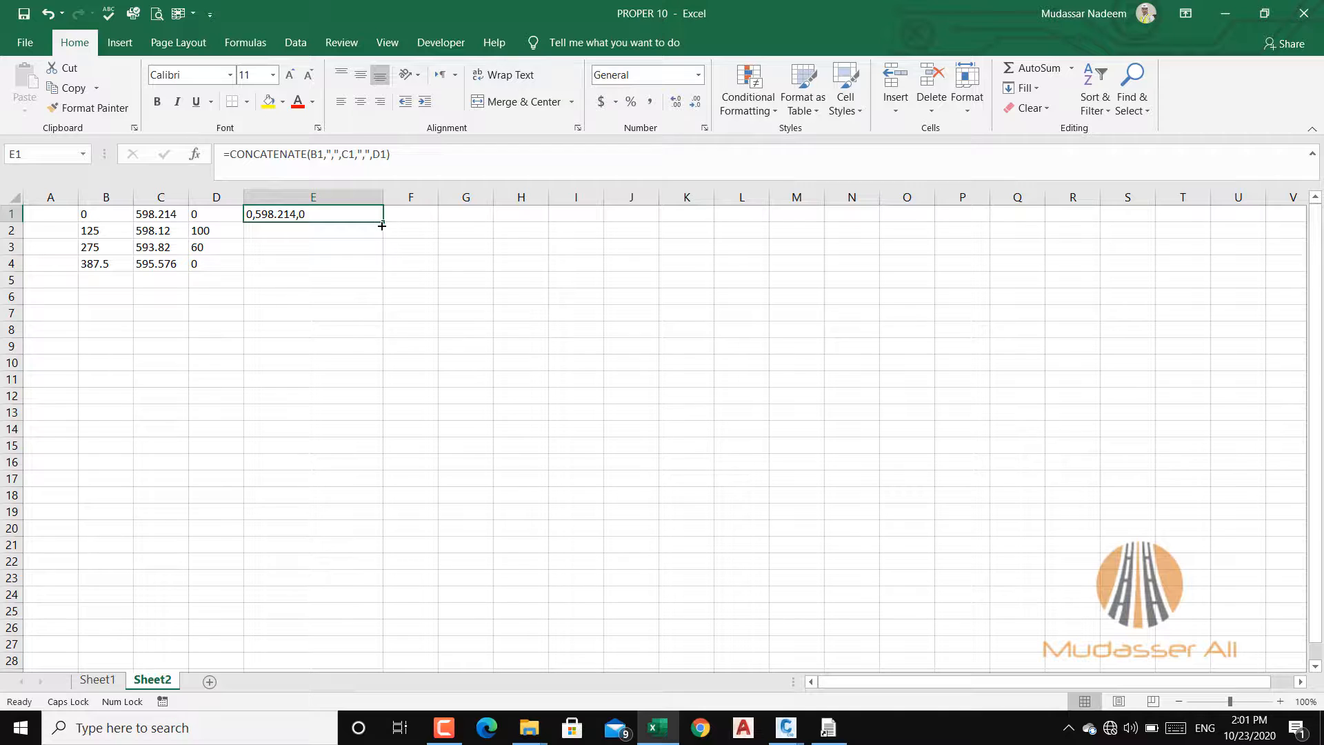
Step: Fill the concatenation formula down to E4 and copy the comma-separated rows E1:E4
drag(382, 224, 377, 275)
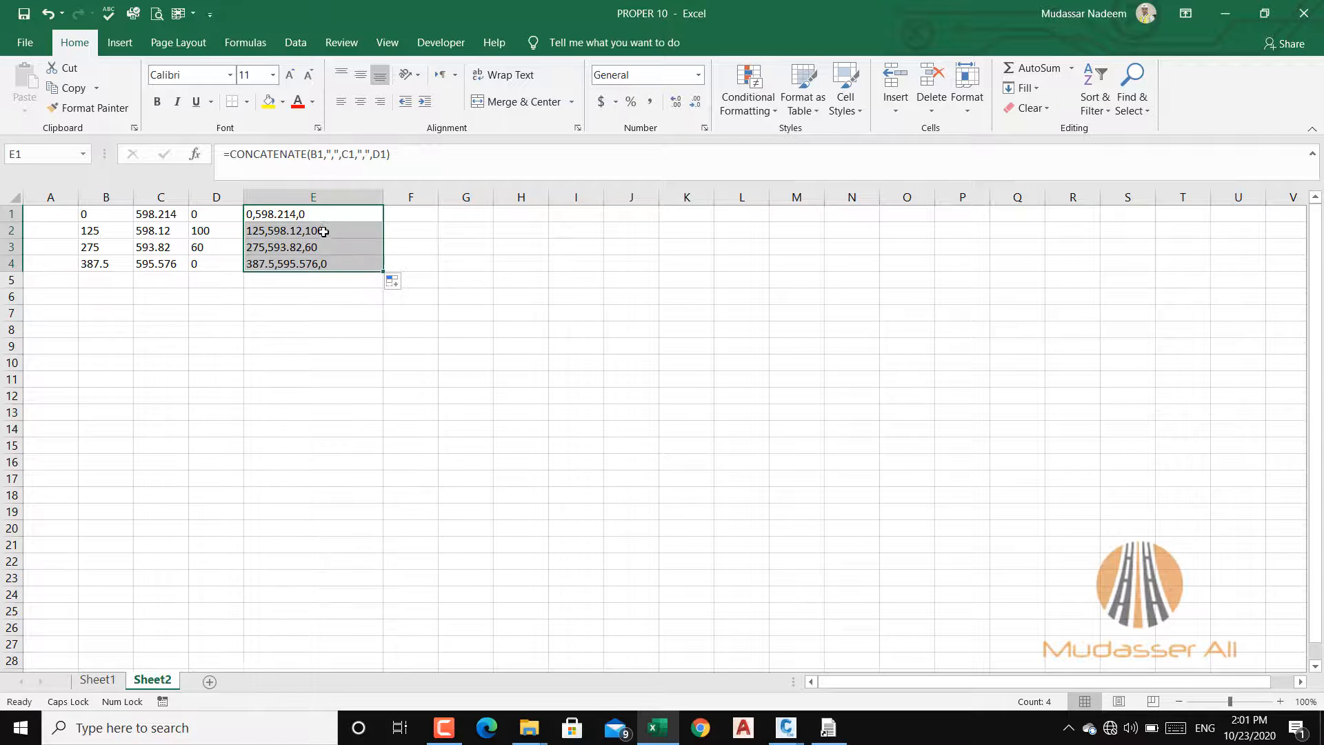
right_click(307, 218)
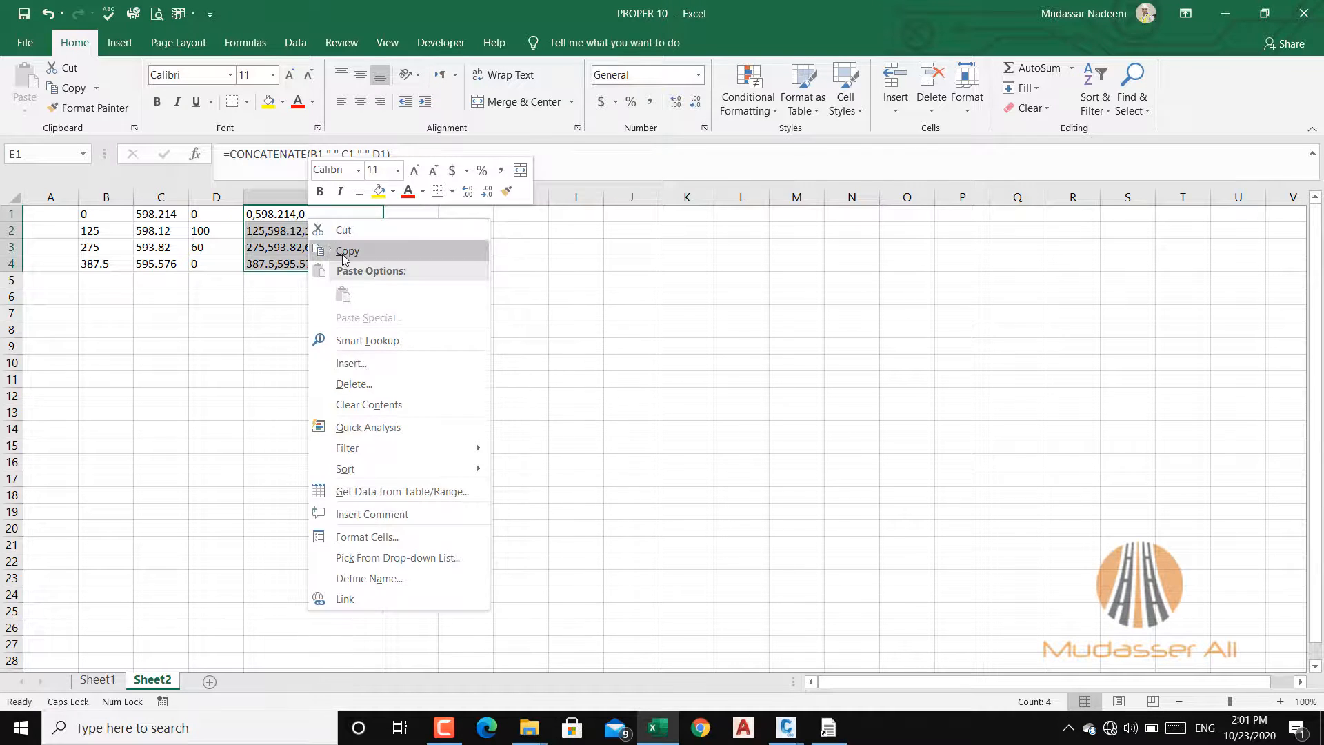
click(342, 249)
Step: Switch to the EWXP folder in File Explorer and create a new text document named PGL
click(1239, 19)
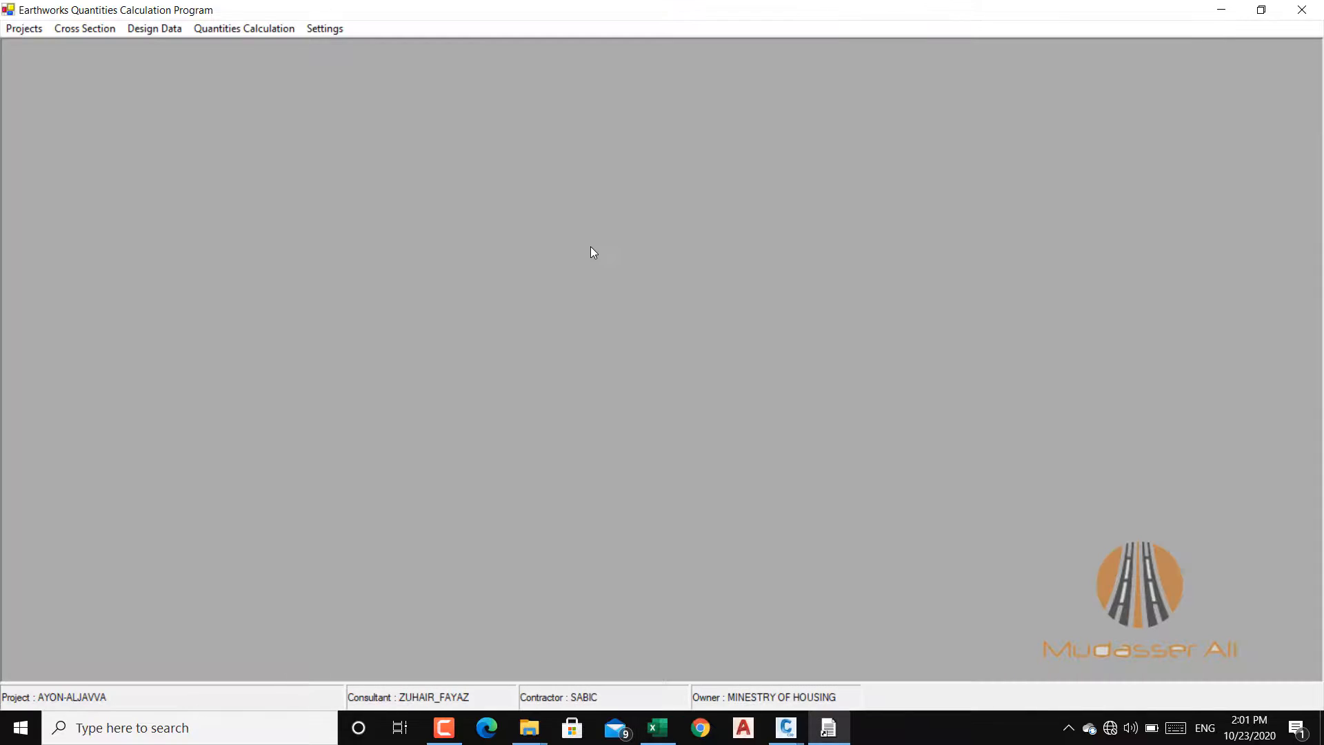
mouse_move(529, 728)
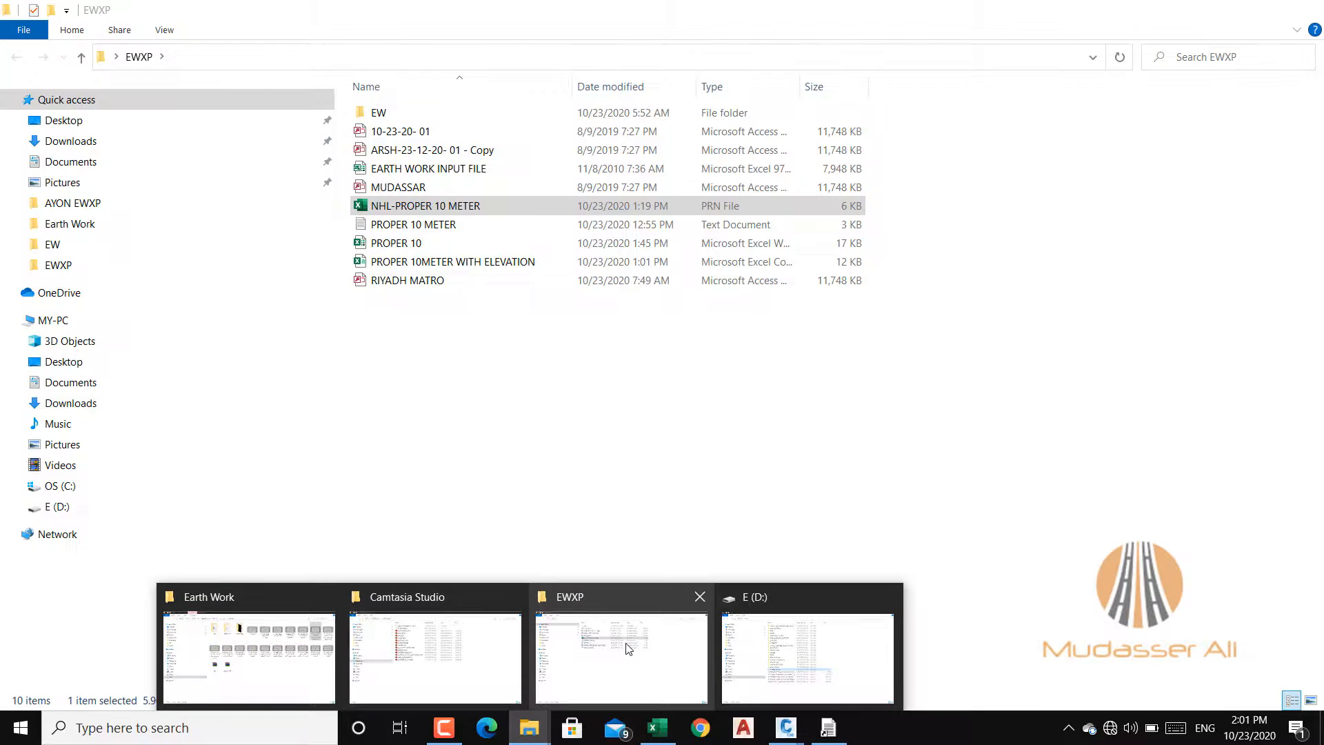
click(629, 648)
click(455, 356)
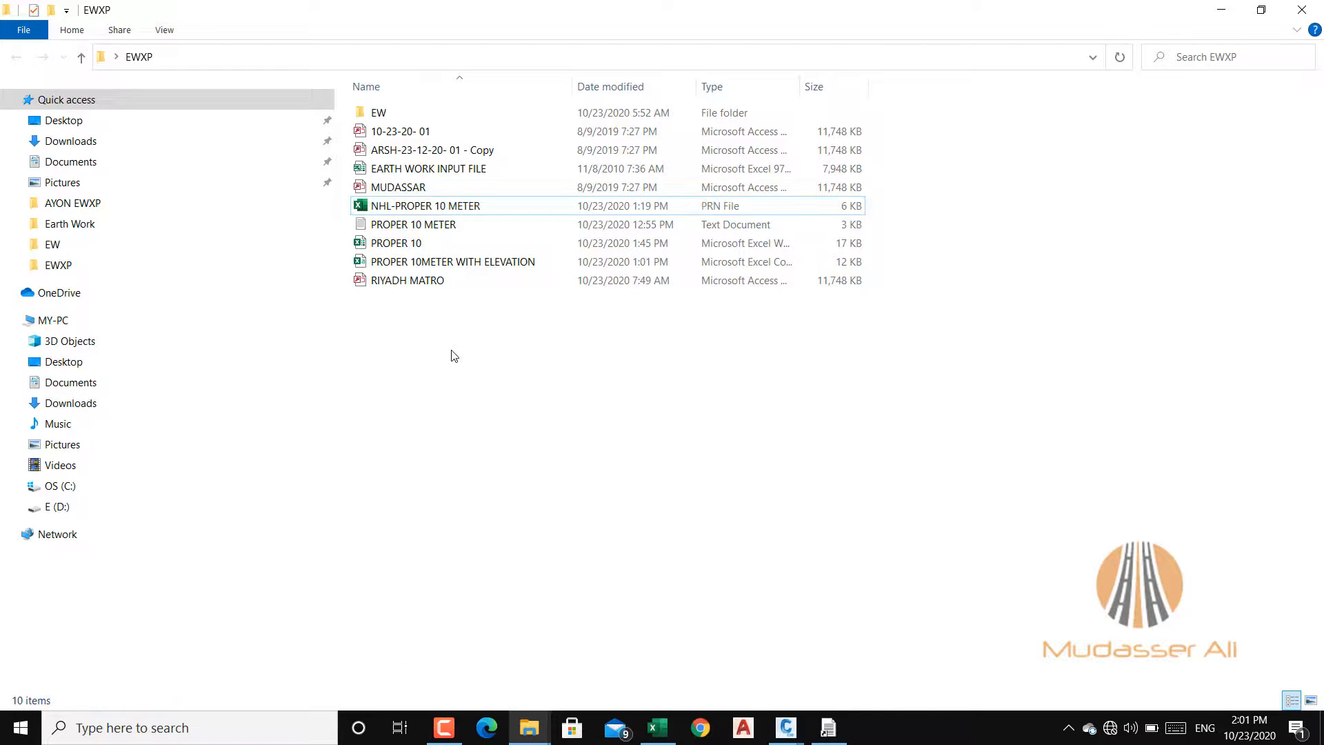
right_click(452, 350)
mouse_move(600, 561)
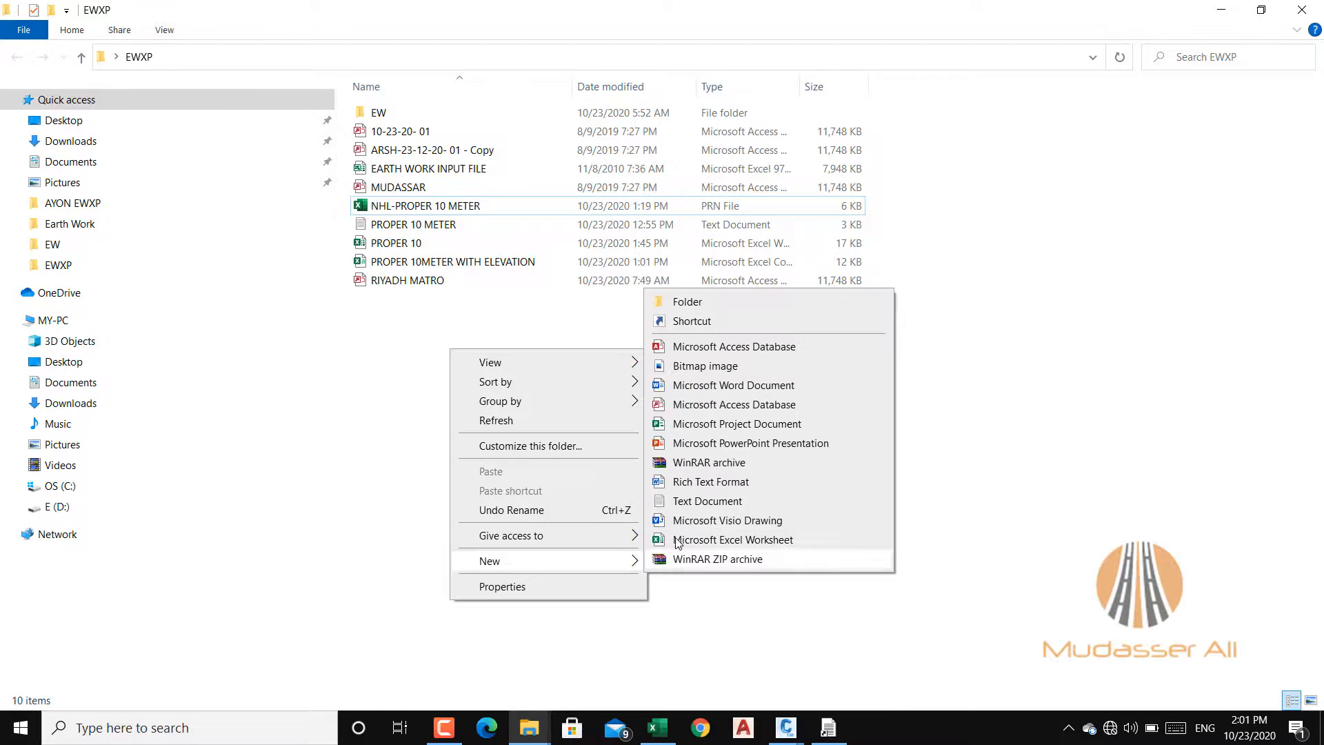
click(698, 501)
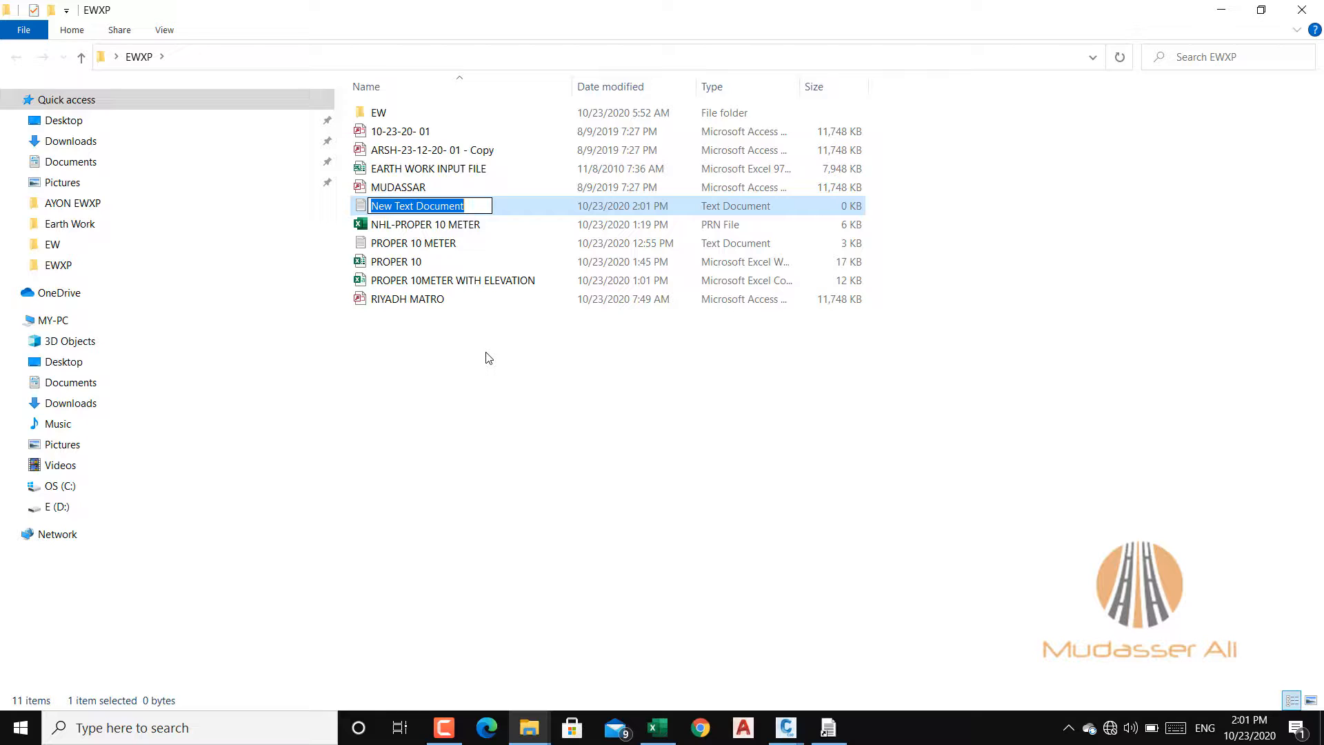
text(PGL)
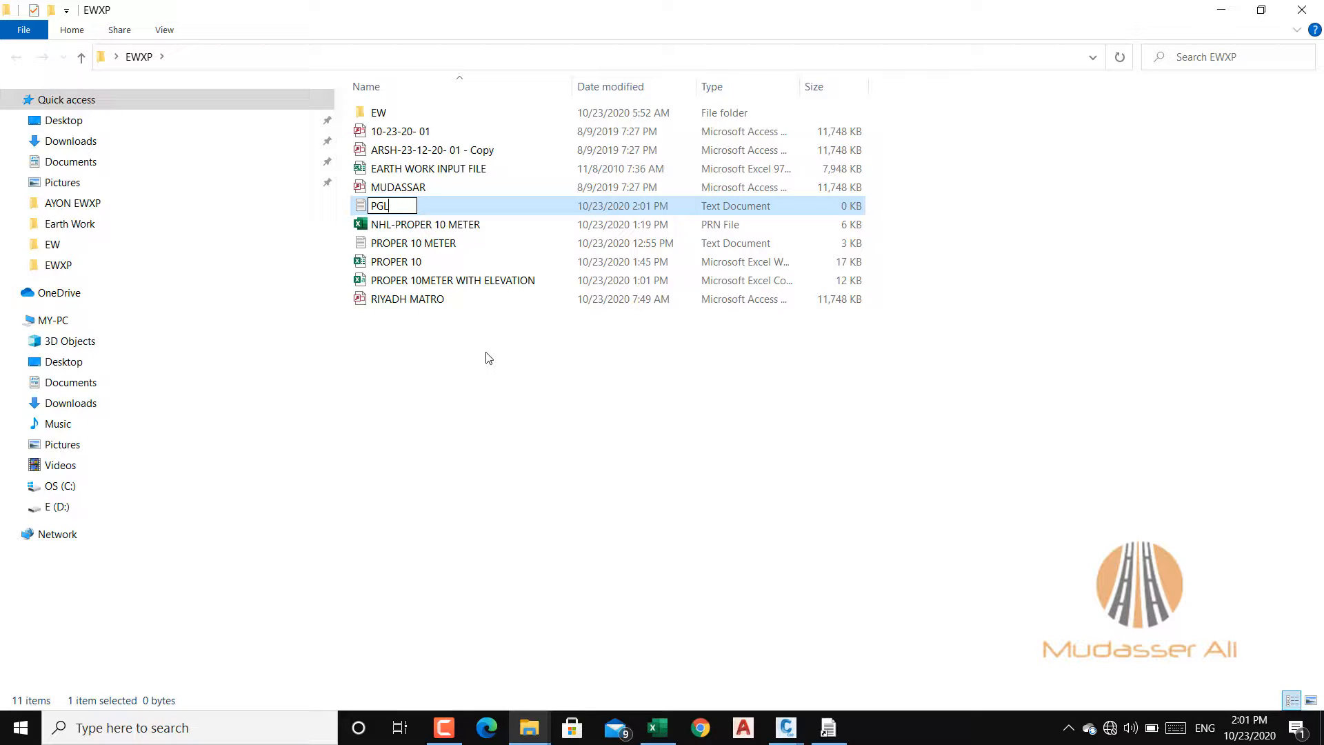
click(487, 419)
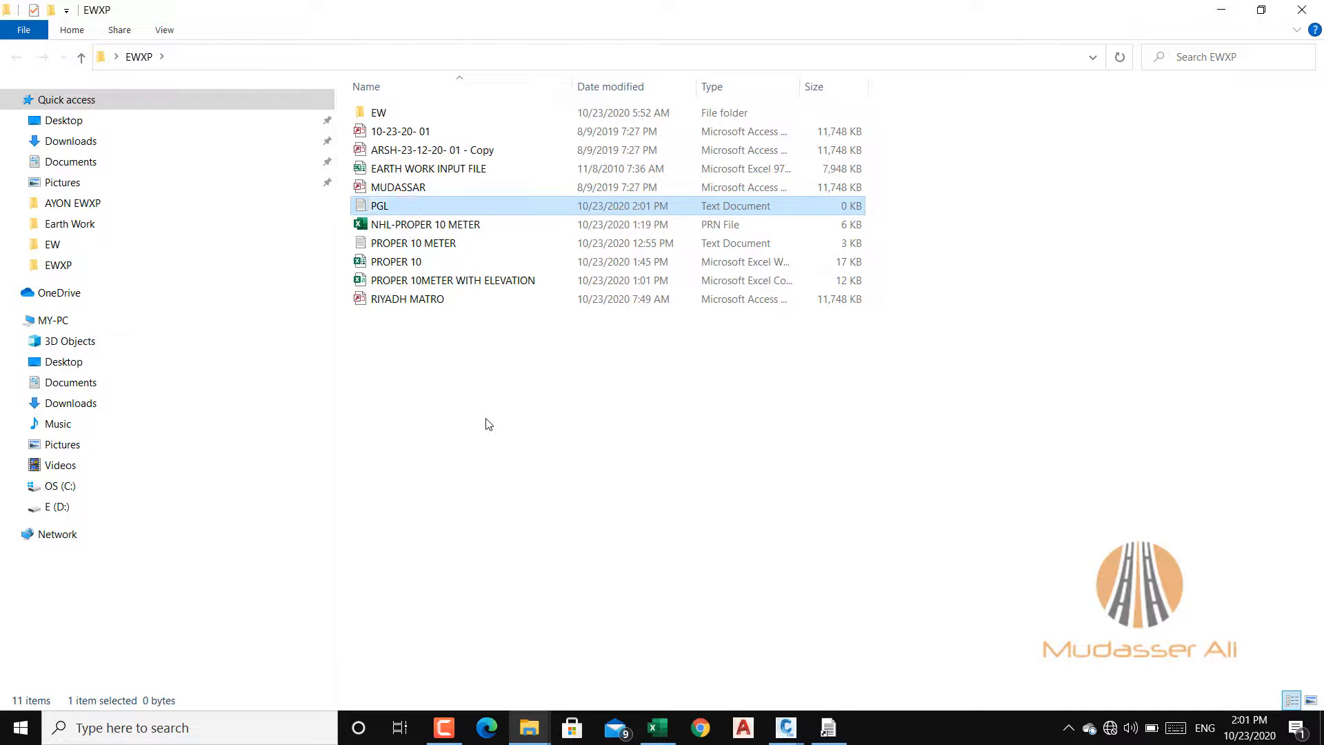
Step: Open the PGL text file in Notepad and set Notepad as the app always used for .txt files
click(363, 206)
double_click(376, 209)
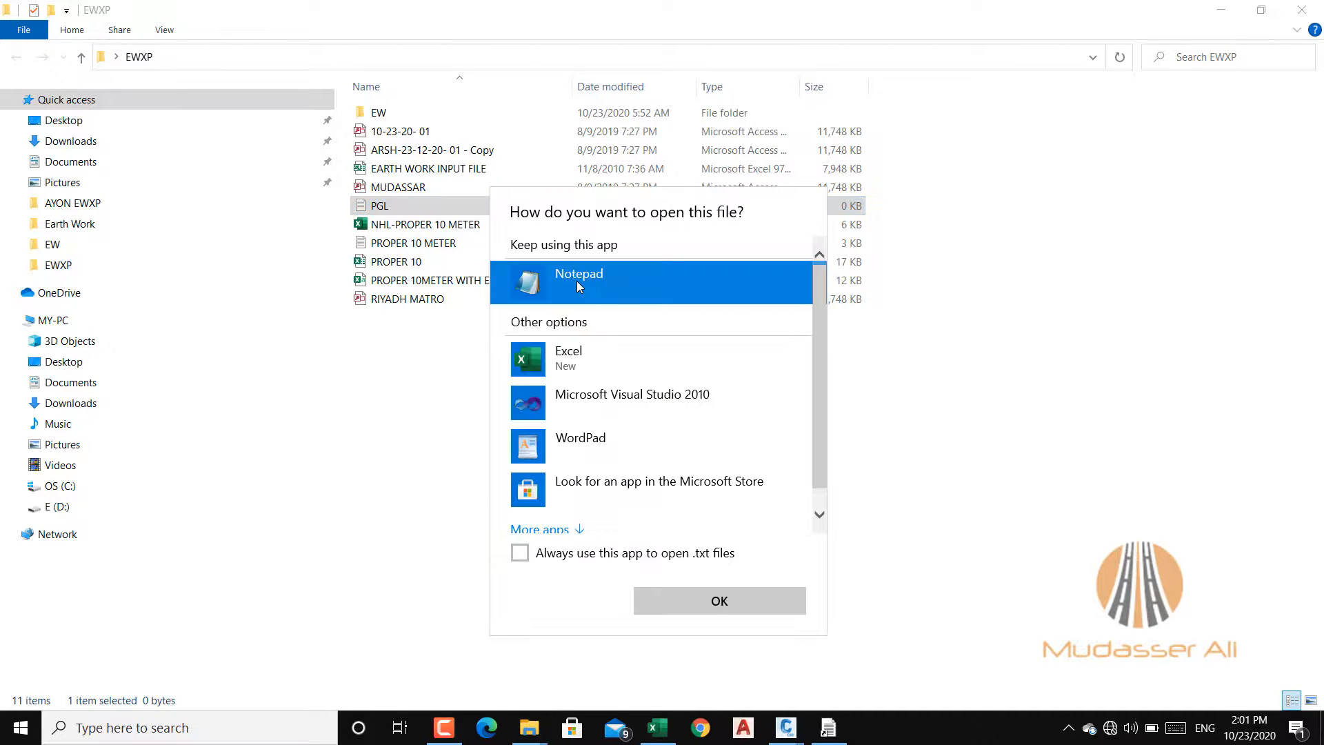
click(520, 552)
click(672, 599)
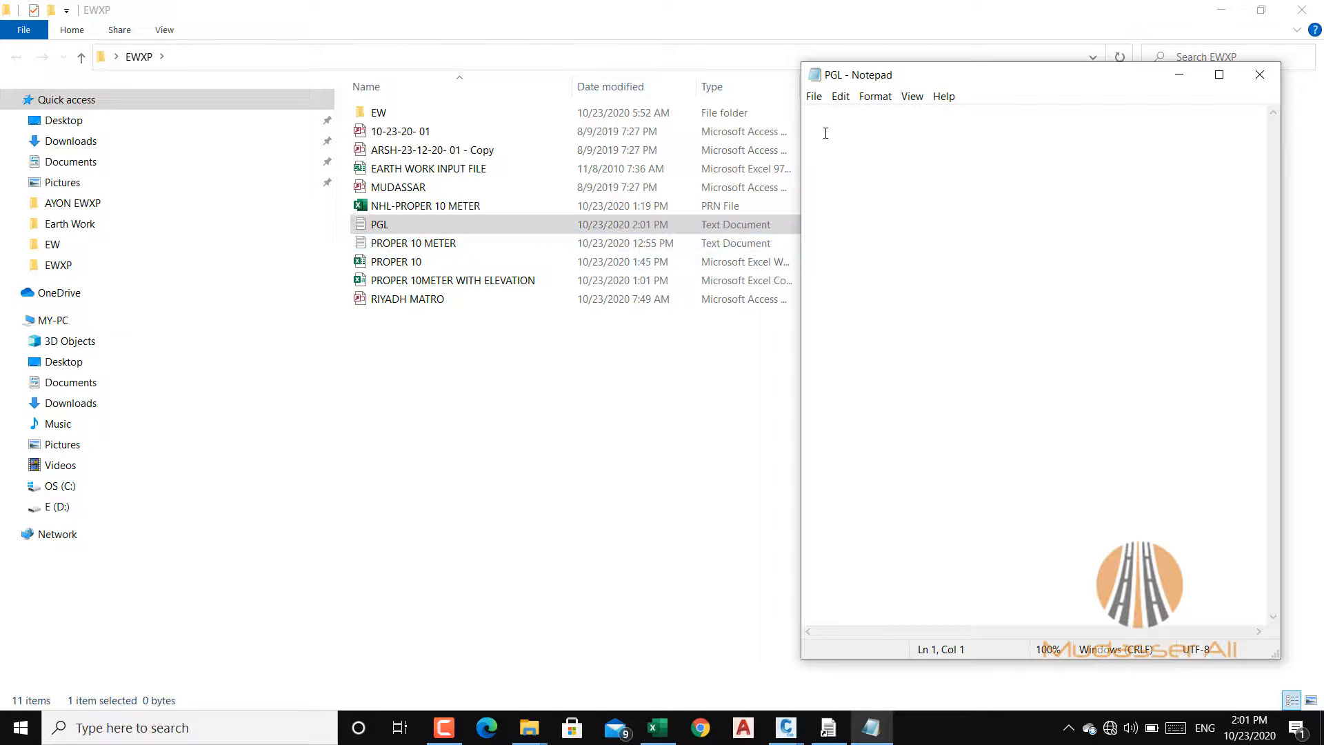
Step: Paste the comma-separated PVI rows into PGL, add END as the last line, then save and close the file
right_click(824, 123)
click(859, 186)
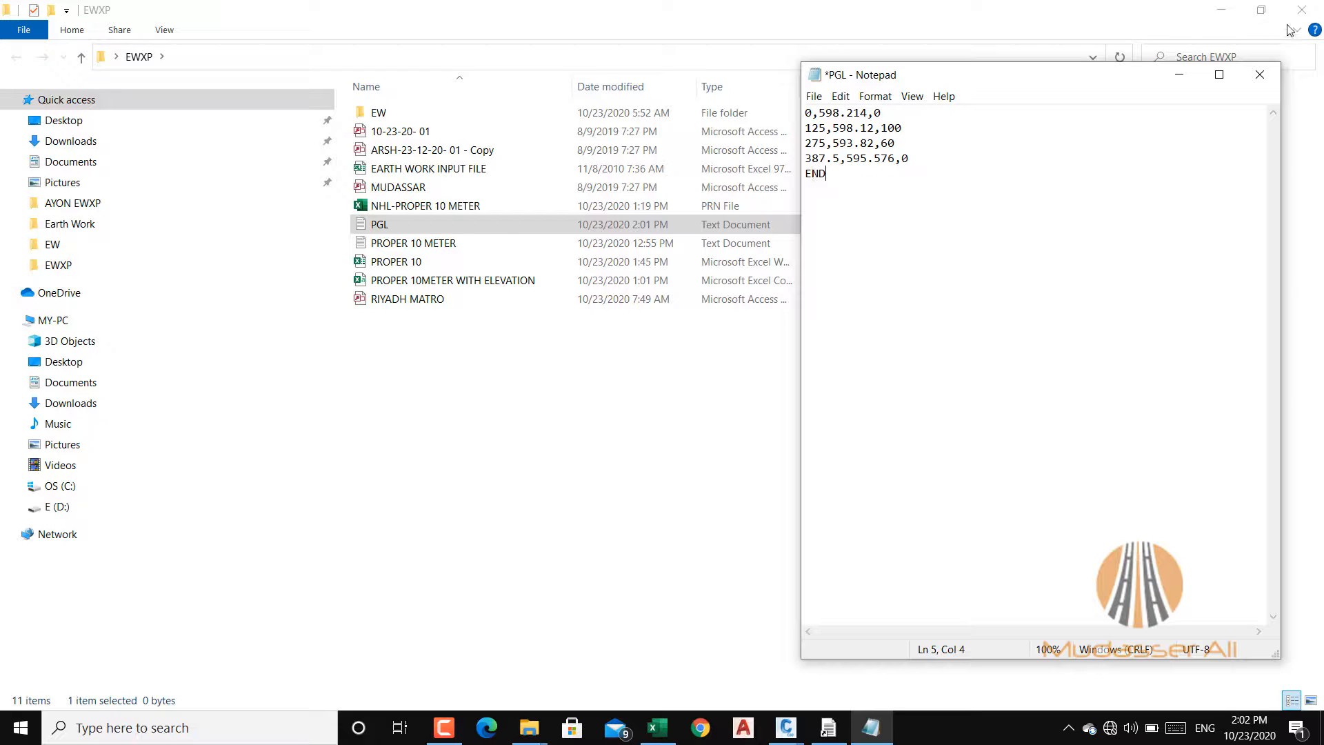
key(ctrl+s)
click(1259, 76)
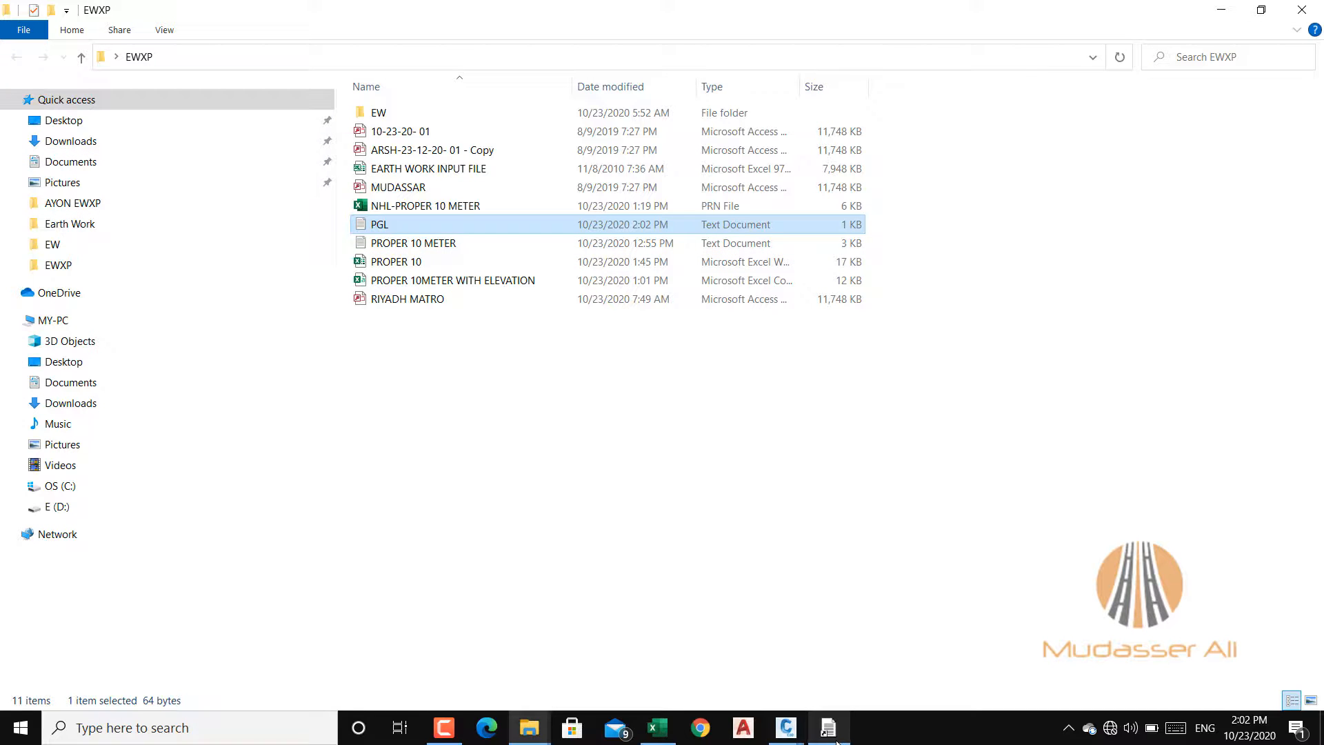
Step: Switch to the Earthworks Quantities Calculation Program, look at the Variables Entry form for design variables, and close it
click(444, 729)
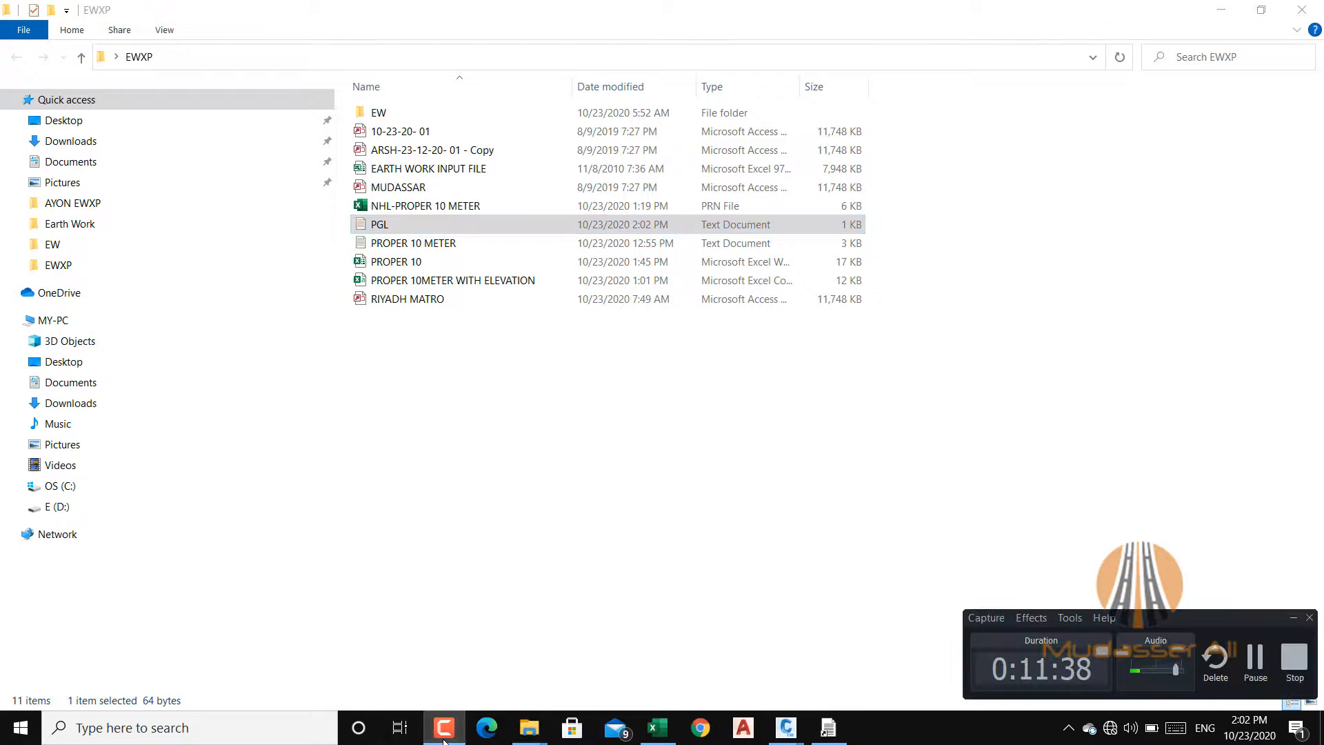
click(444, 729)
click(828, 728)
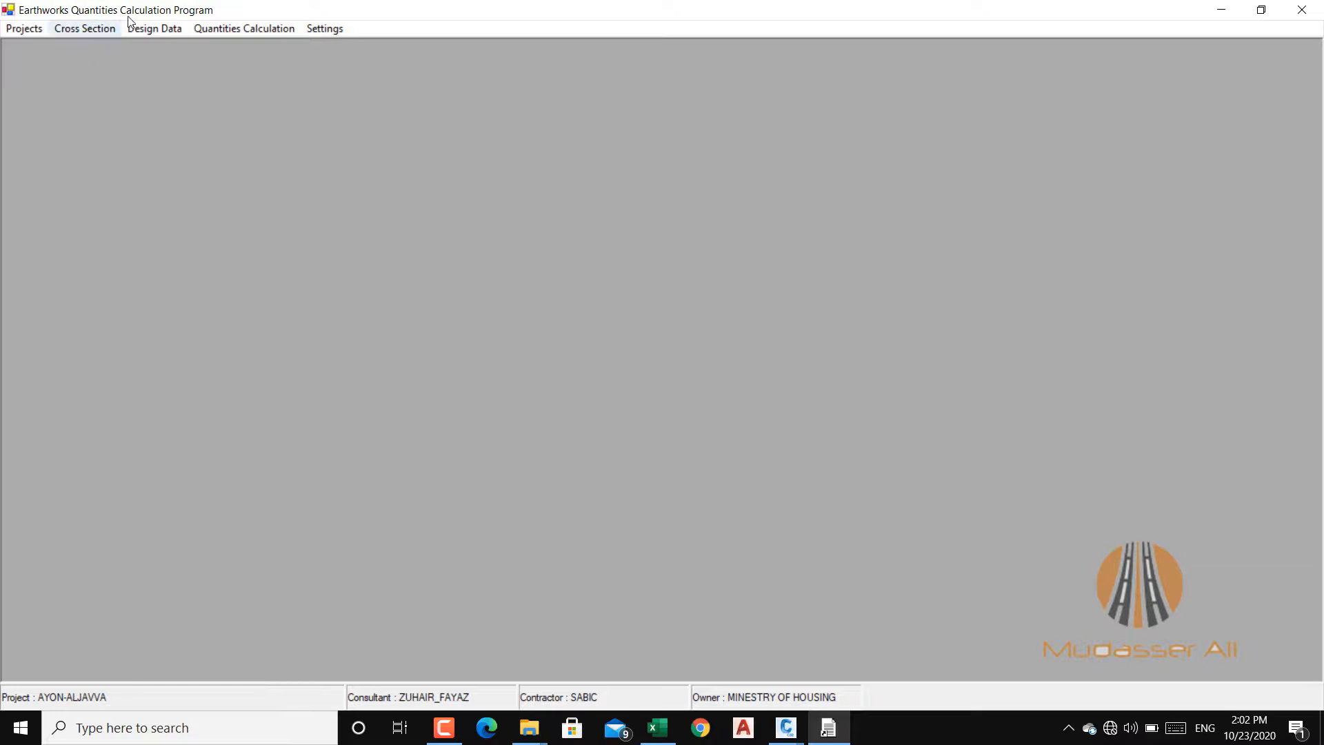
click(147, 32)
mouse_move(274, 128)
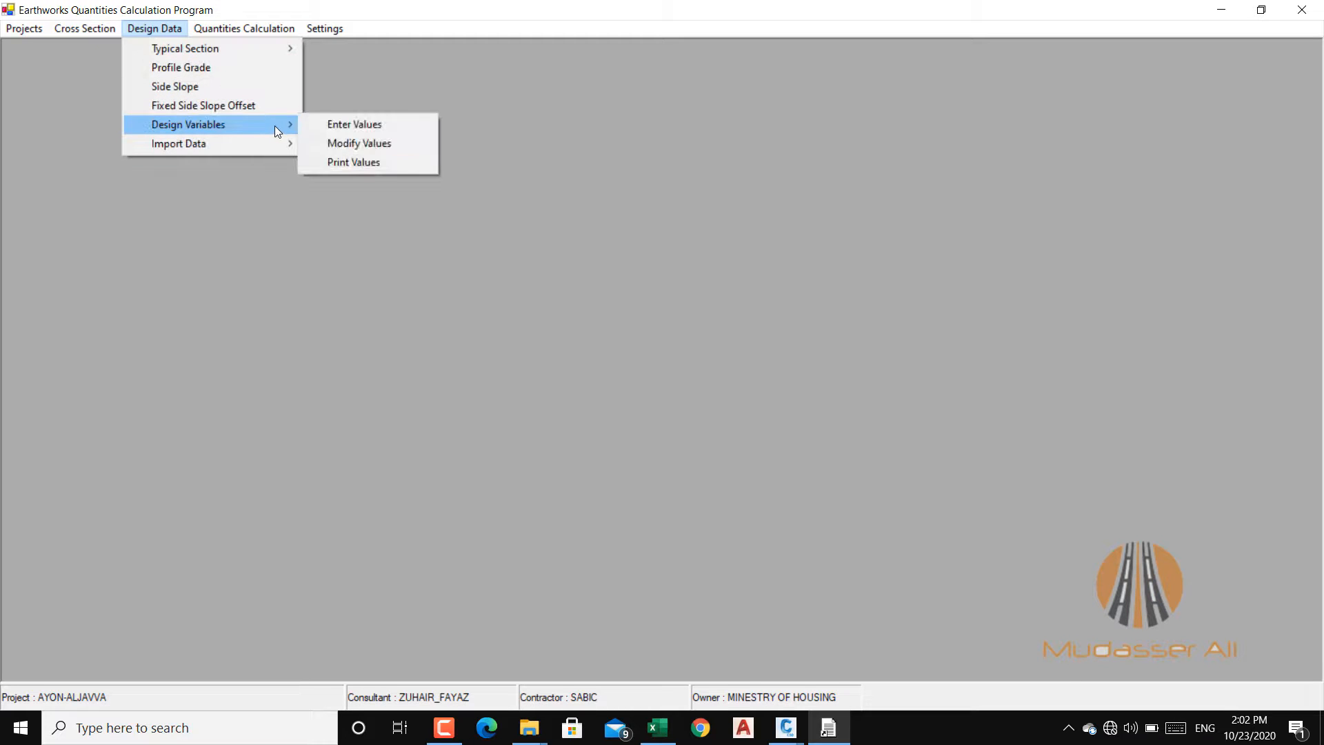
click(369, 126)
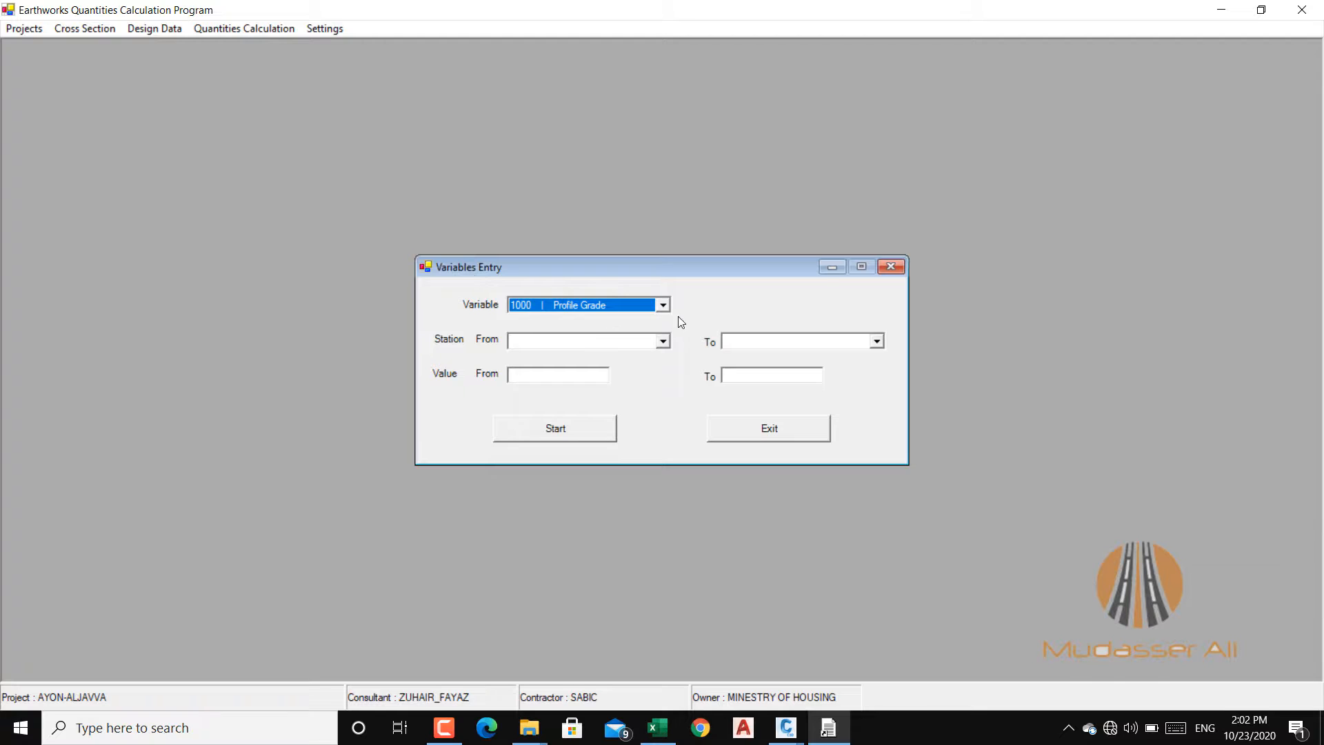
click(891, 267)
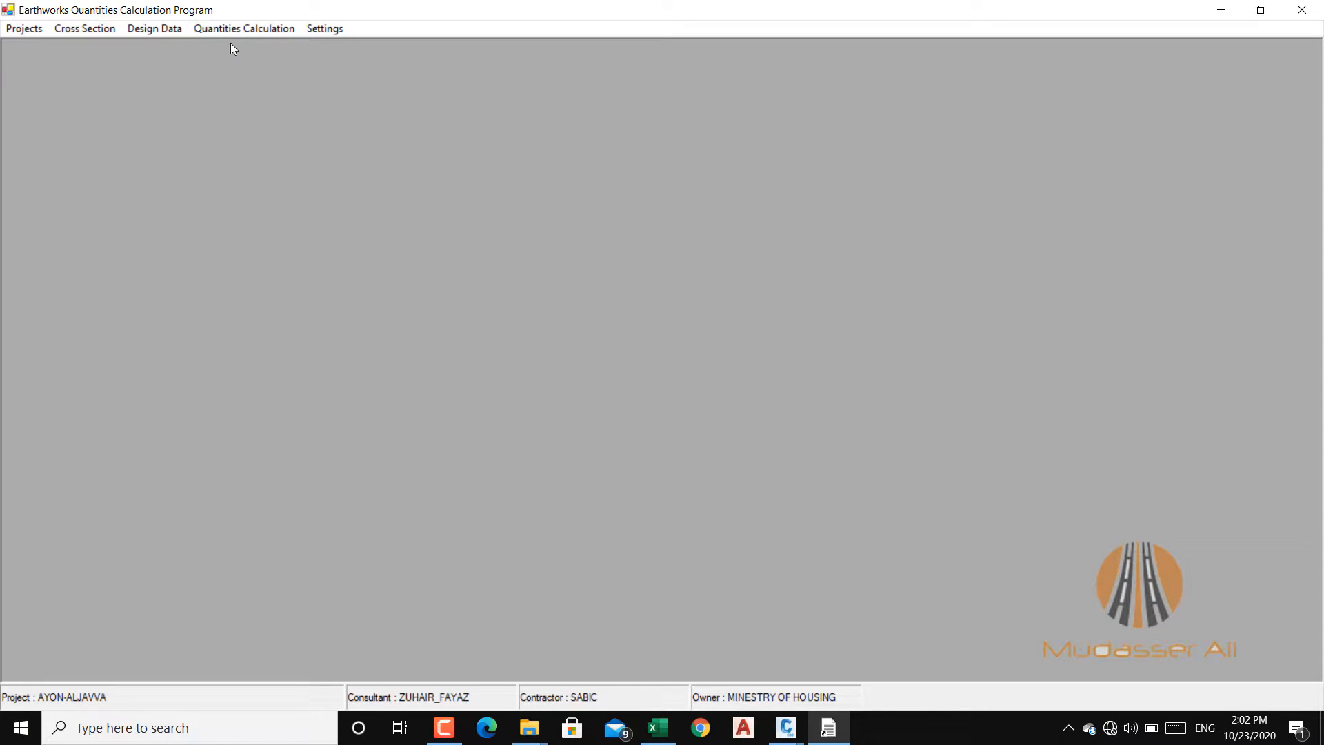
Step: Open the design variables for modification and review the Profile Grade values from the first to the last station
click(142, 29)
mouse_move(283, 125)
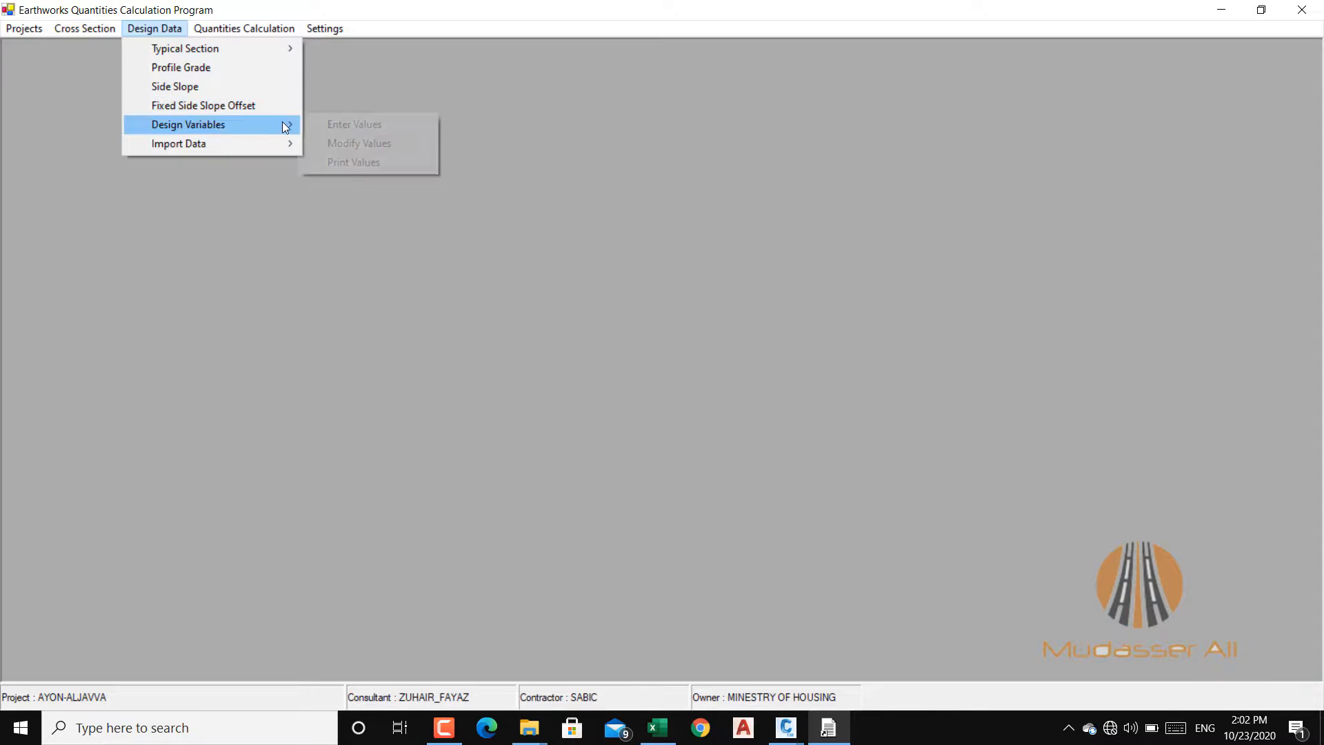
click(347, 143)
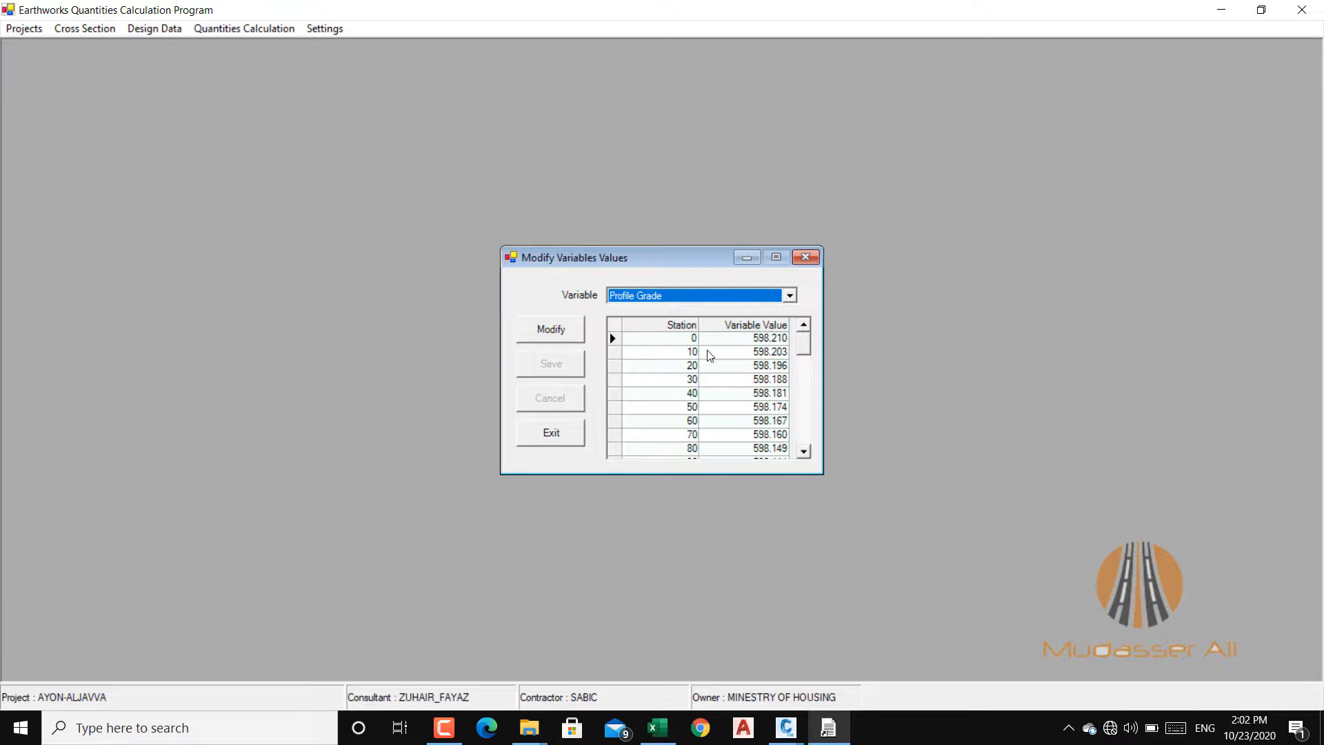
scroll(751, 399, down, 4)
scroll(737, 396, down, 7)
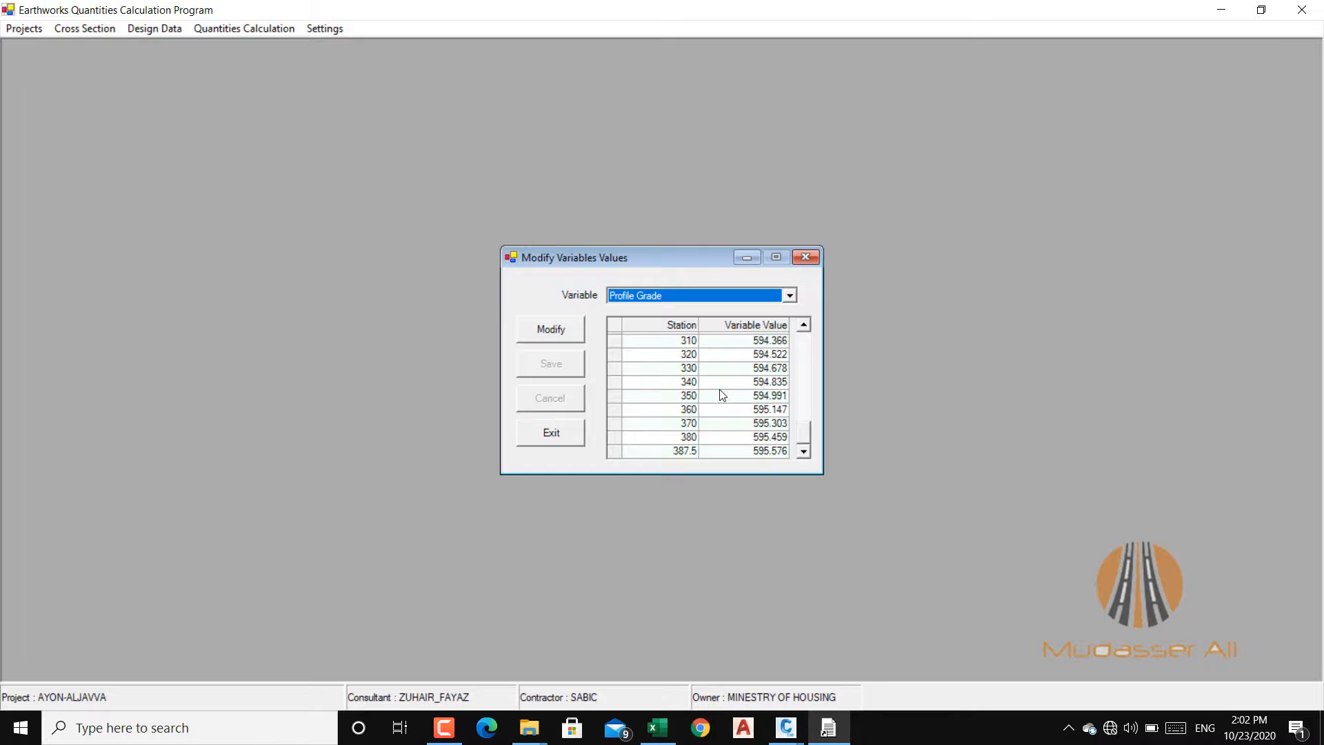
scroll(648, 353, up, 9)
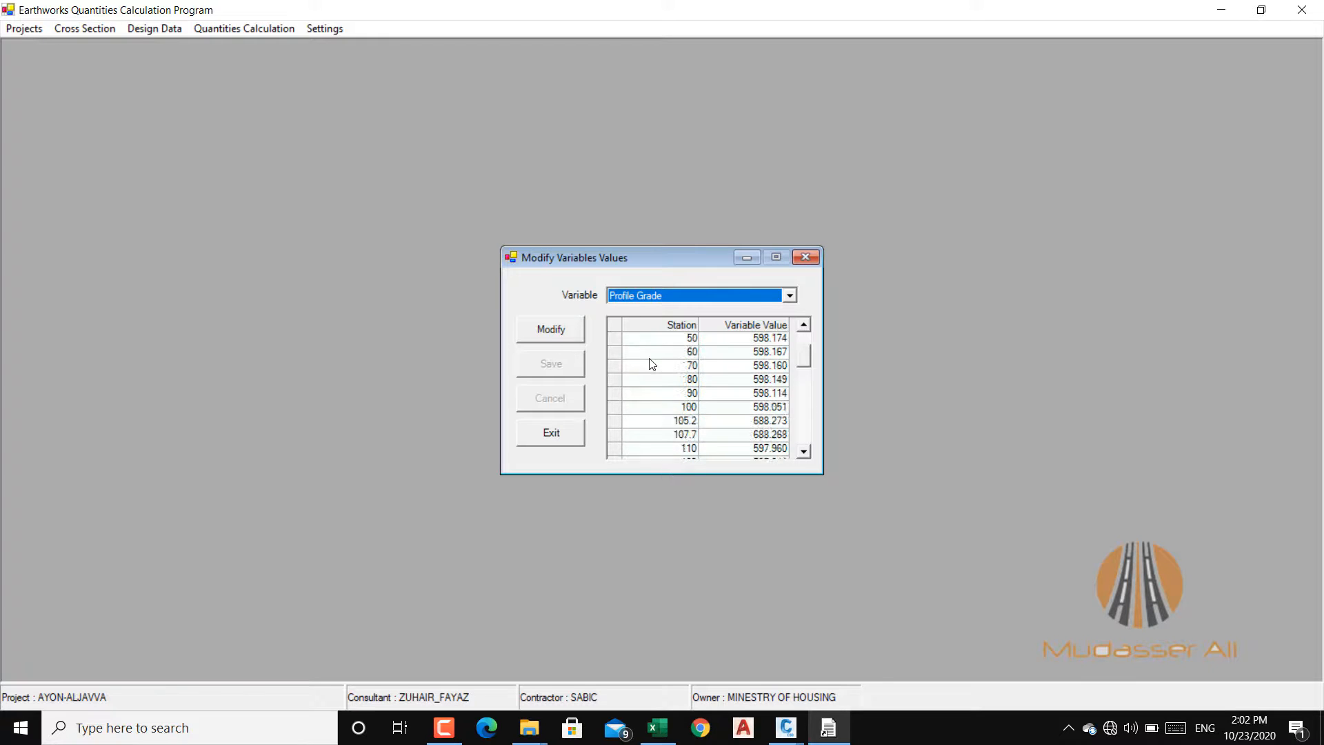
scroll(652, 364, up, 2)
click(569, 337)
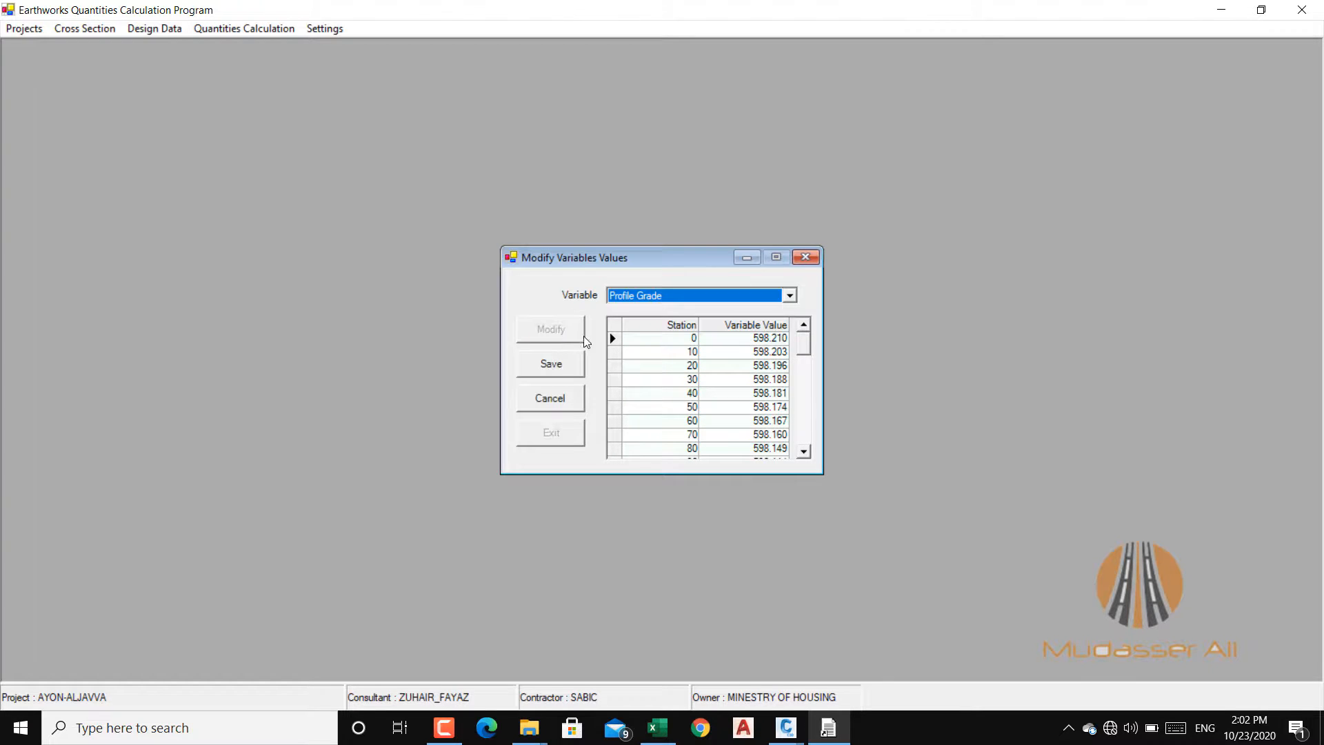
click(613, 338)
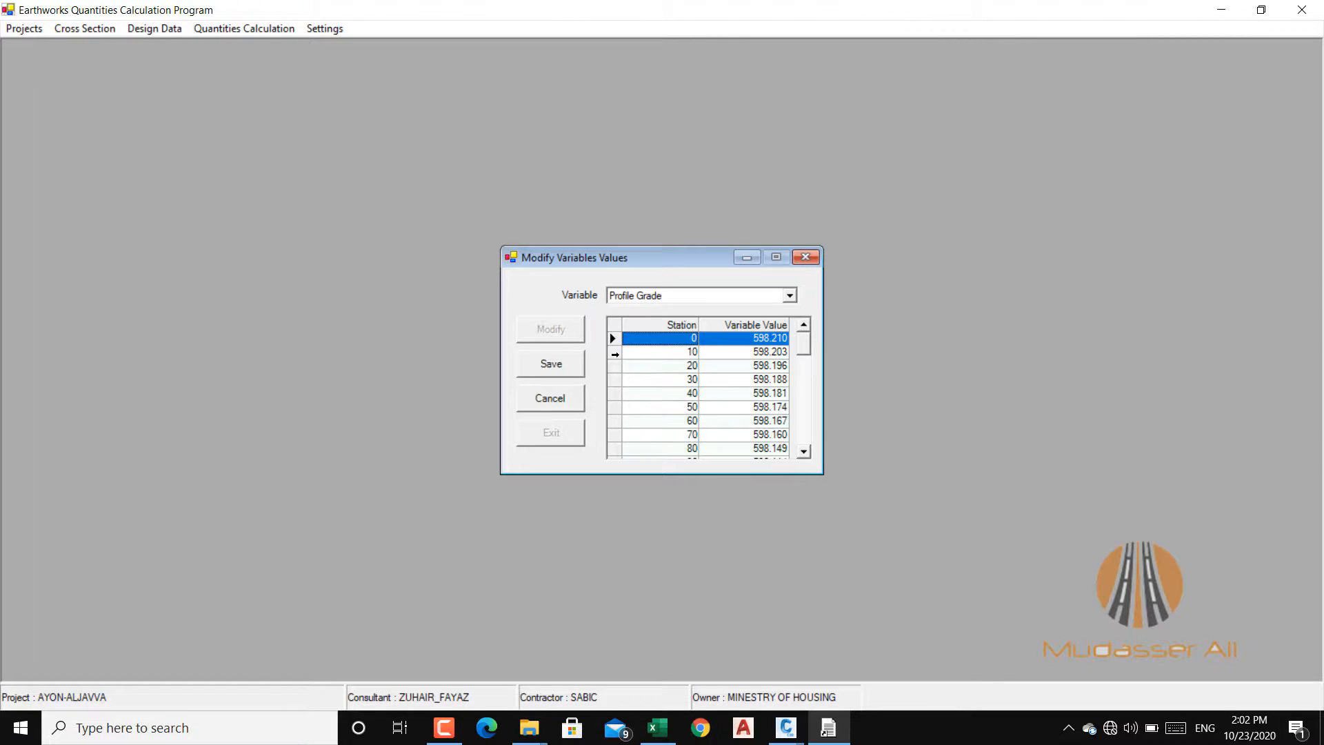
click(614, 353)
drag(625, 369, 618, 344)
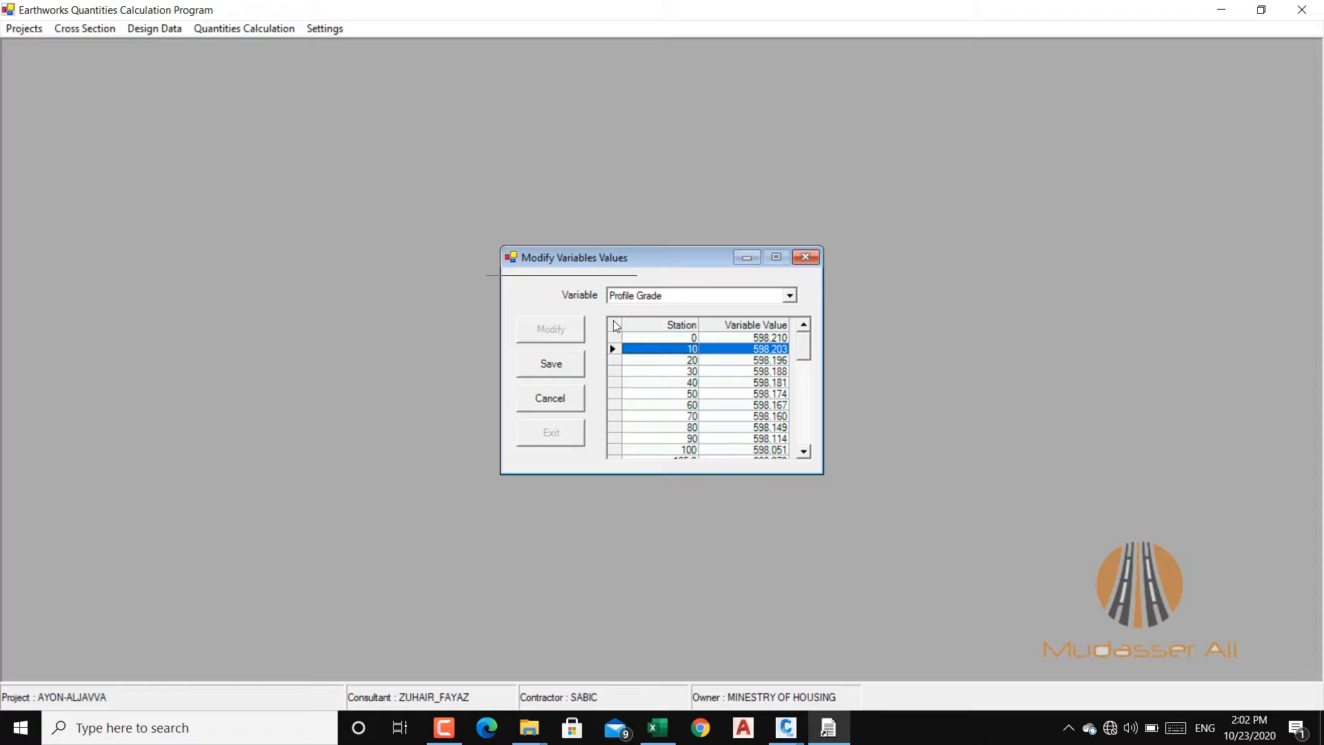
click(556, 395)
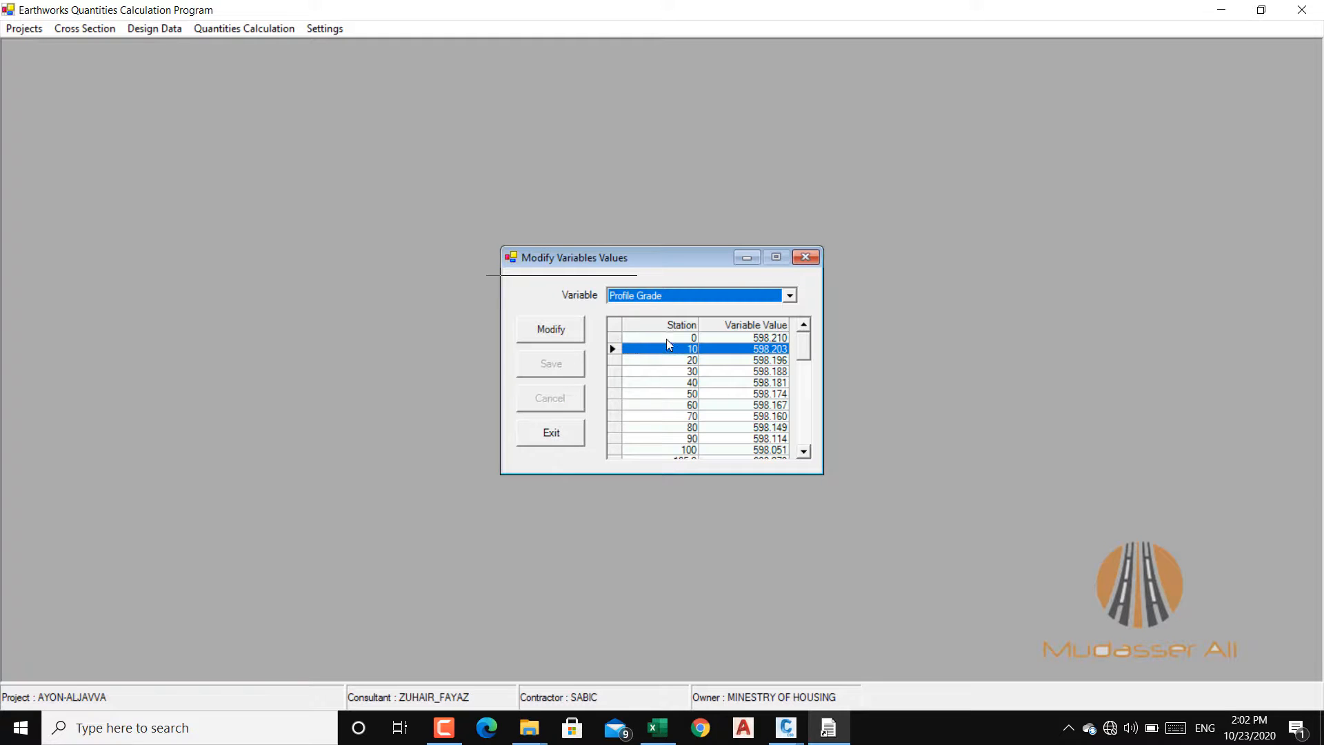
click(551, 433)
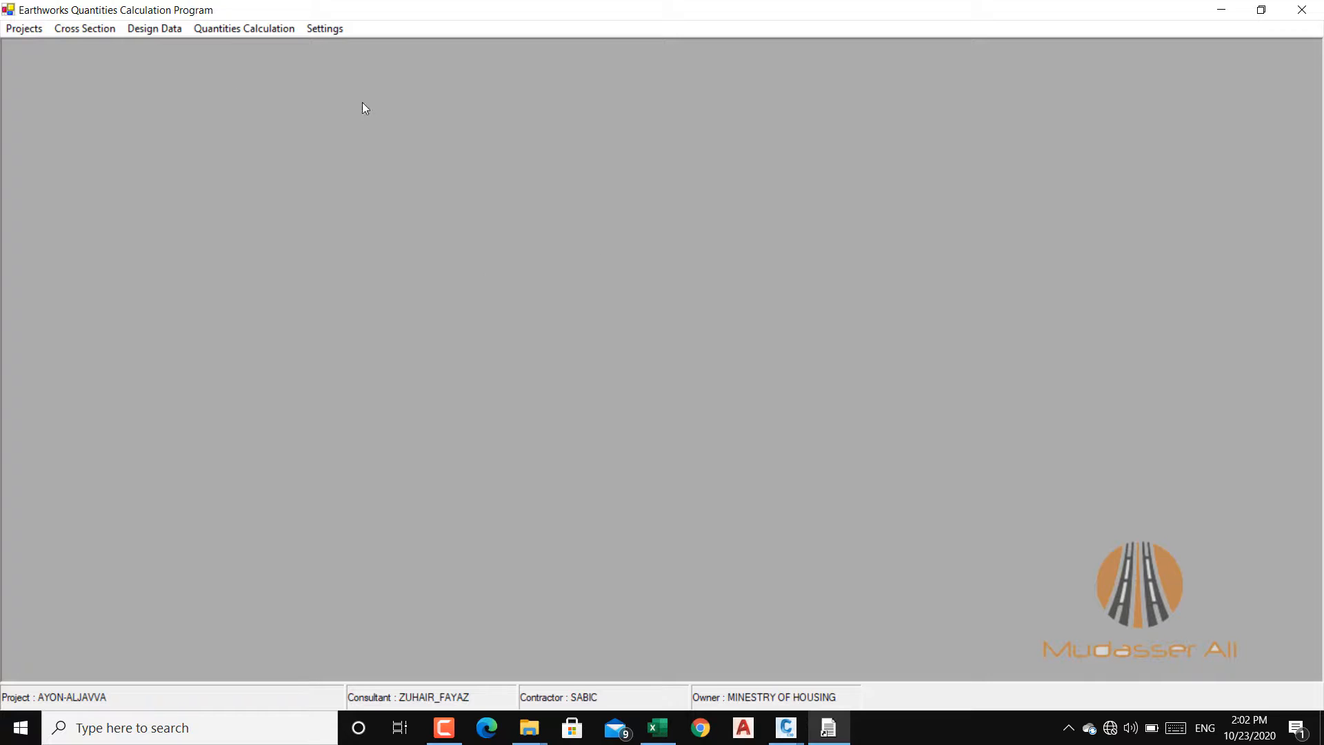
Step: Check the profile grade's PVI Data table for existing entries and exit the dialog
click(130, 33)
click(200, 65)
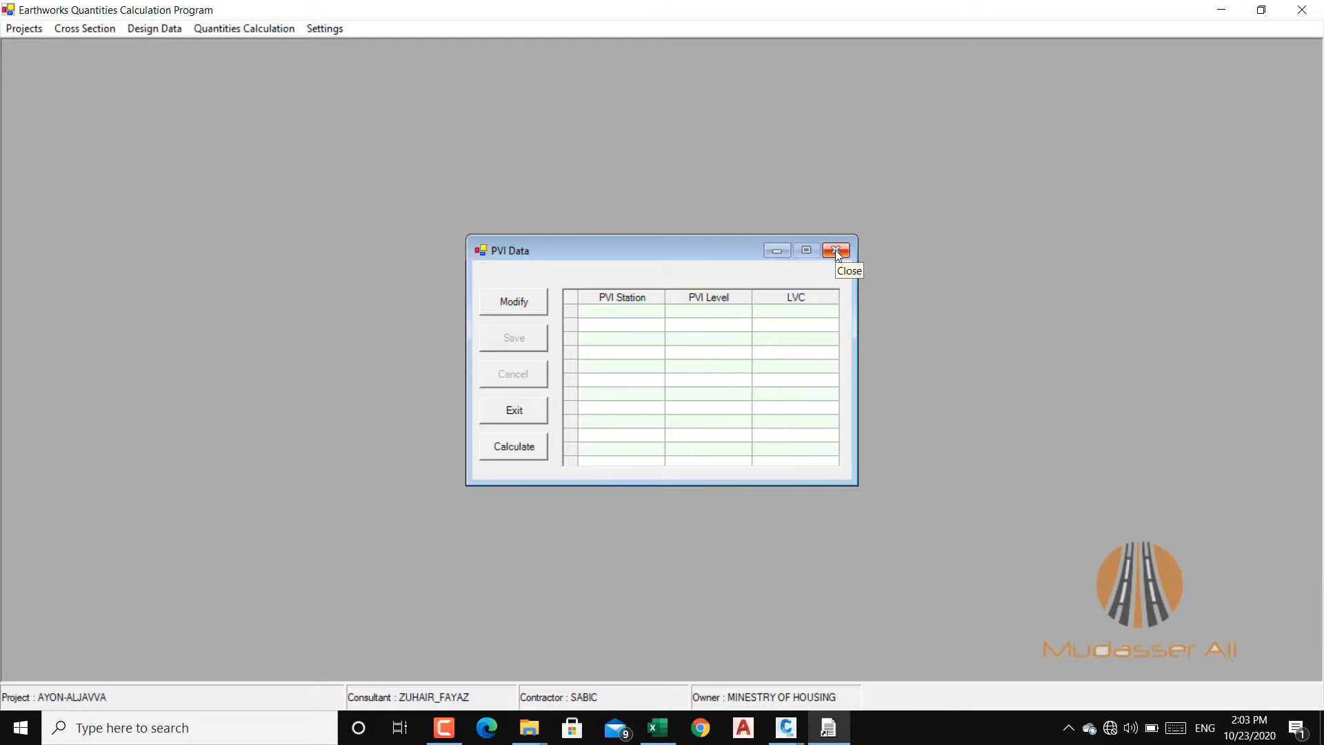
click(514, 409)
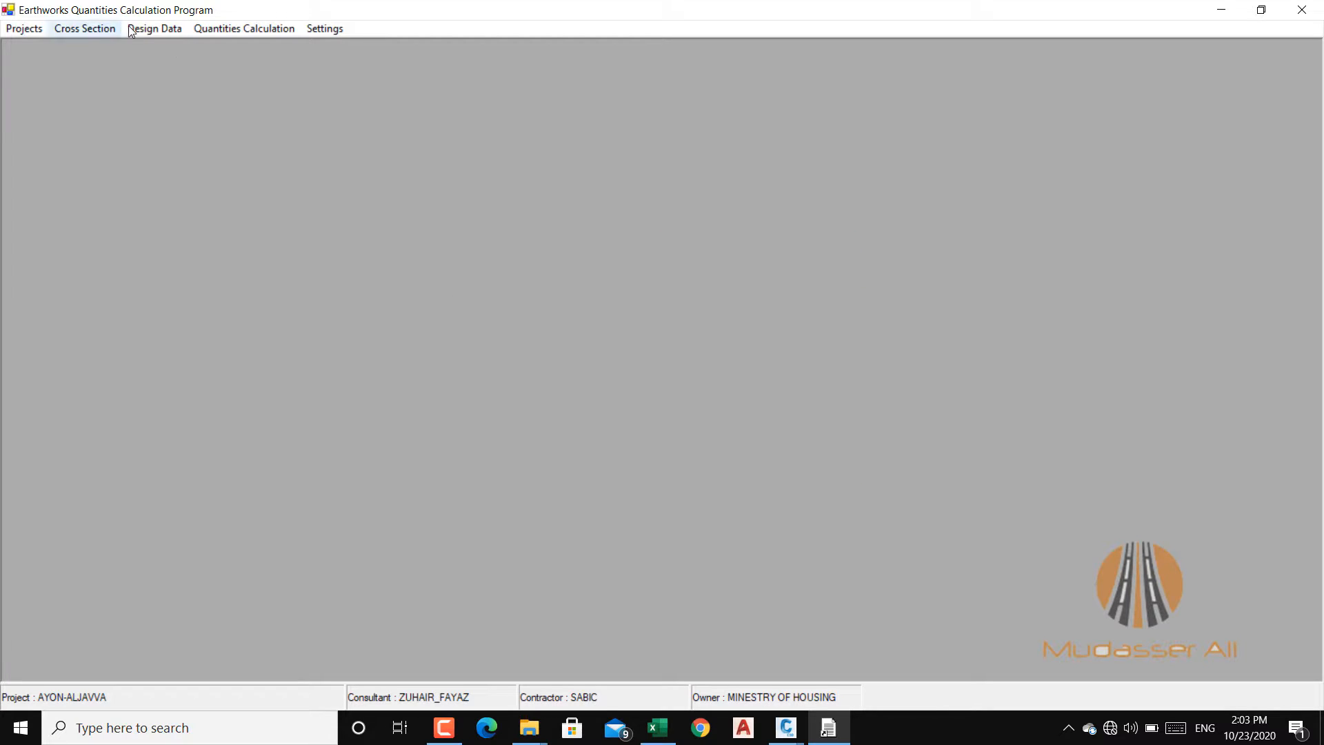
click(151, 27)
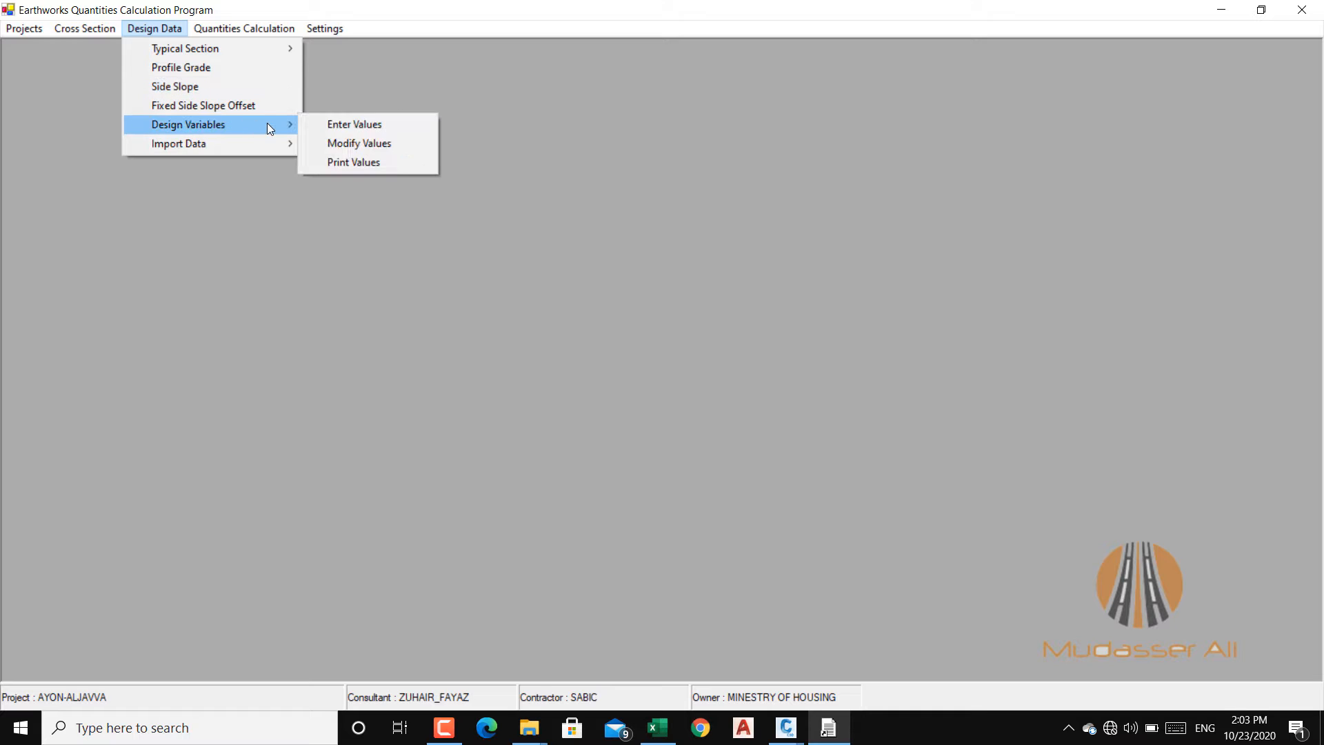
mouse_move(205, 145)
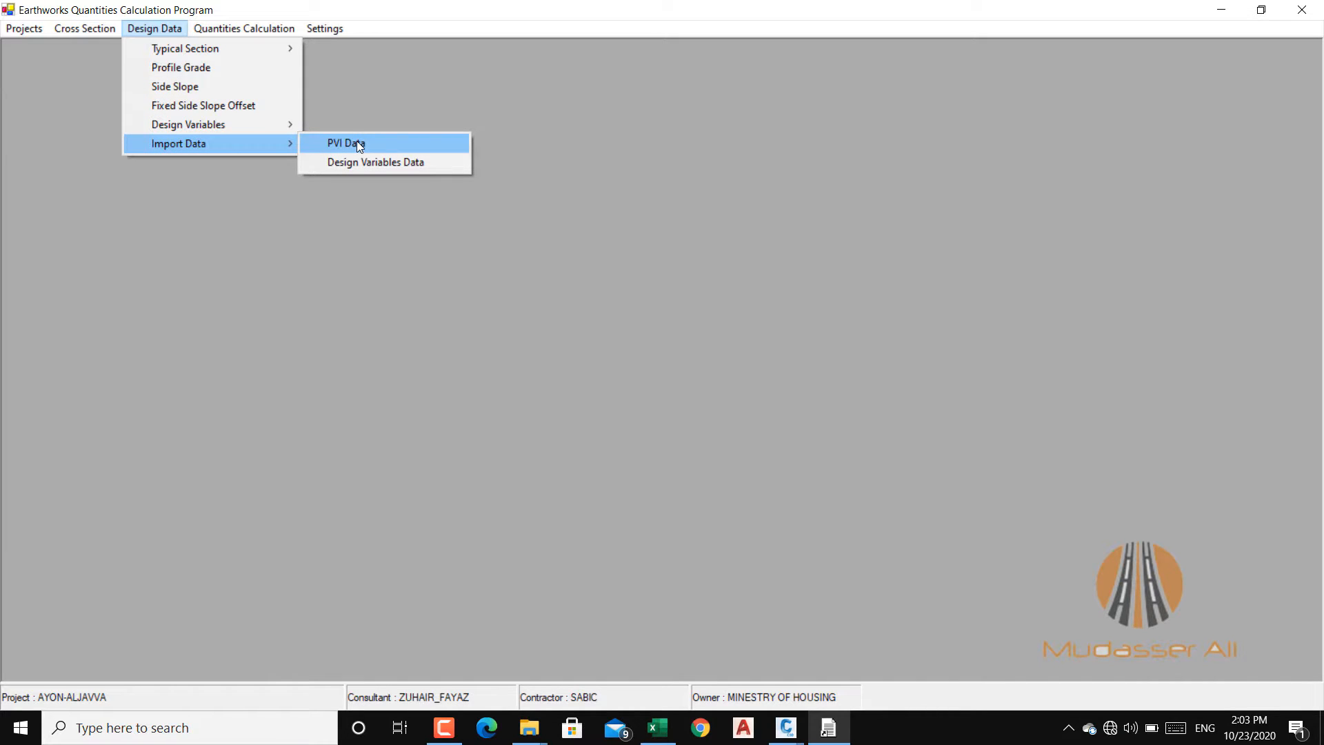
click(192, 71)
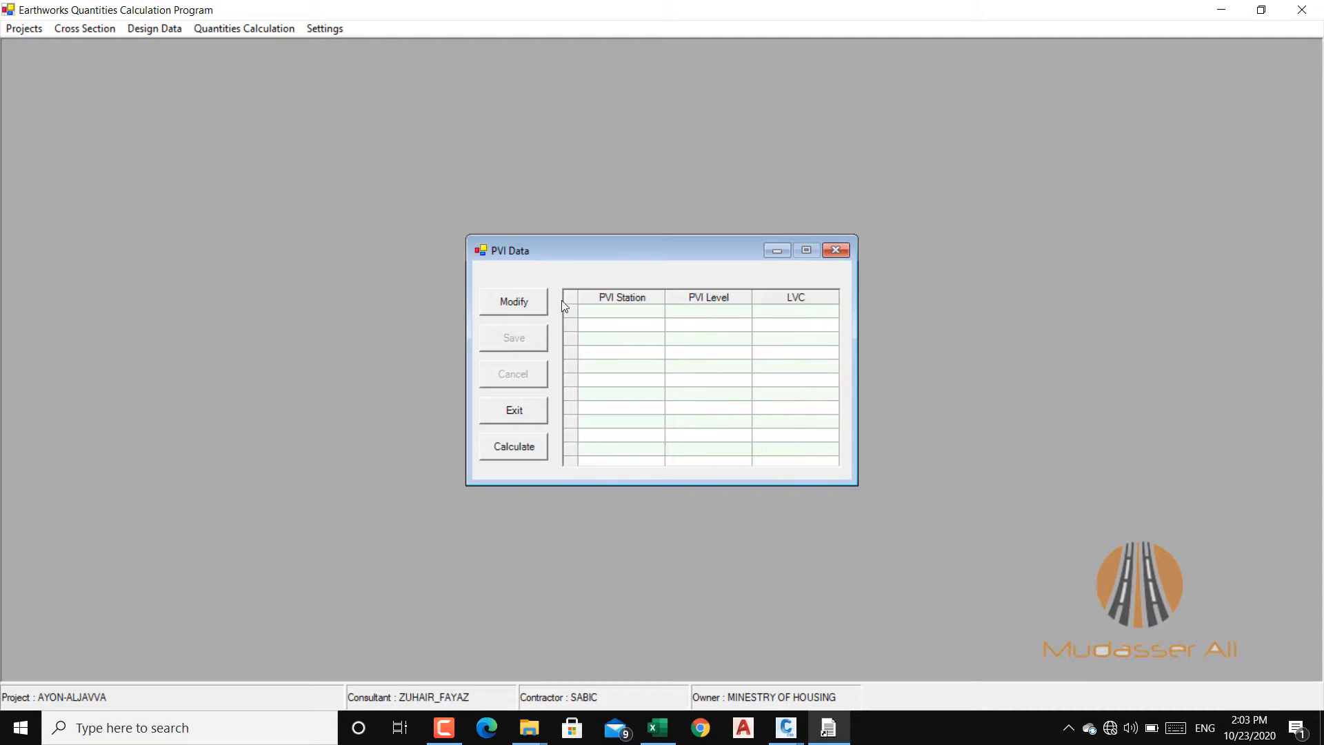
click(531, 416)
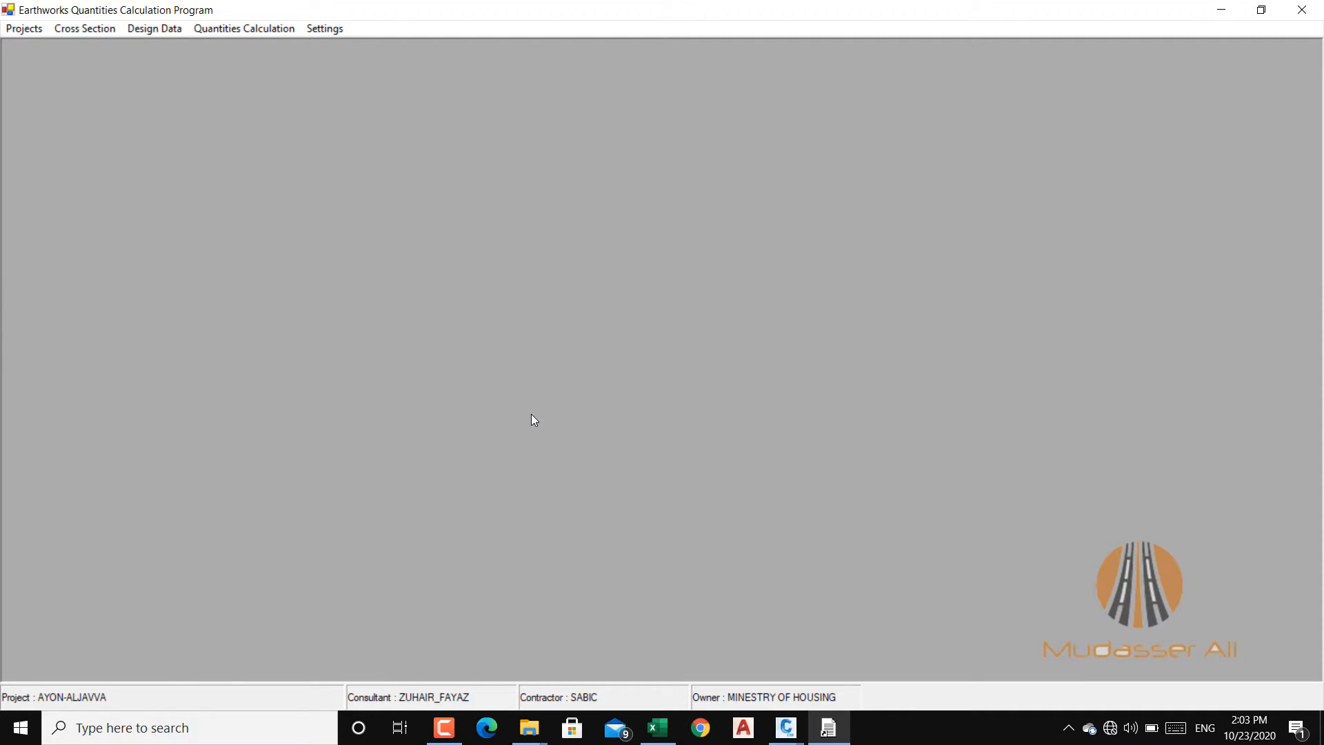
Step: Import the PVI data from the PGL text document in the EWXP folder into the design data
click(150, 29)
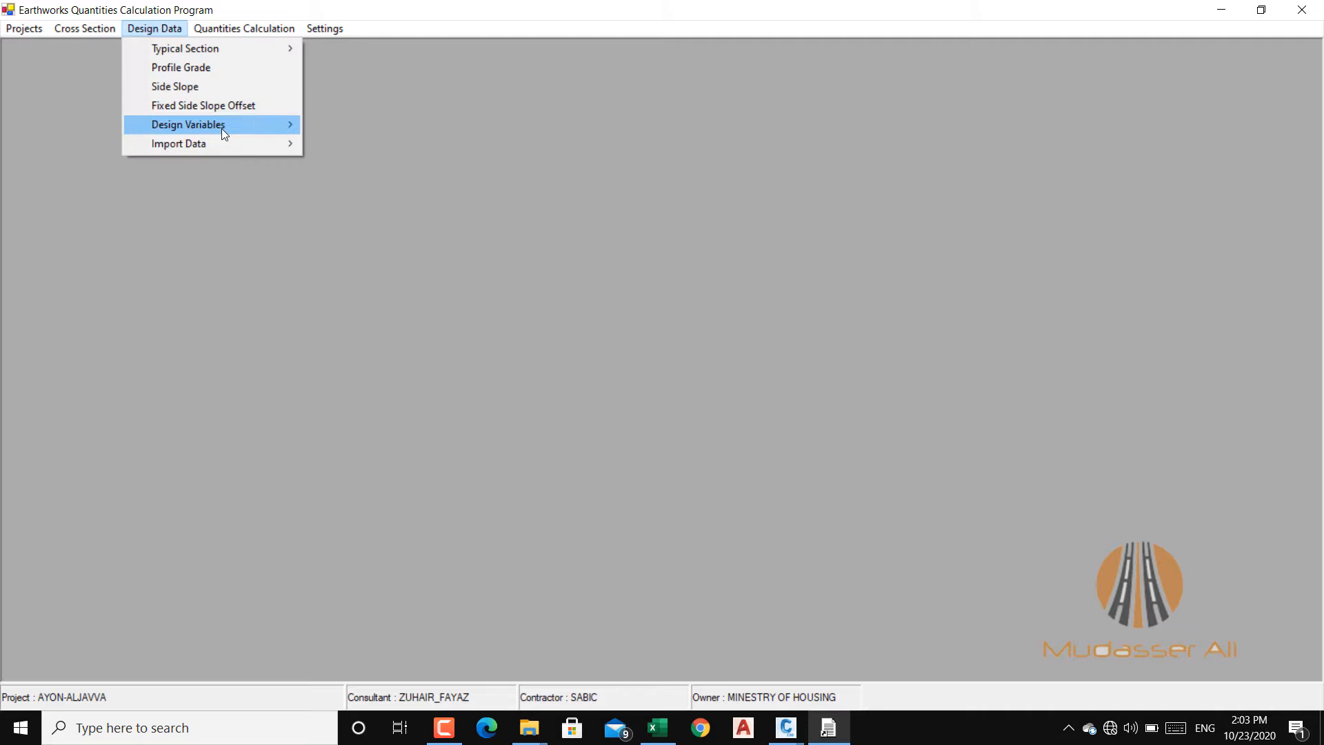
mouse_move(264, 144)
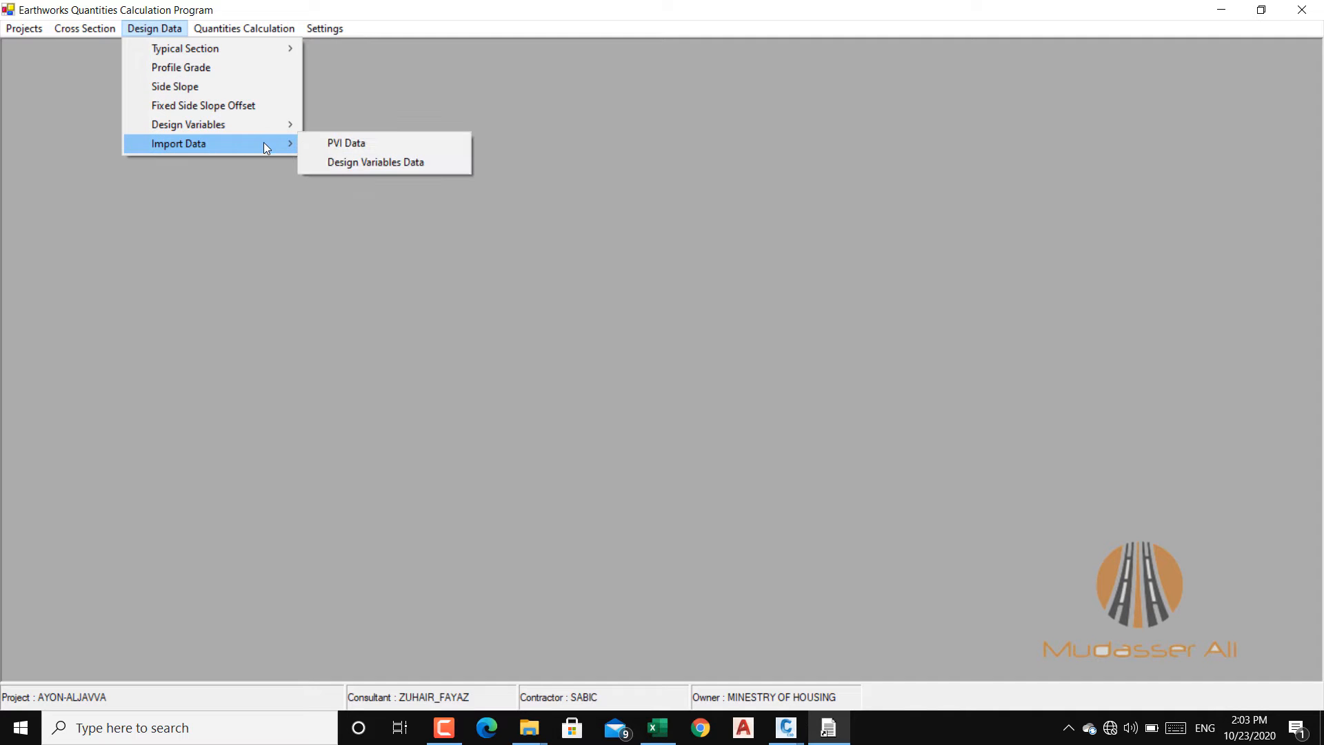
click(340, 149)
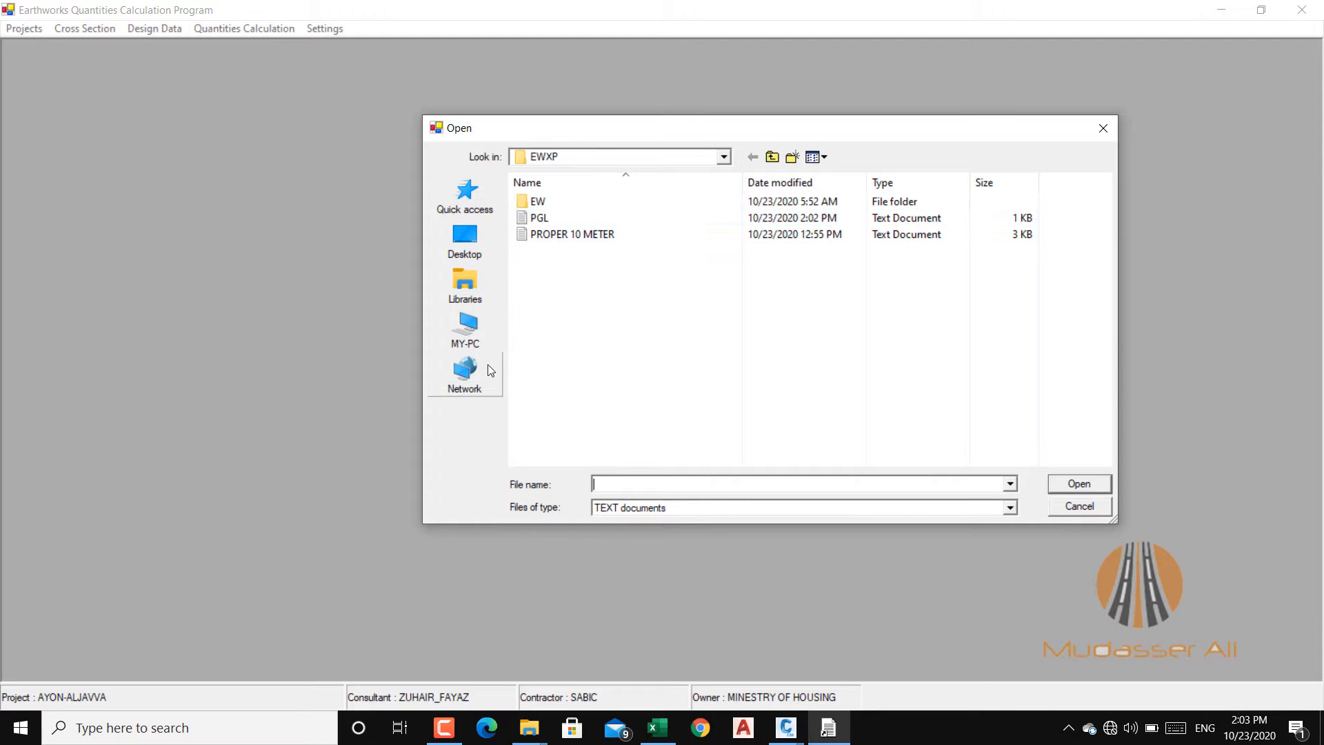
click(1010, 508)
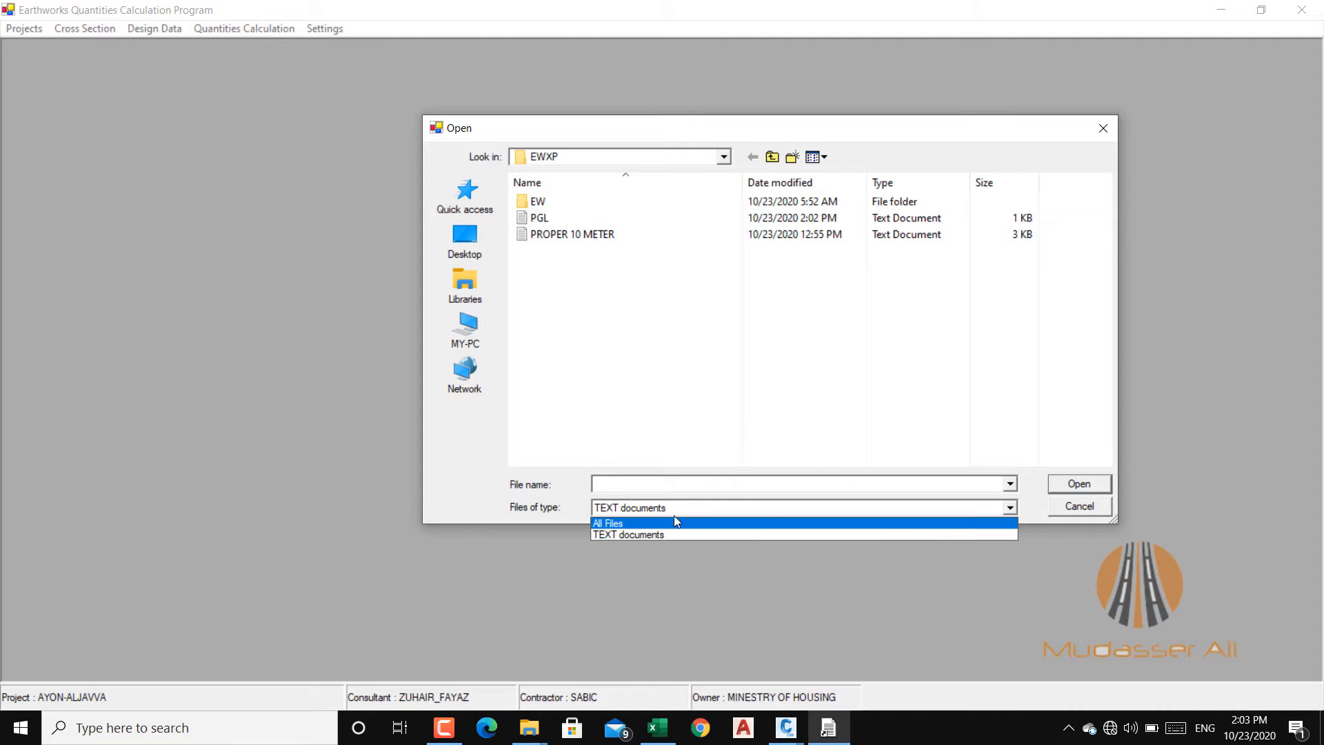
click(603, 520)
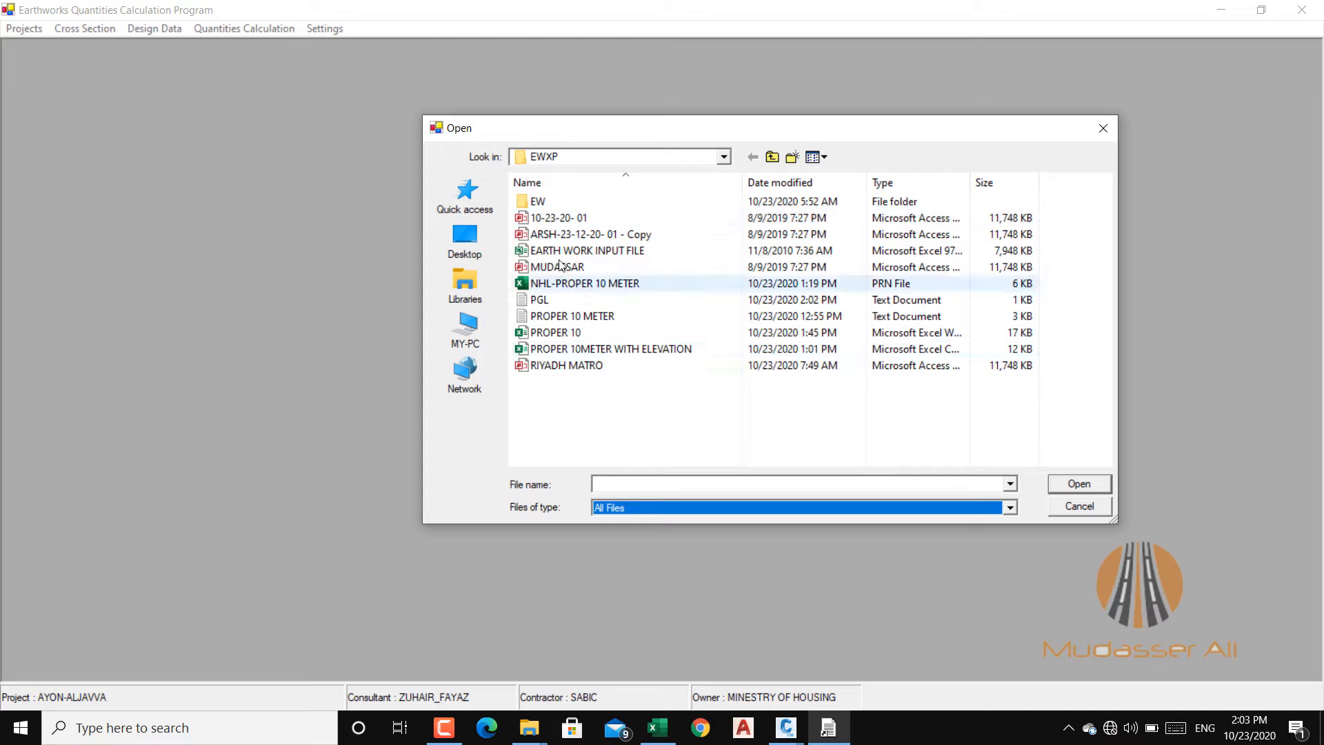
click(1010, 510)
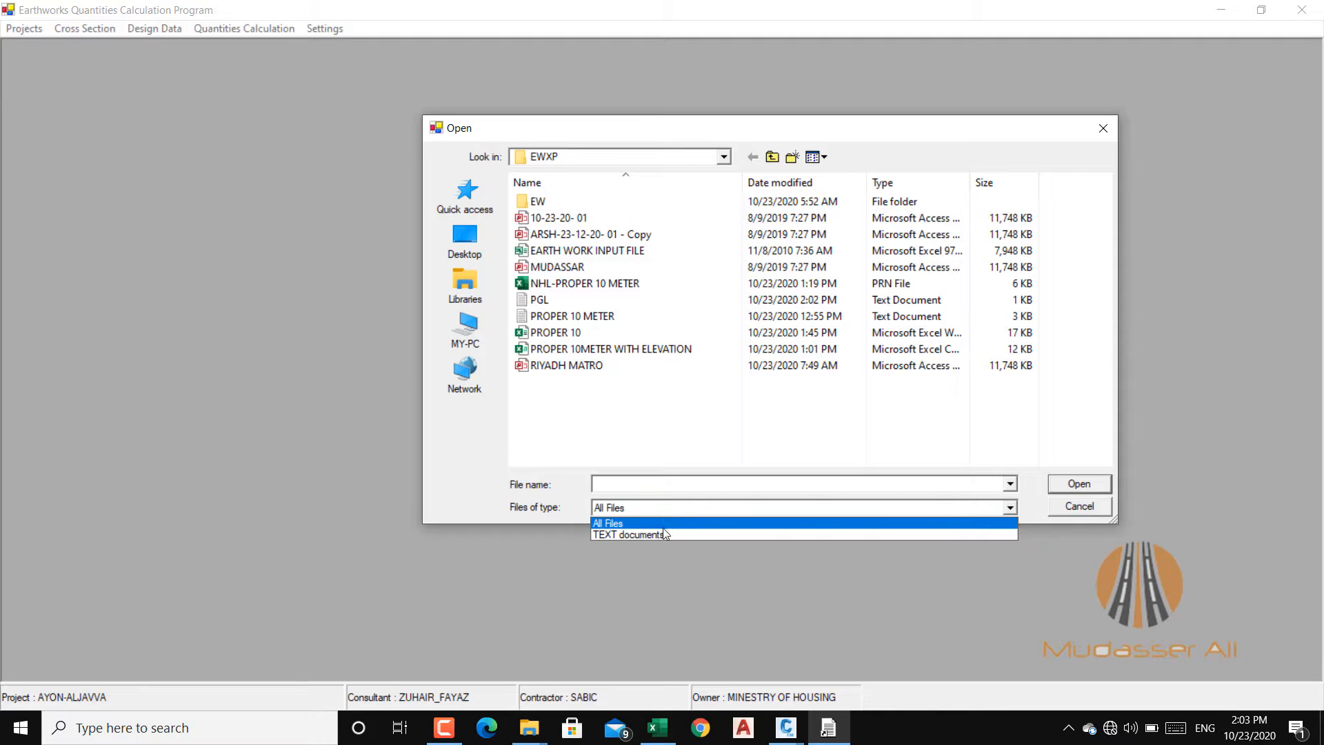
click(640, 538)
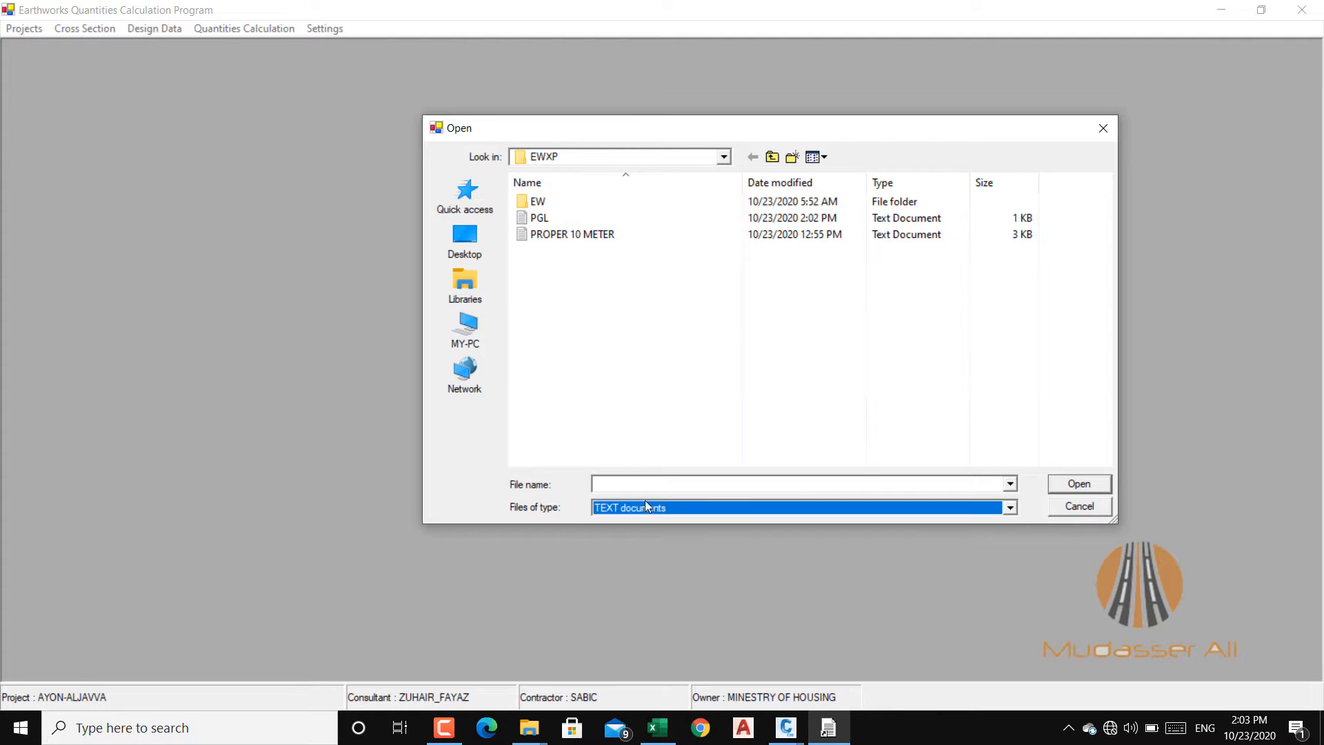
click(542, 221)
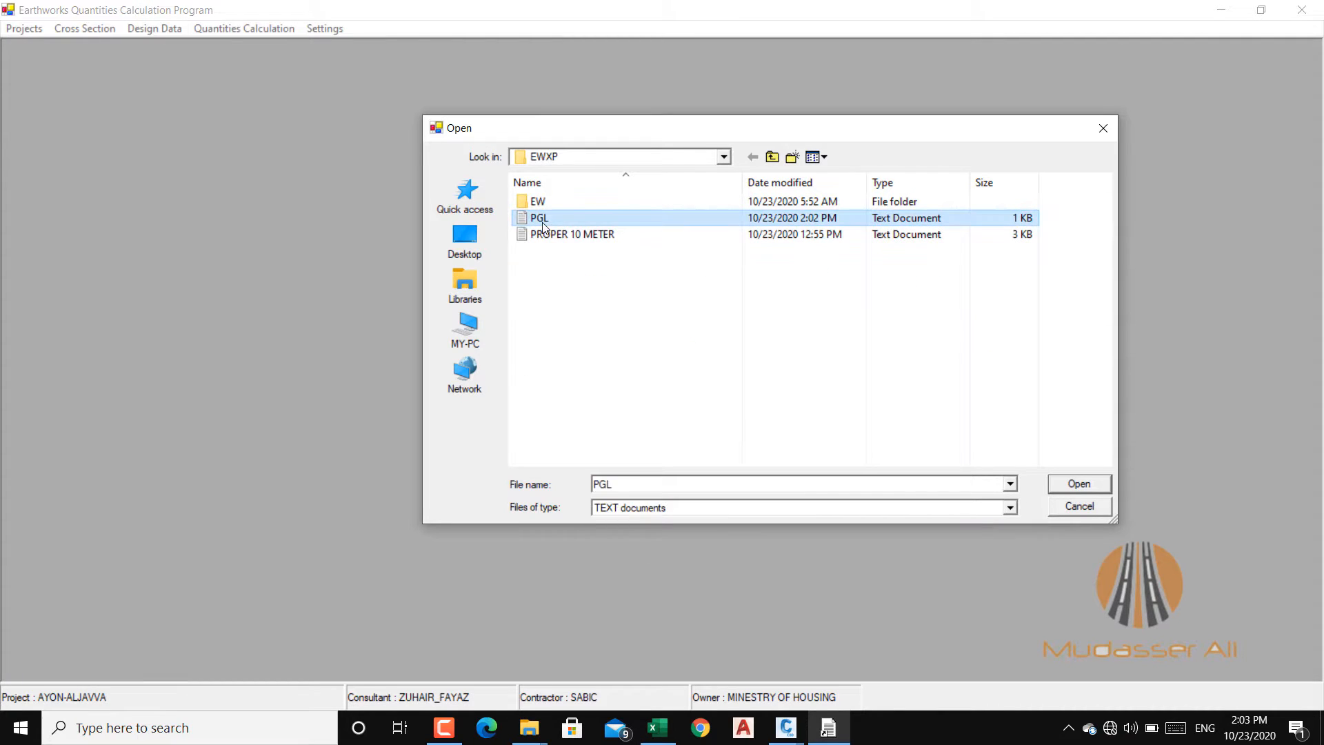
click(1082, 484)
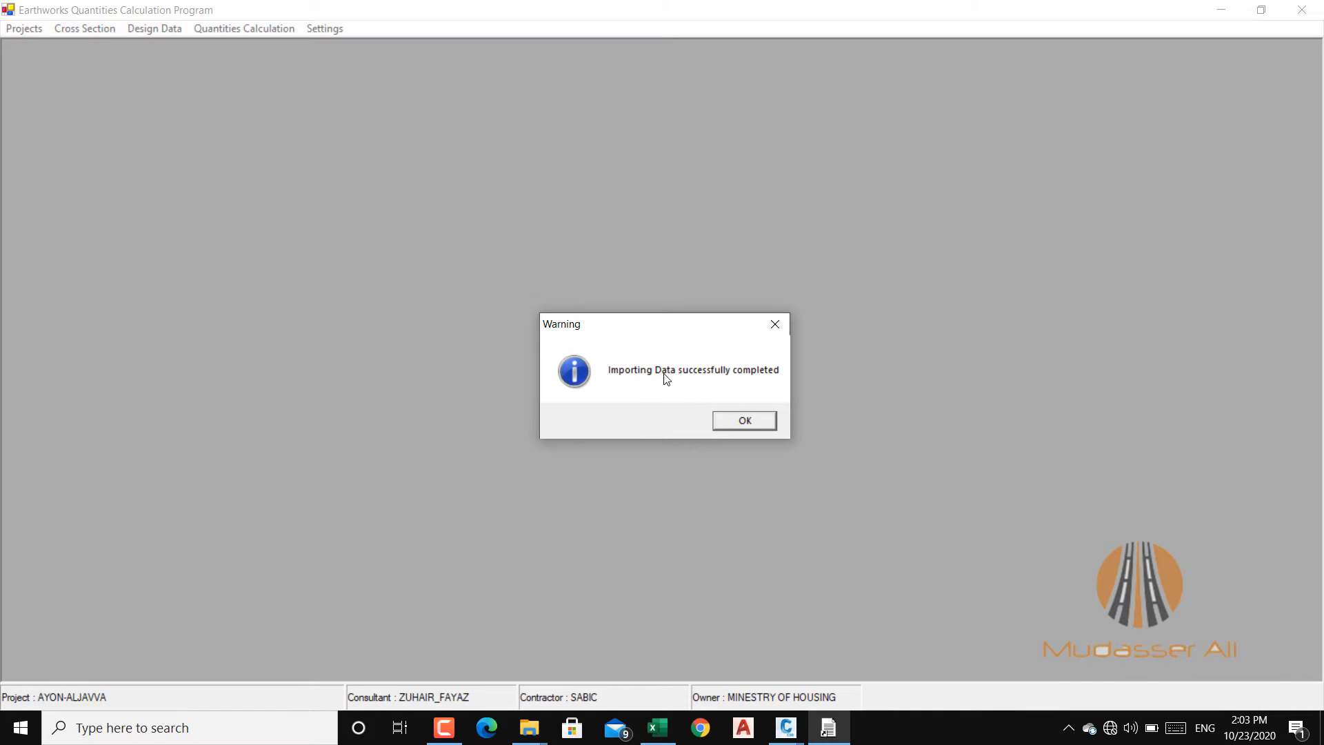
click(747, 423)
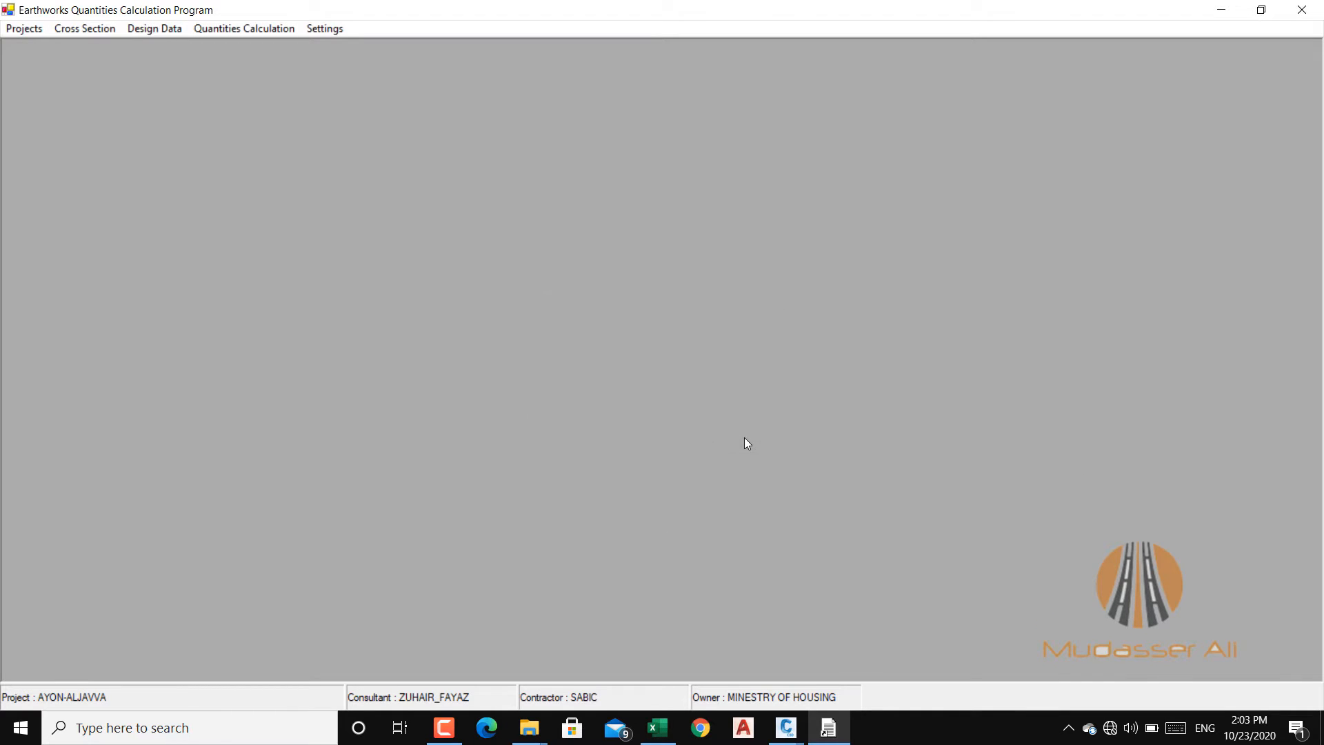
Step: Calculate the profile grade from the imported PVI data and exit the PVI Data dialog
click(160, 28)
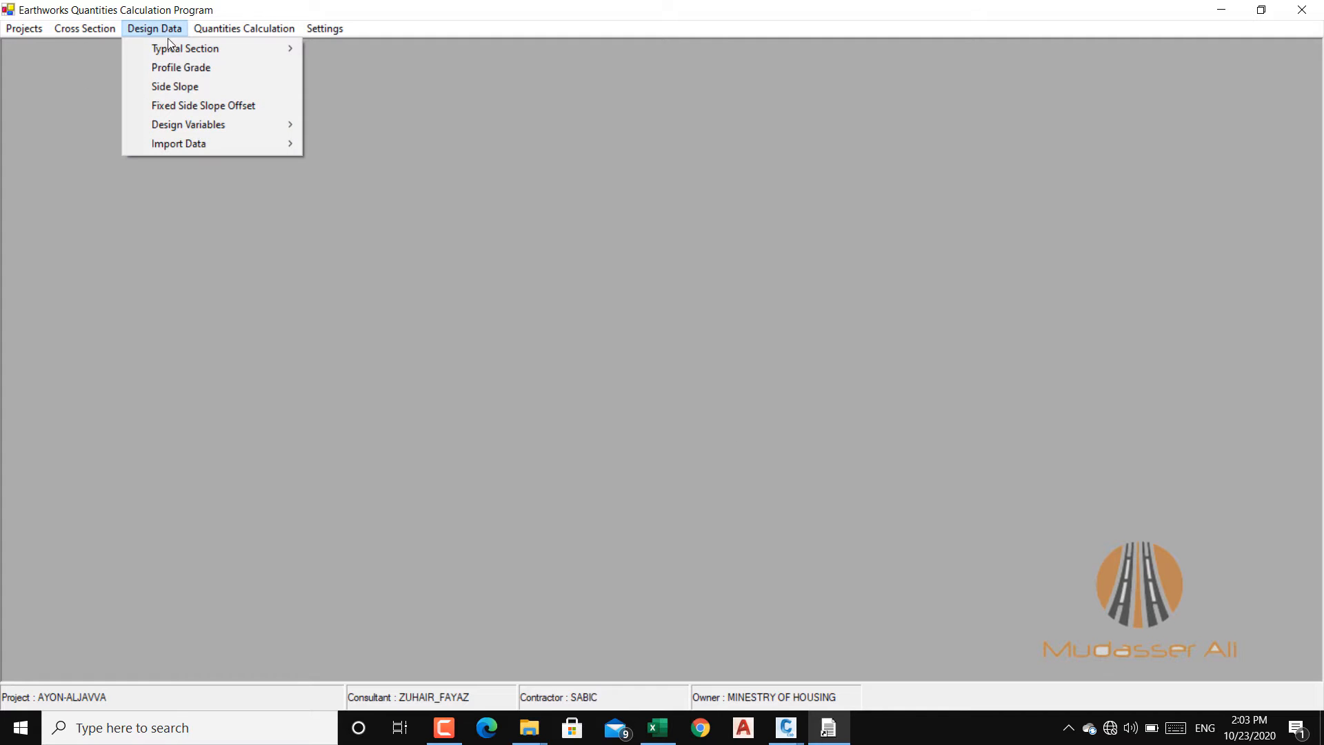
click(184, 66)
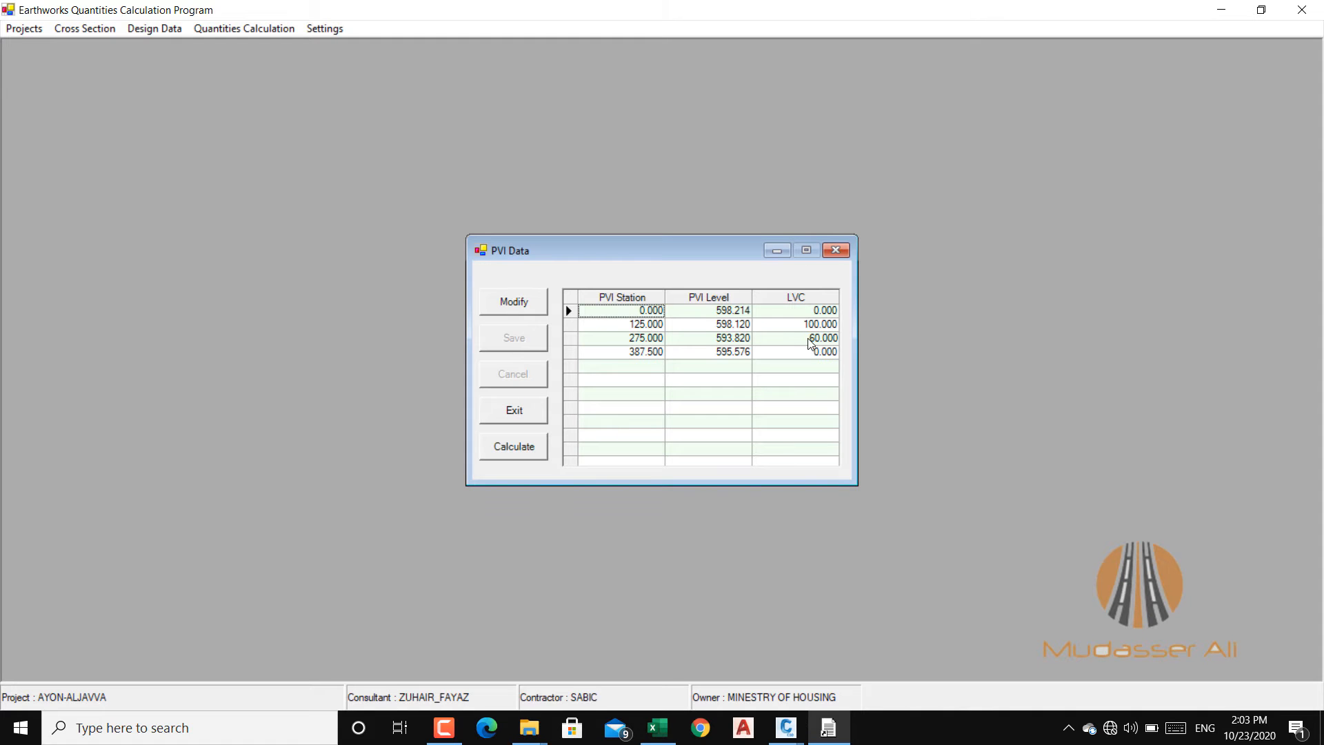
click(507, 448)
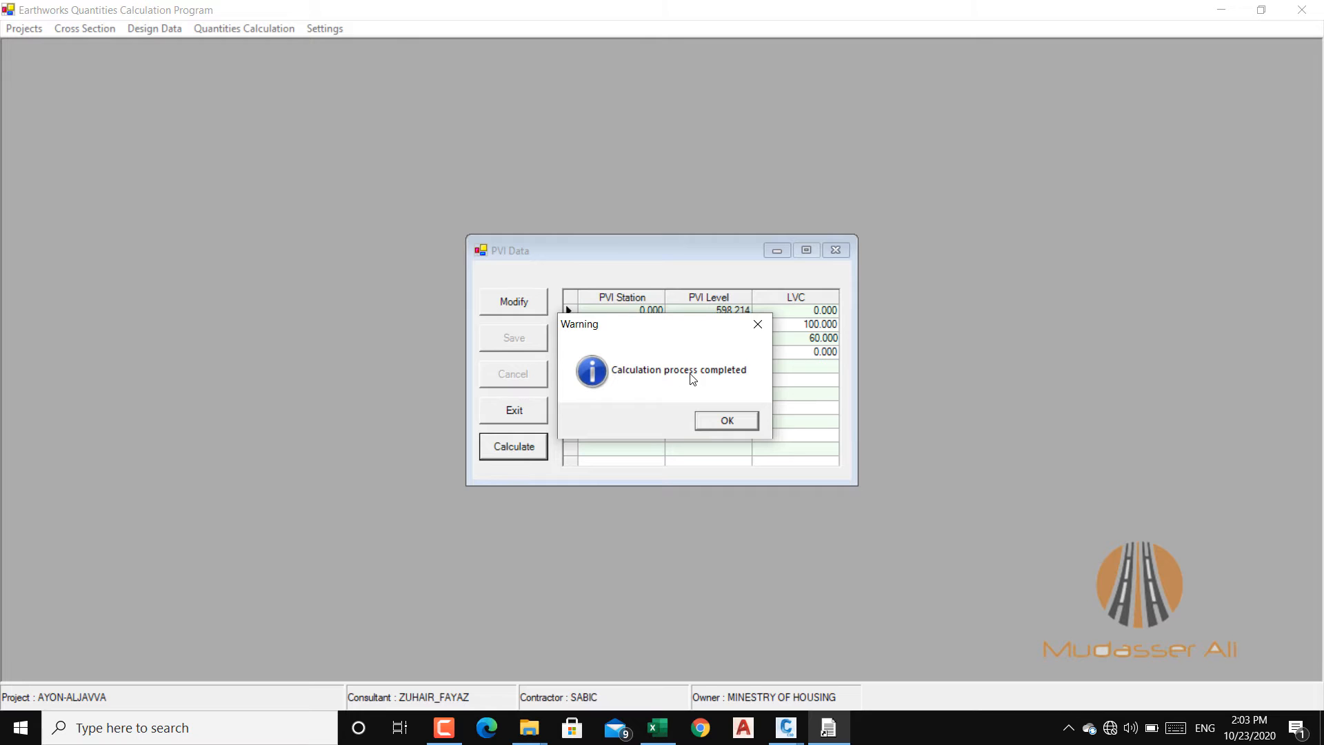
click(733, 420)
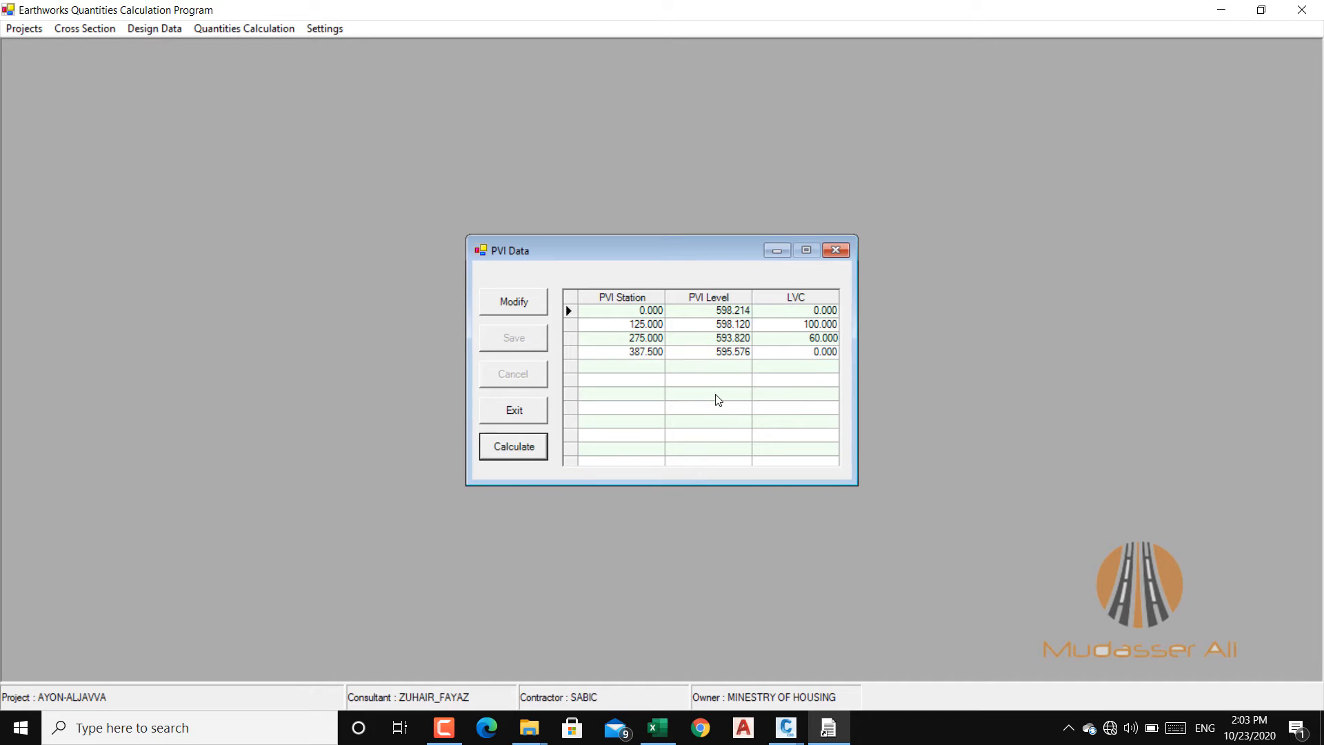
click(511, 409)
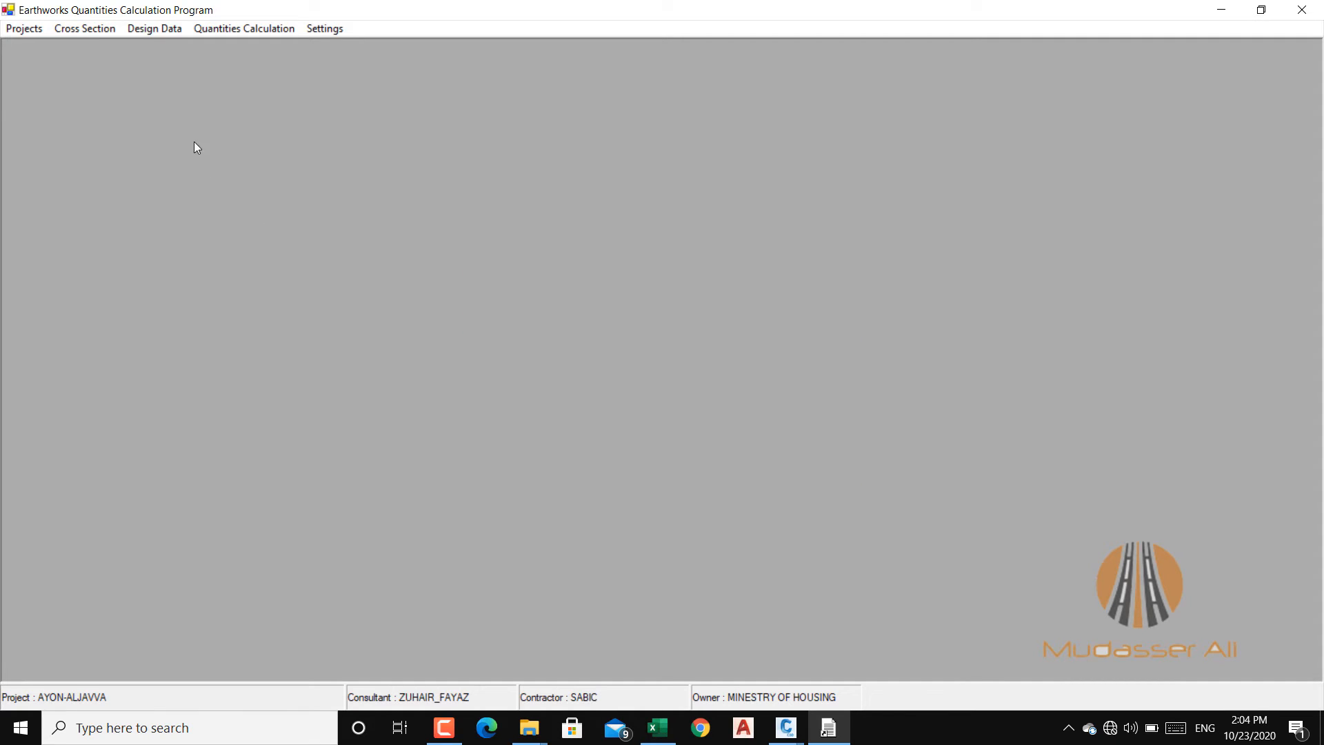
click(85, 29)
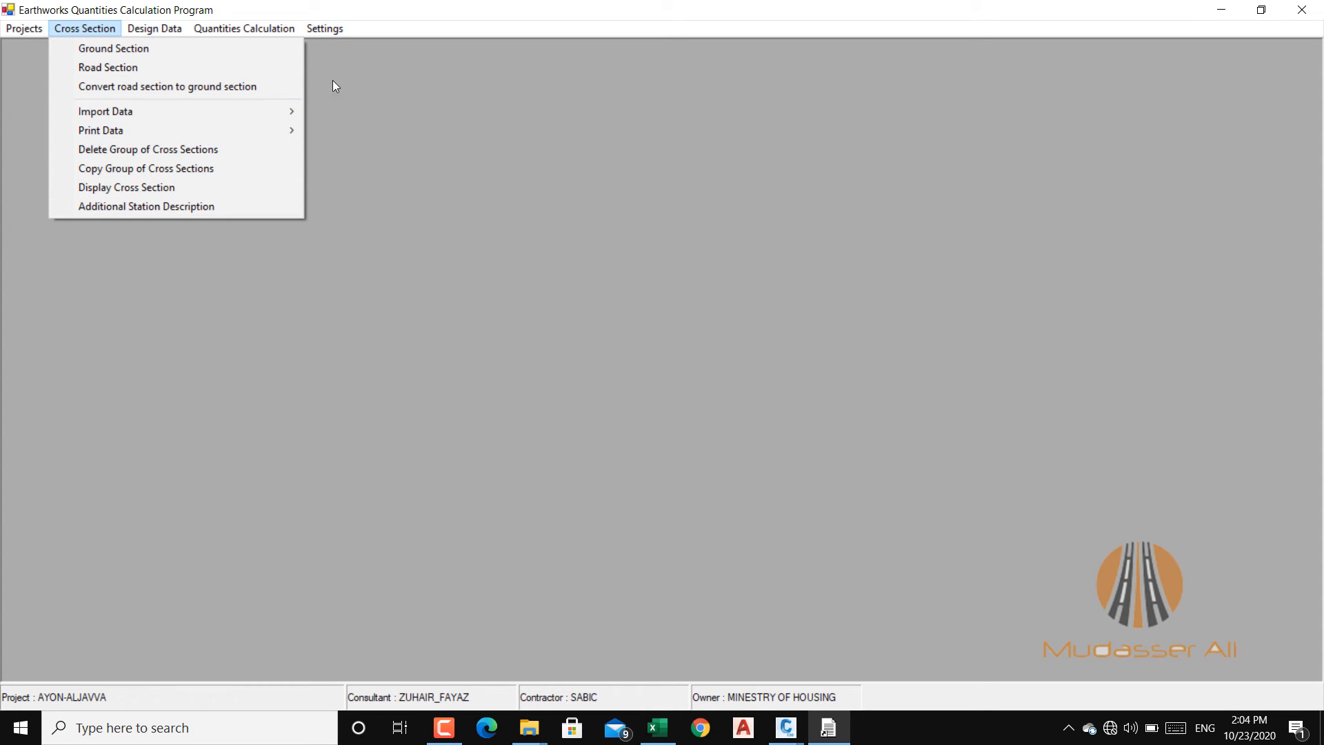
click(471, 238)
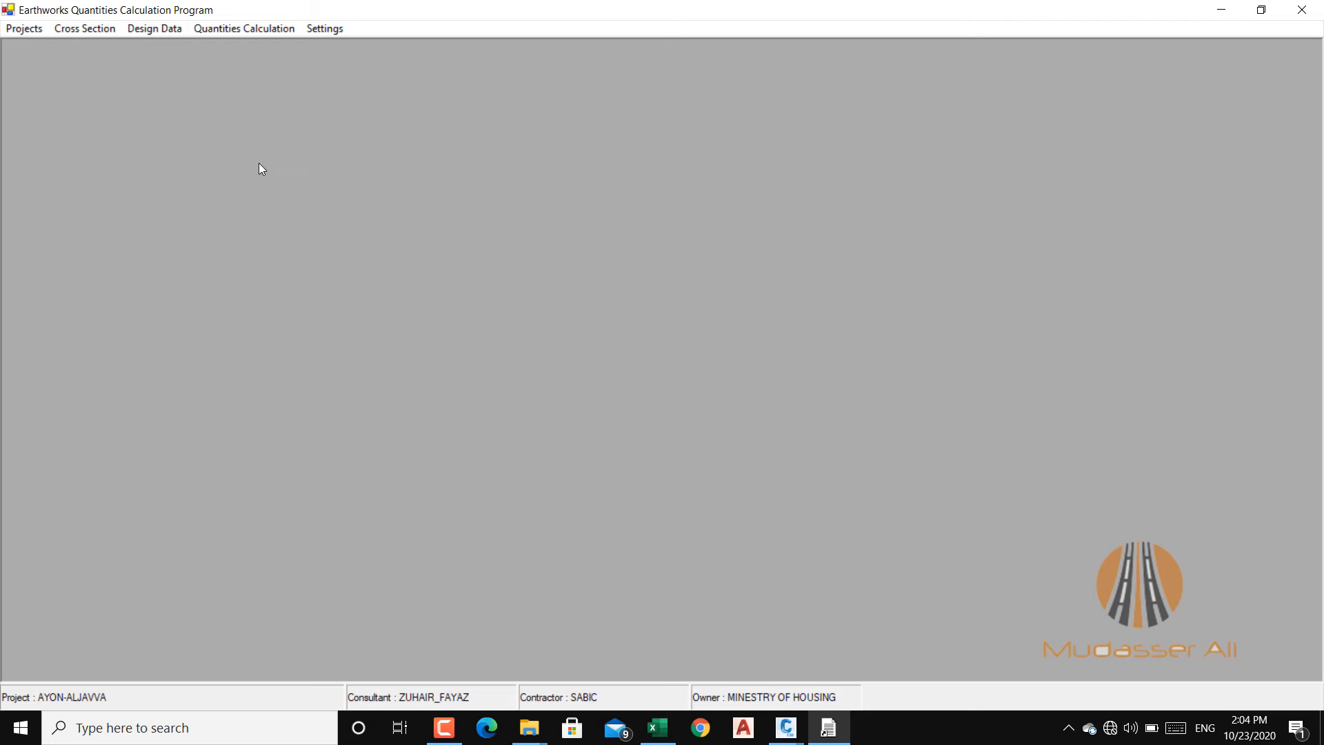
click(444, 727)
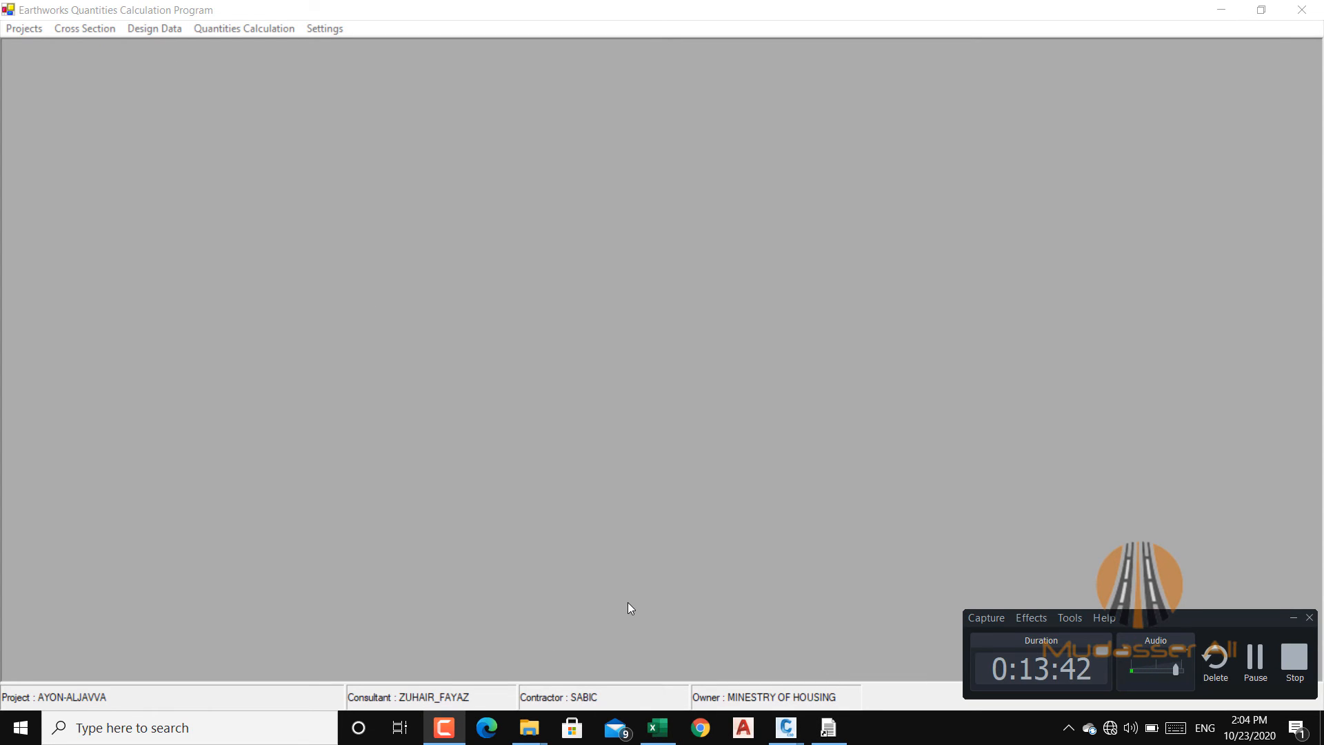